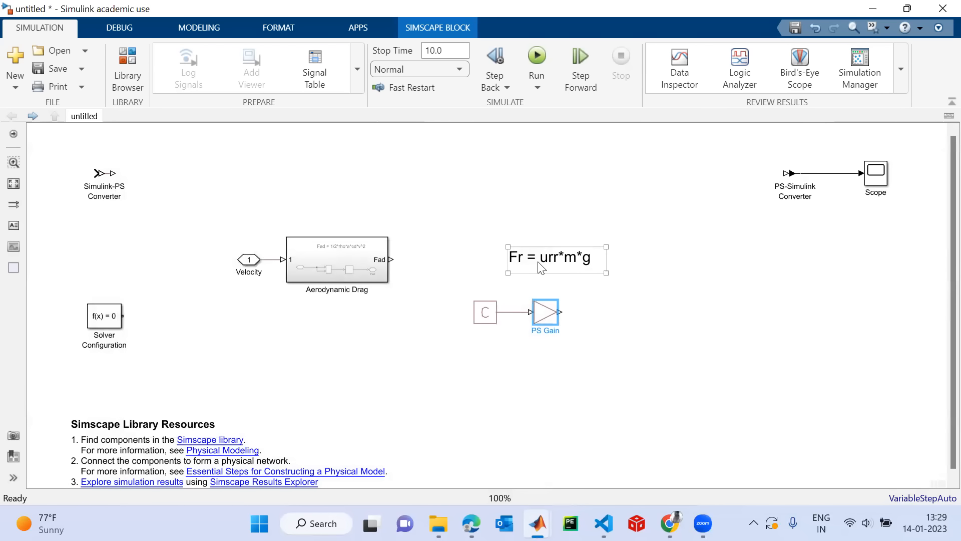
Group the Fr = urr*m*g annotation, PS Constant and PS Gain into a subsystem and resize its block.
drag(537, 264, 503, 273)
drag(457, 231, 579, 361)
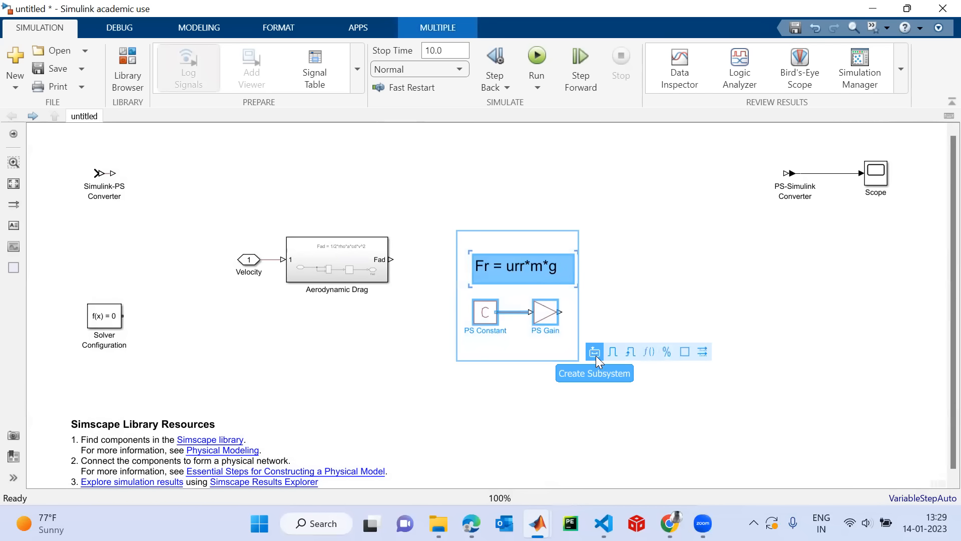
click(594, 351)
drag(529, 322, 595, 329)
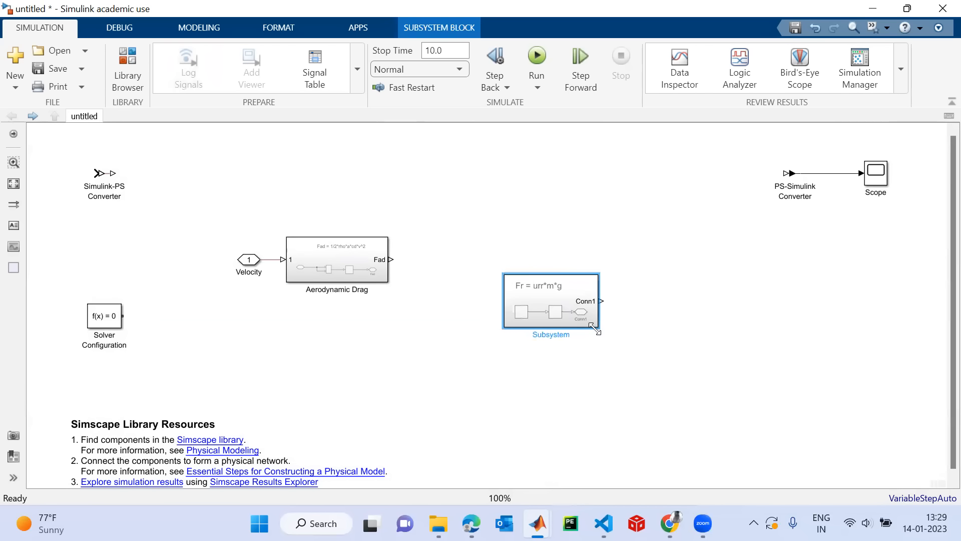
Rename the new subsystem containing the Fr formula as Rolling Resistance Force.
click(556, 335)
key(BackSpace)
key(BackSpace)
key(BackSpace)
key(BackSpace)
key(BackSpace)
key(BackSpace)
key(BackSpace)
key(BackSpace)
key(BackSpace)
text(Rolling Resistance Force)
key(Return)
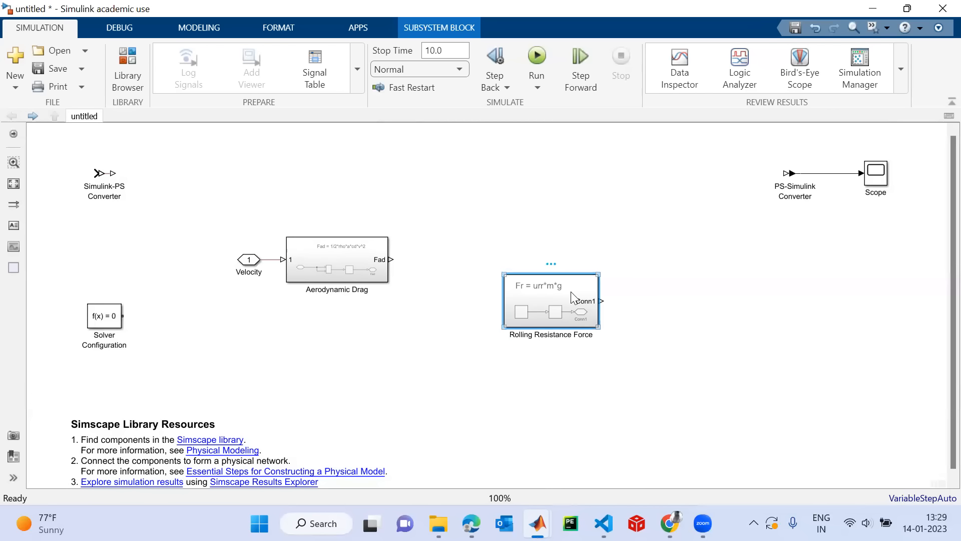
Rename the connection port inside Rolling Resistance Force to Fr, and place the subsystem below Aerodynamic Drag in the main model.
double_click(572, 295)
click(556, 334)
click(557, 337)
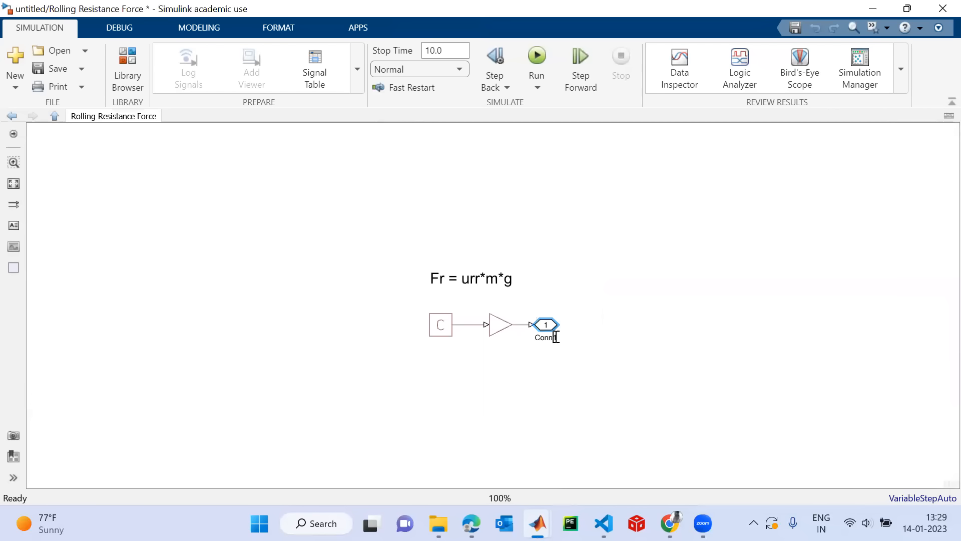
key(BackSpace)
key(BackSpace)
key(BackSpace)
key(BackSpace)
key(BackSpace)
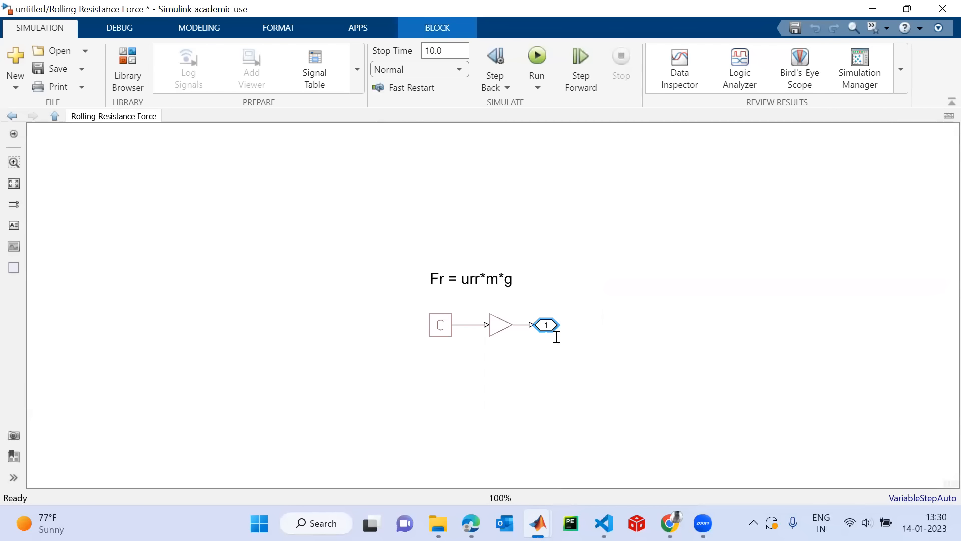
text(Fr)
click(11, 117)
drag(530, 292, 318, 329)
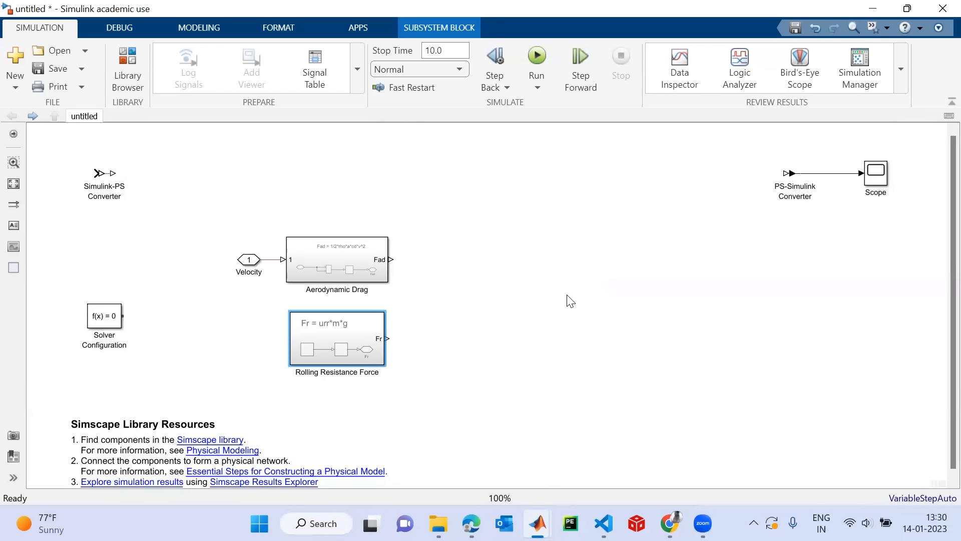
Add the annotation "Fh = m*g*sin(alpha)" in the empty area beside the two subsystems.
double_click(568, 300)
text(F)
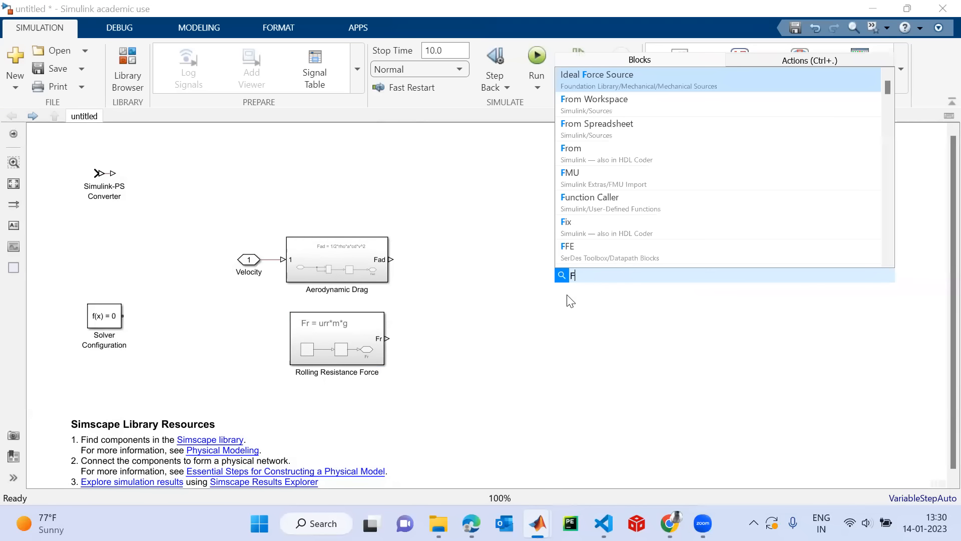
text(h =)
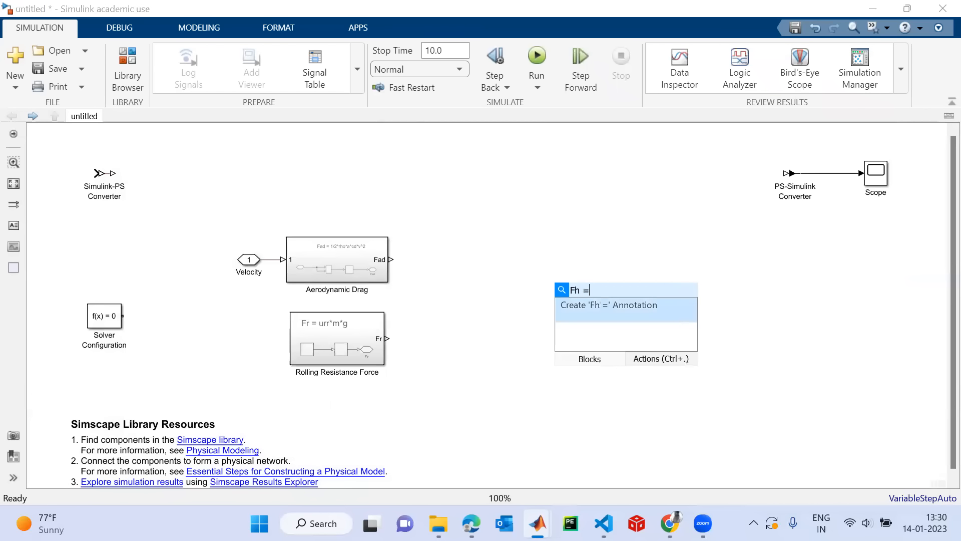
text( m*g)
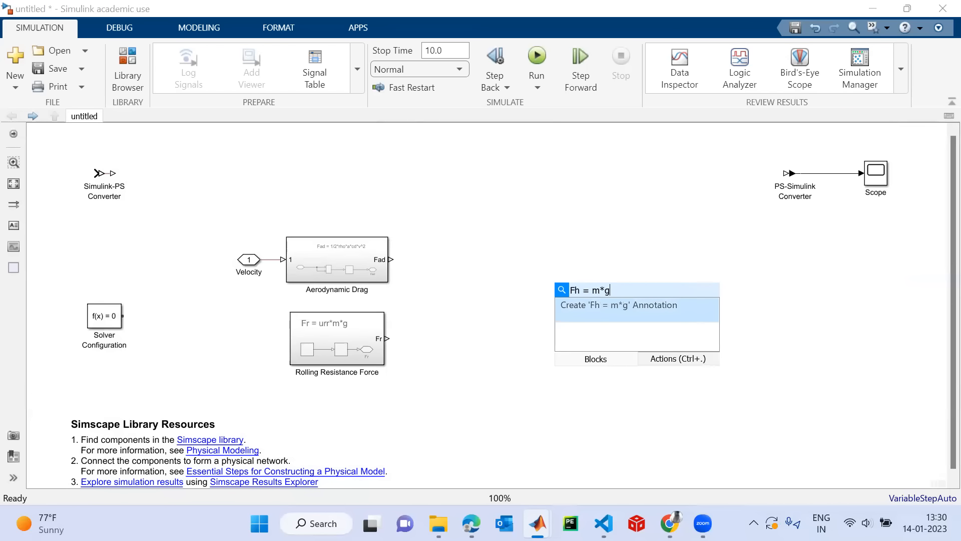
text(*sin(a)
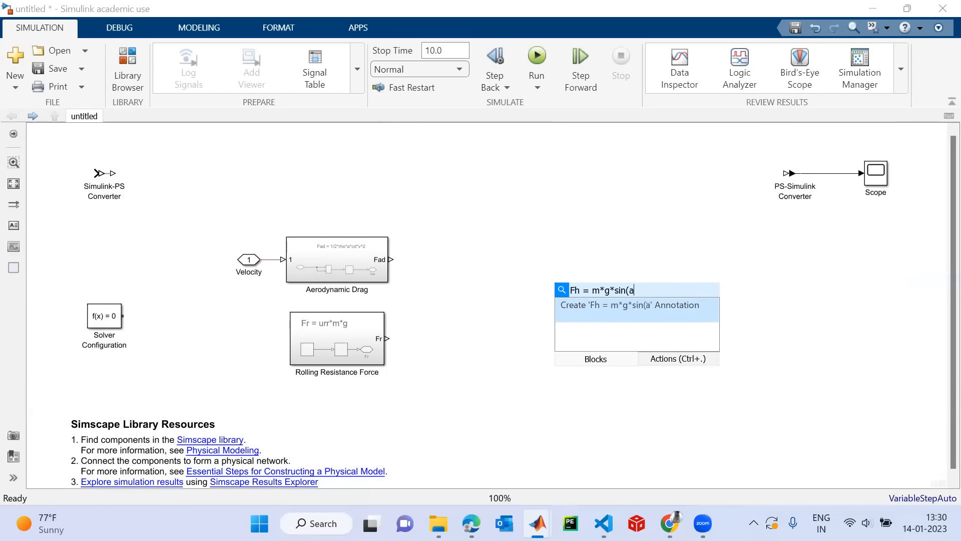
text(lfh))
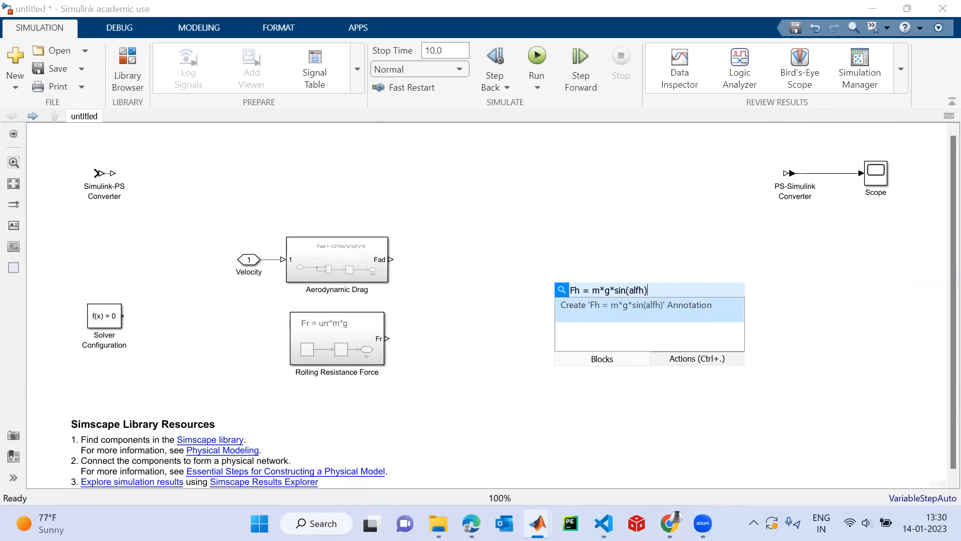
key(BackSpace)
text(a)
key(BackSpace)
key(BackSpace)
text(pha)
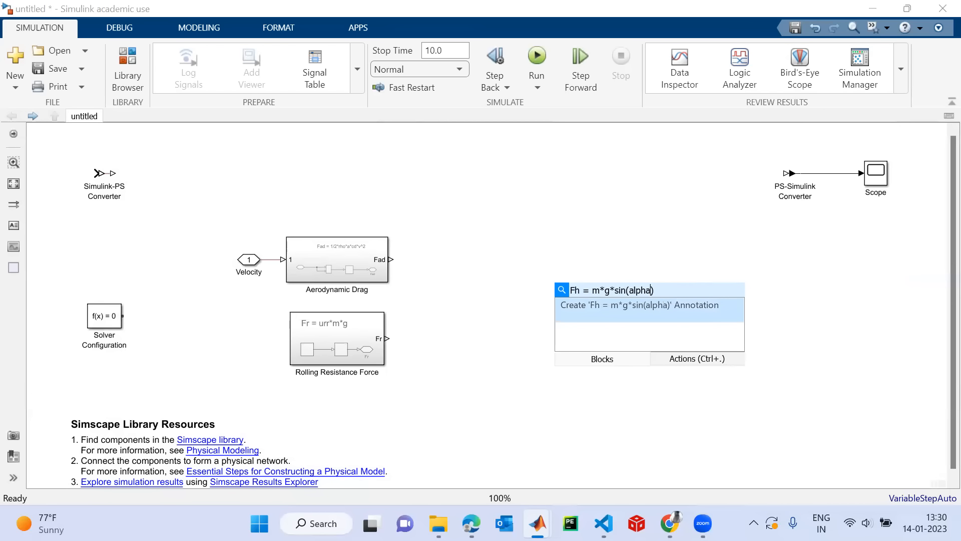
key(Return)
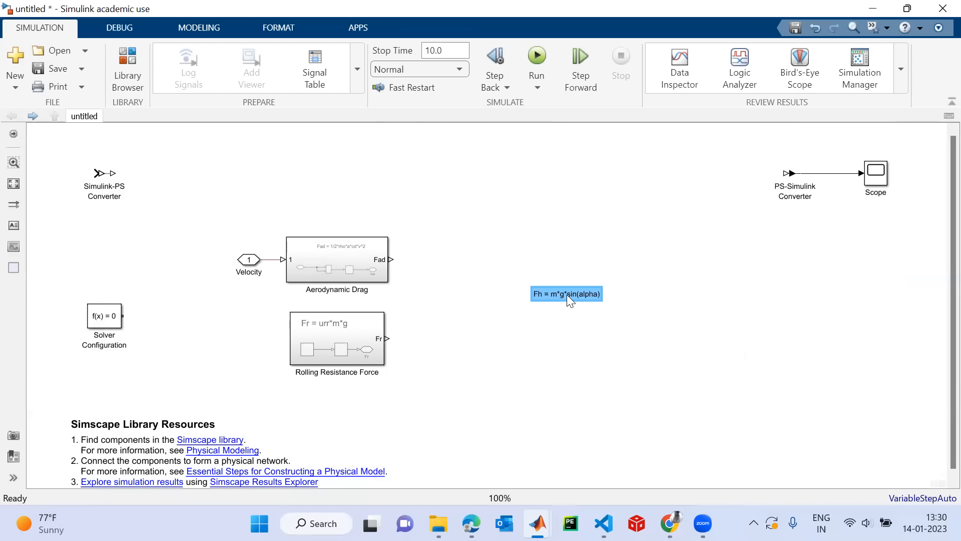
Enlarge the Fh formula annotation to font size 20 and fit its box around the text.
drag(599, 300, 683, 326)
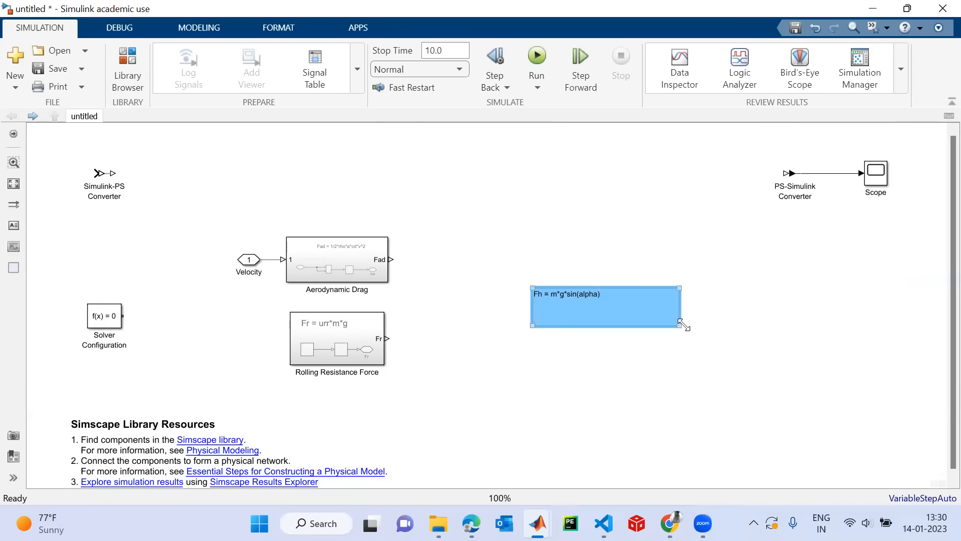
click(603, 295)
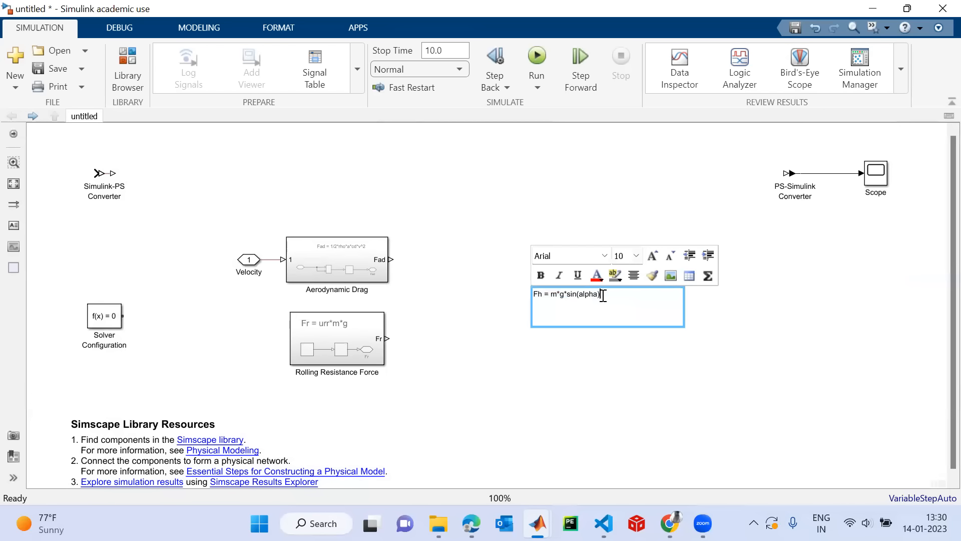
triple_click(529, 295)
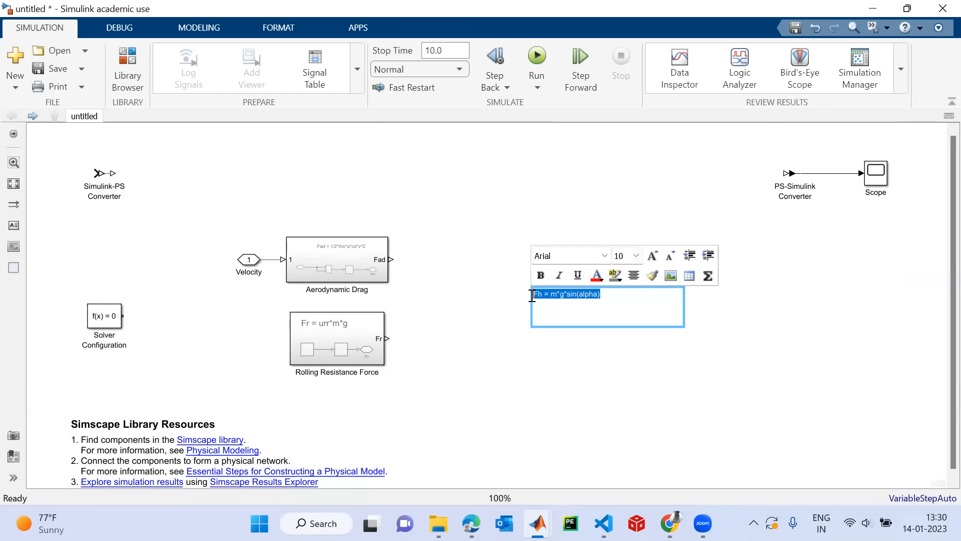
click(649, 254)
click(649, 253)
click(649, 253)
click(650, 254)
click(650, 254)
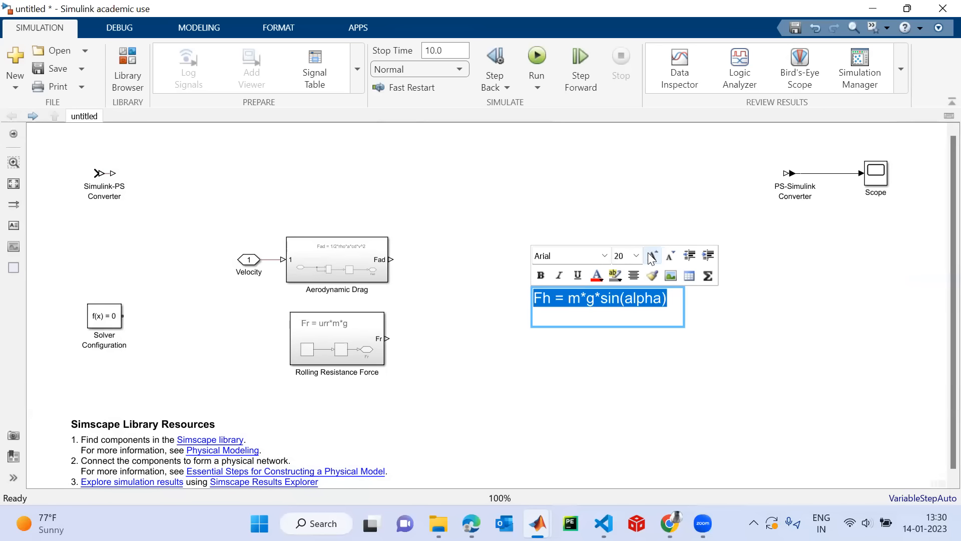
click(738, 342)
click(660, 323)
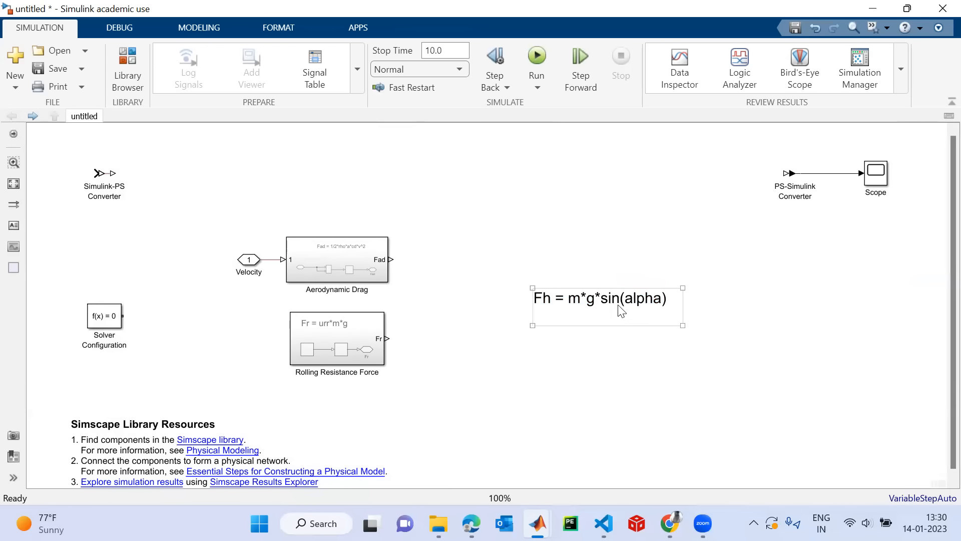
drag(681, 326, 680, 313)
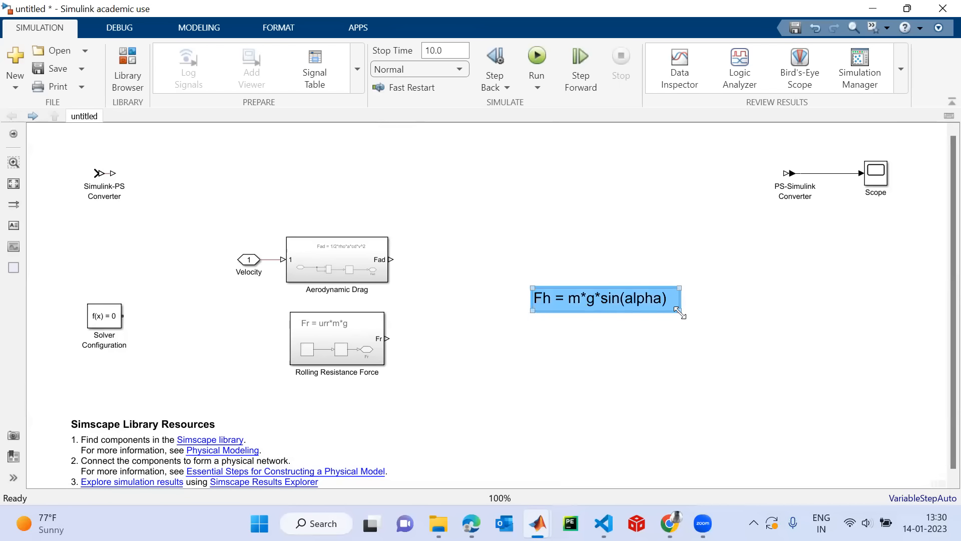
Add a Connection Port from Simulink/Signal Routing and place it below and left of the Fh formula.
double_click(551, 358)
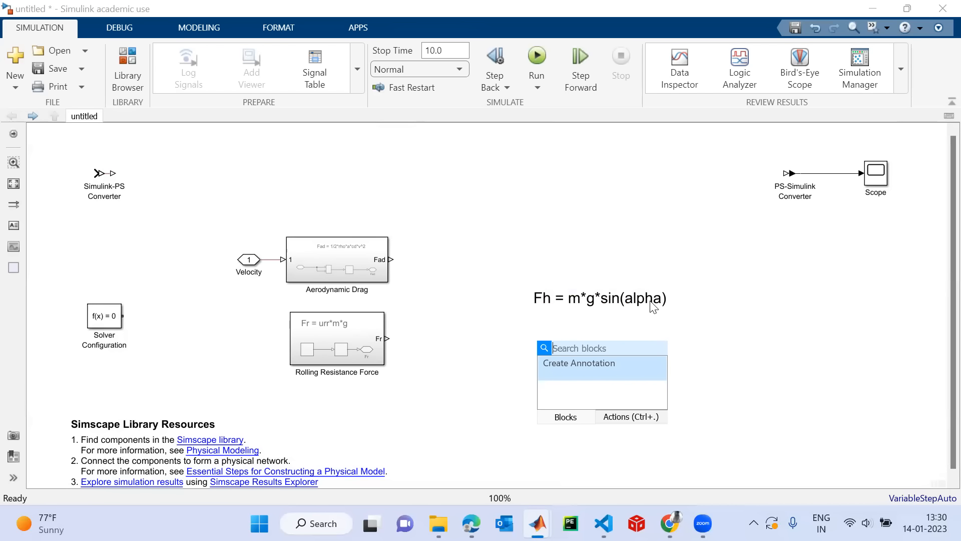
text(conn)
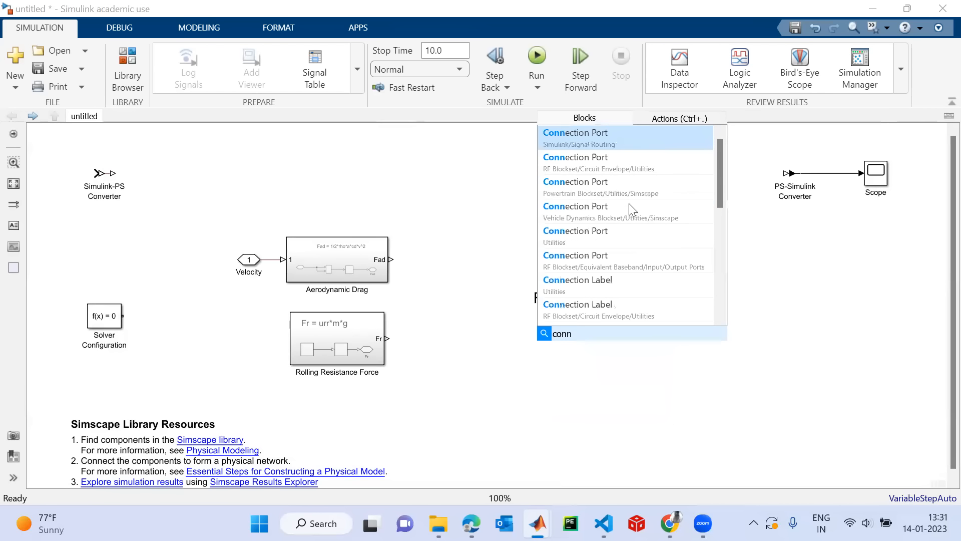
click(597, 142)
drag(555, 352, 510, 342)
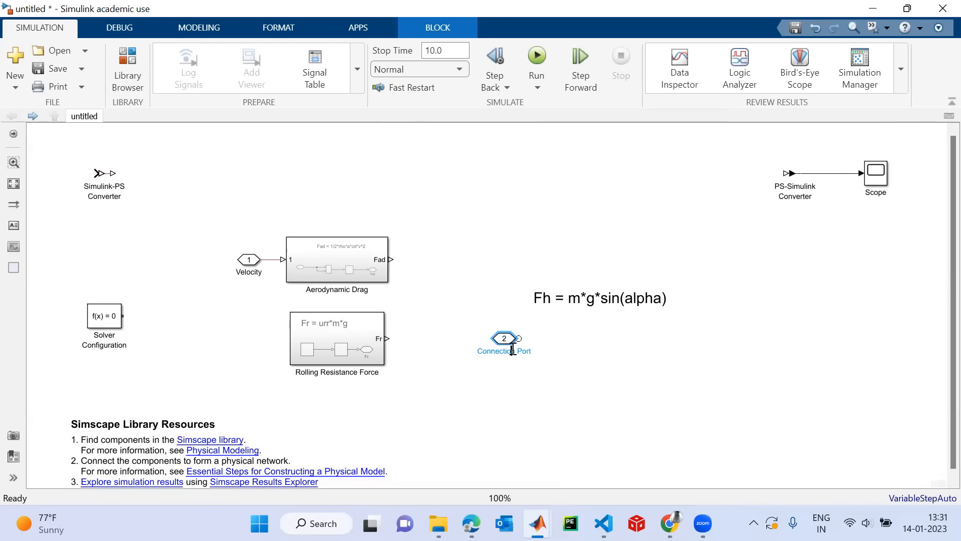
Rename the new connection port below the Fh formula as Angle.
click(513, 349)
key(BackSpace)
key(BackSpace)
key(BackSpace)
key(BackSpace)
key(BackSpace)
key(BackSpace)
key(BackSpace)
key(BackSpace)
key(BackSpace)
key(BackSpace)
key(BackSpace)
key(BackSpace)
key(BackSpace)
key(BackSpace)
key(BackSpace)
text(Angle)
click(580, 344)
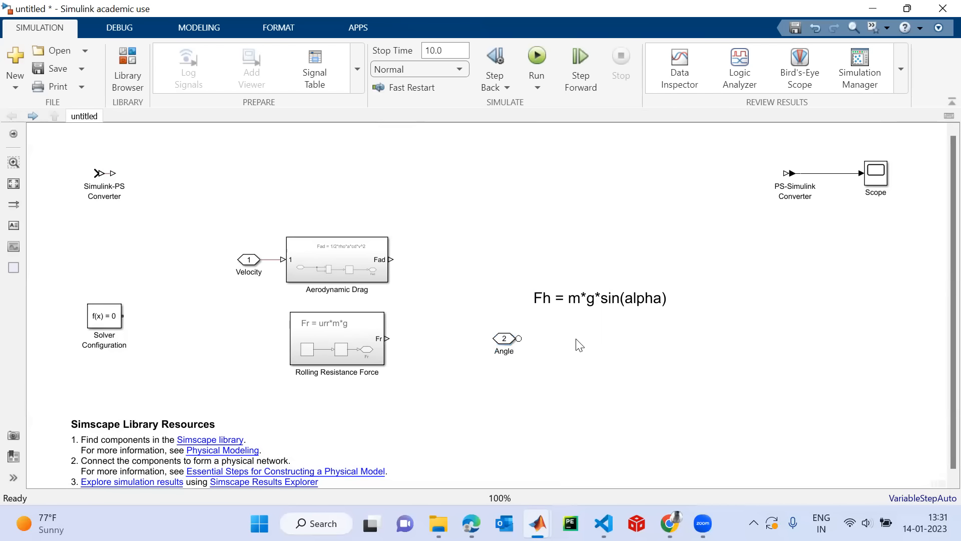
double_click(580, 343)
text(ga)
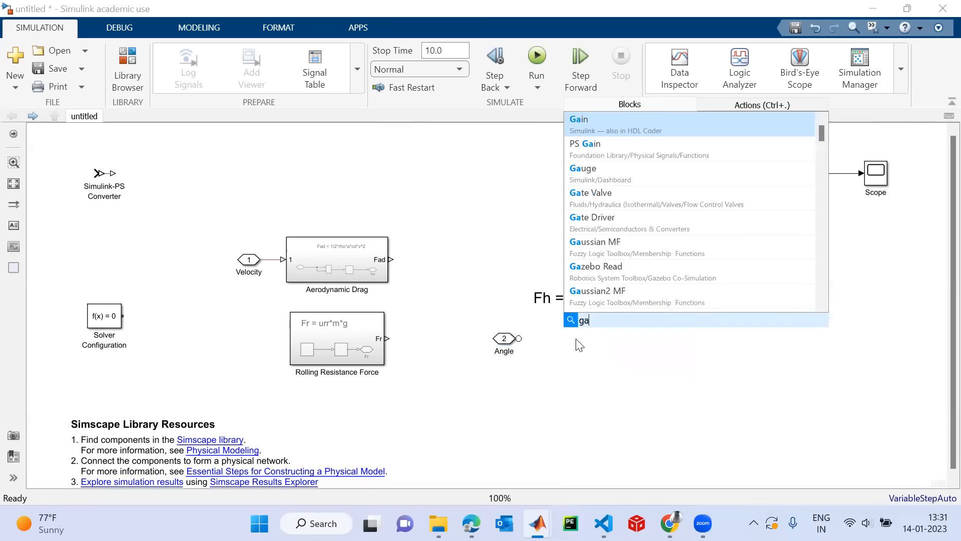
text(in)
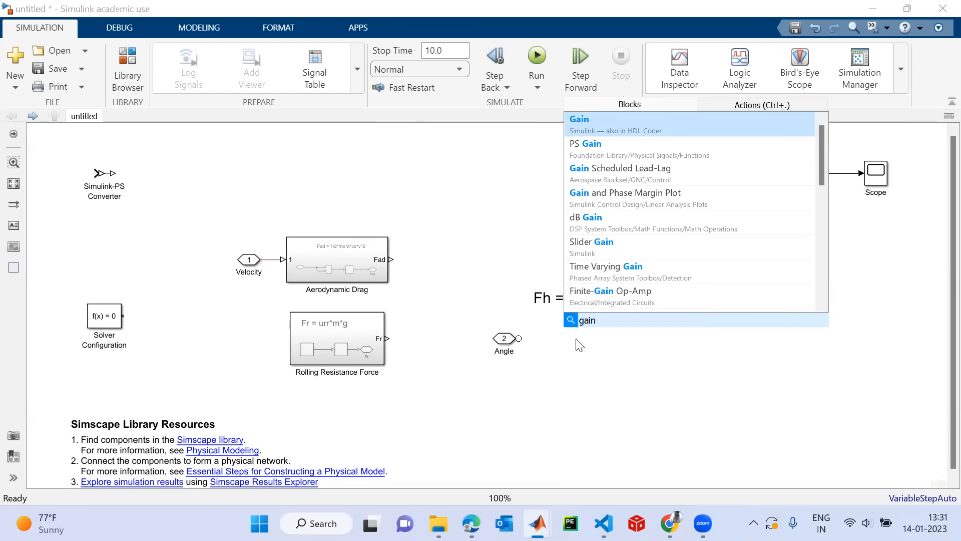
click(626, 131)
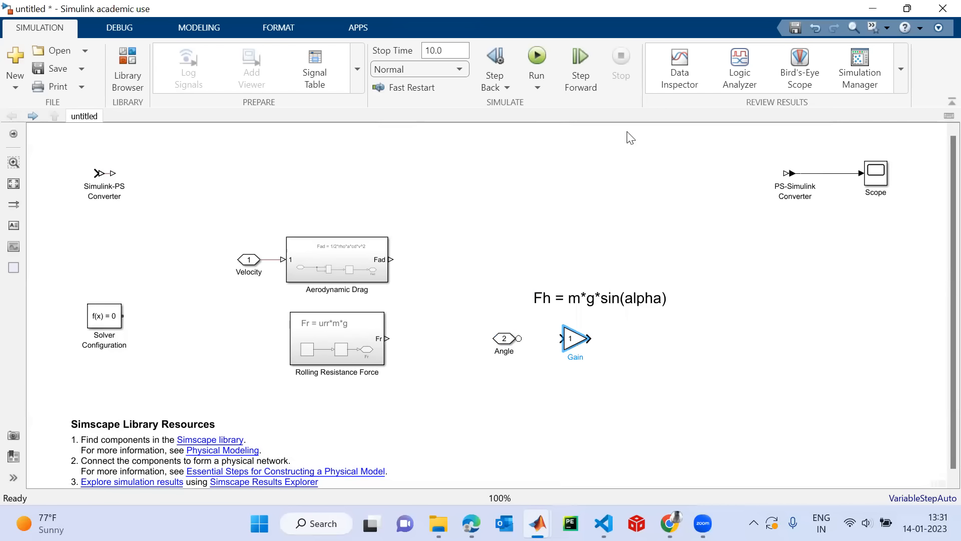
key(Delete)
Add a PS Gain block below the Fh formula and connect its input to the Angle port.
double_click(567, 339)
text(ps)
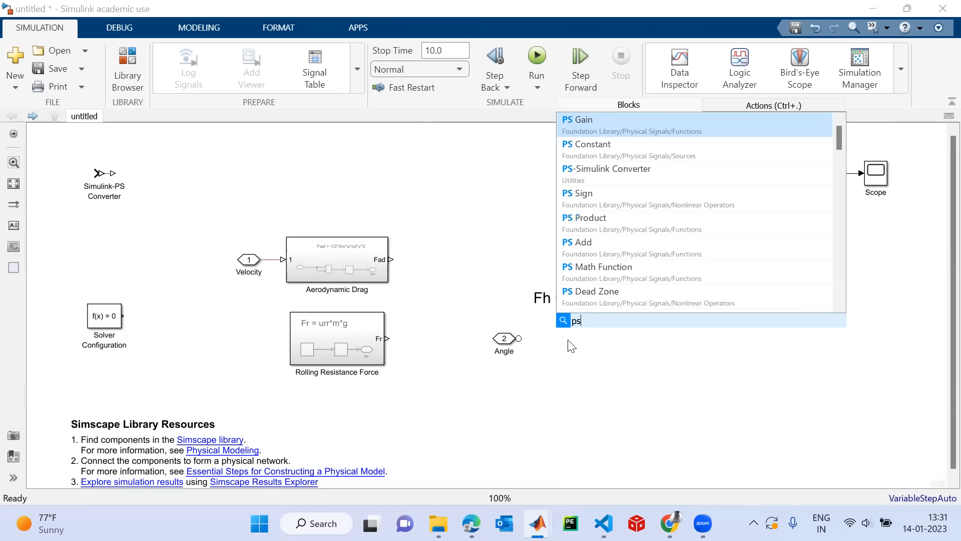
click(597, 131)
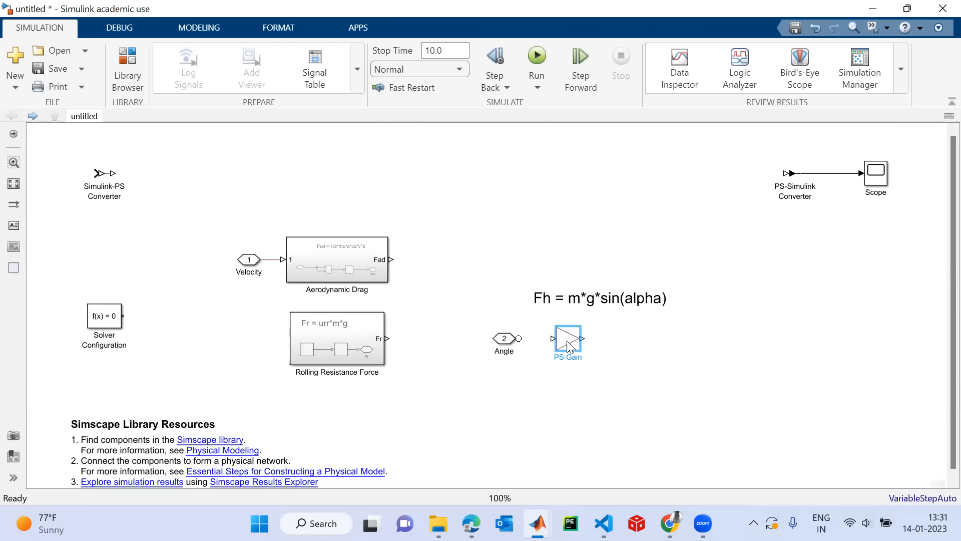
drag(549, 340, 507, 333)
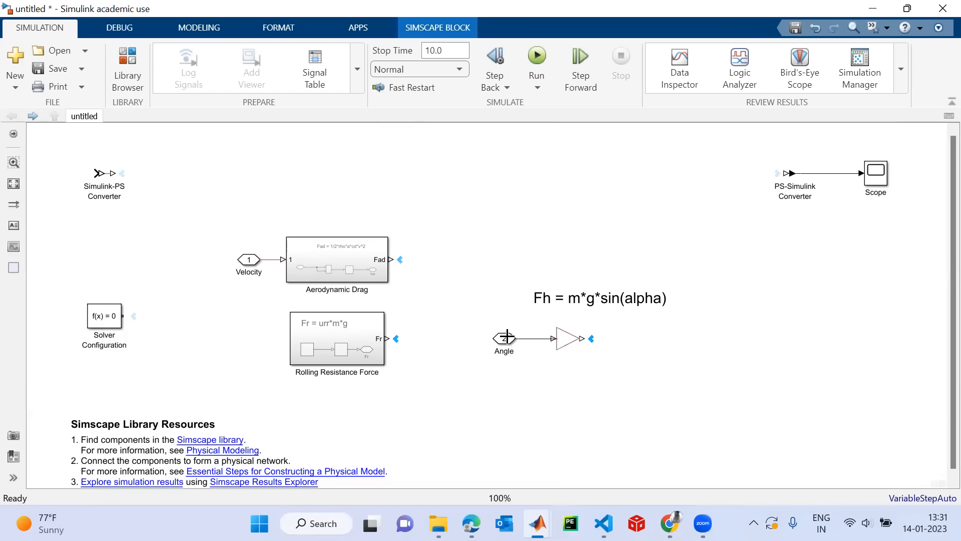
Set the gain of the PS Gain block connected to Angle to (pi/180).
double_click(570, 343)
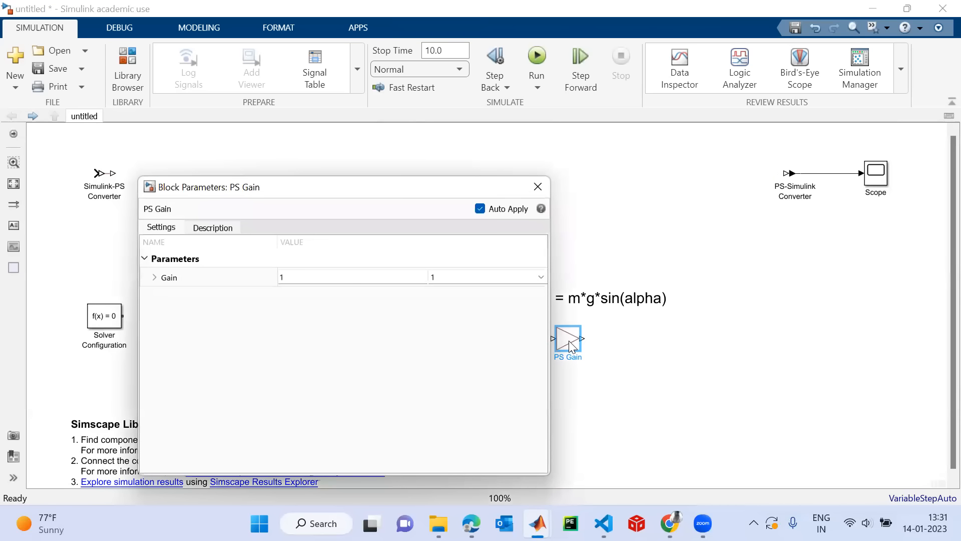
click(602, 298)
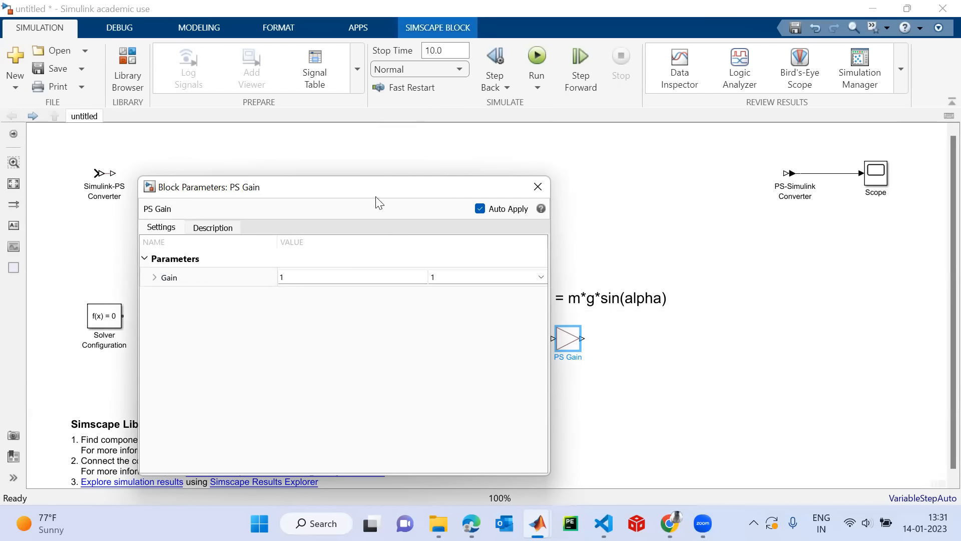
drag(279, 181, 187, 159)
click(505, 346)
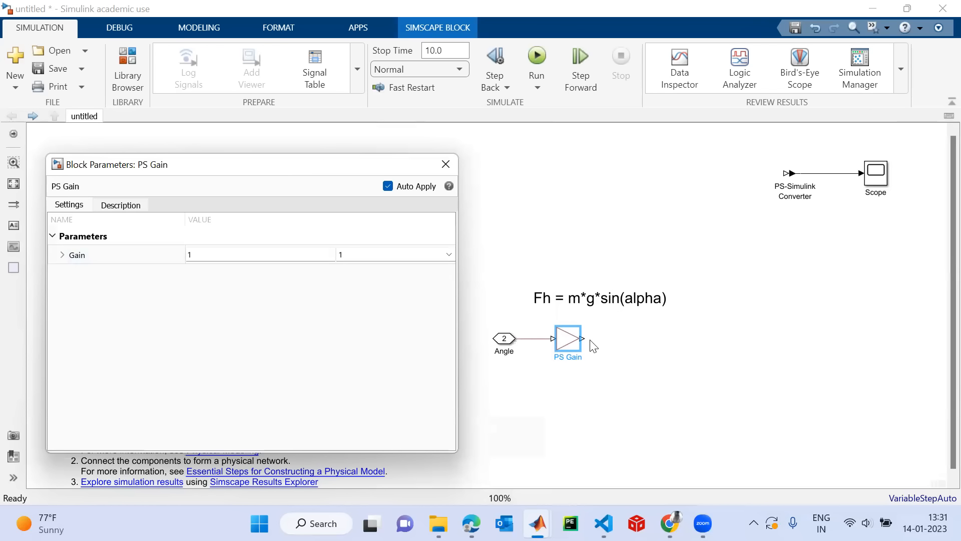
click(207, 255)
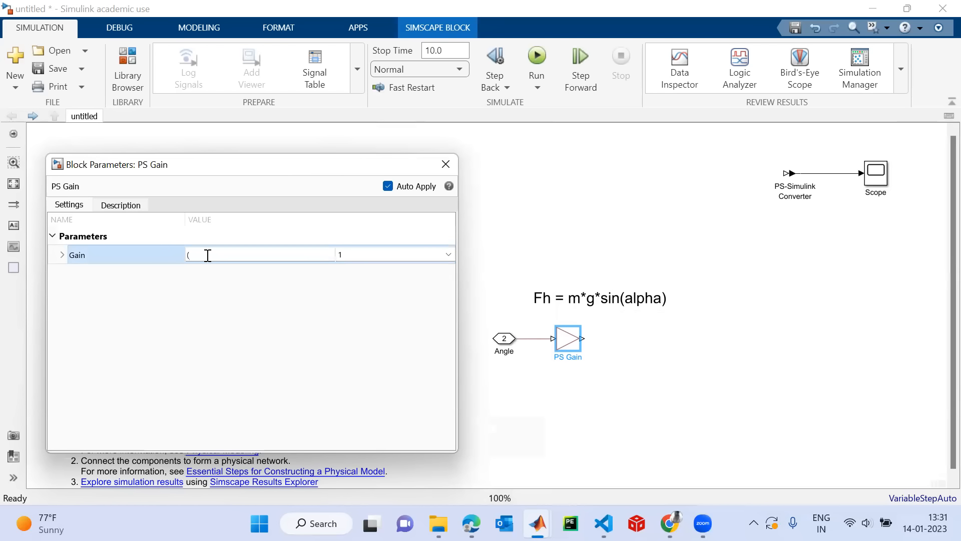
text((pi/180)
key(Return)
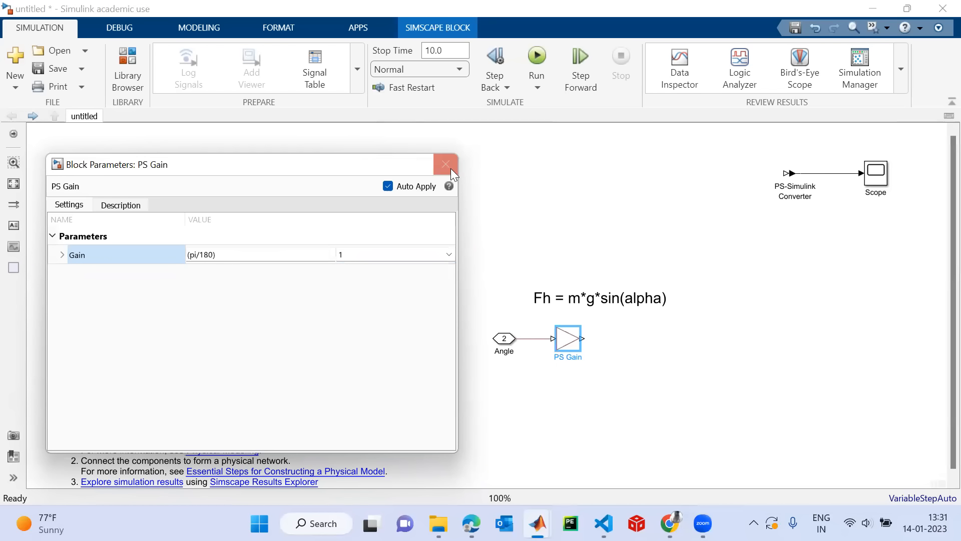
click(450, 168)
double_click(625, 348)
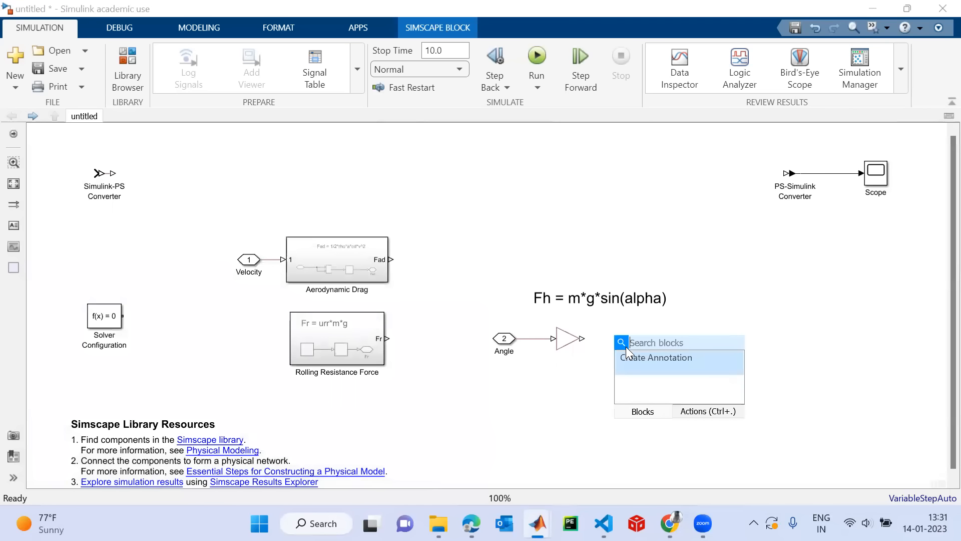
text(gain)
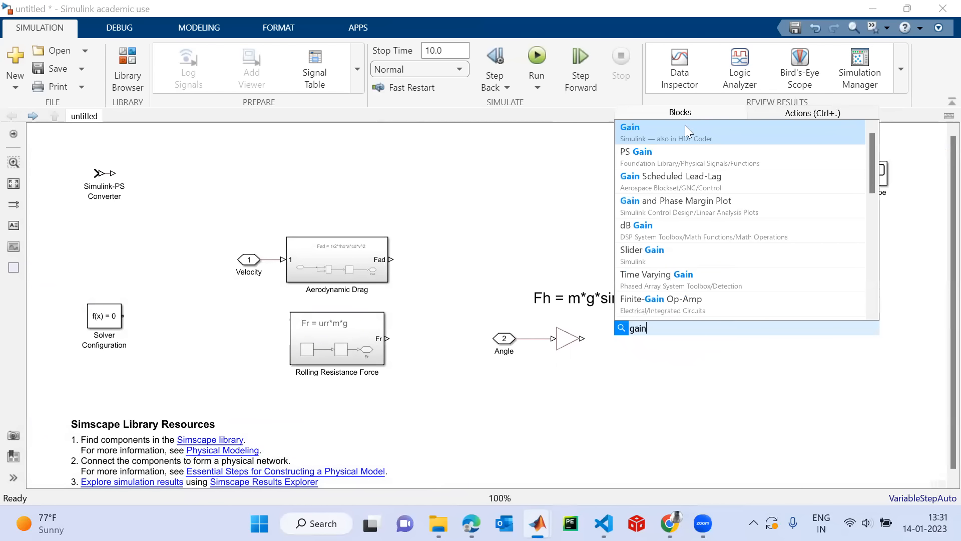
click(696, 399)
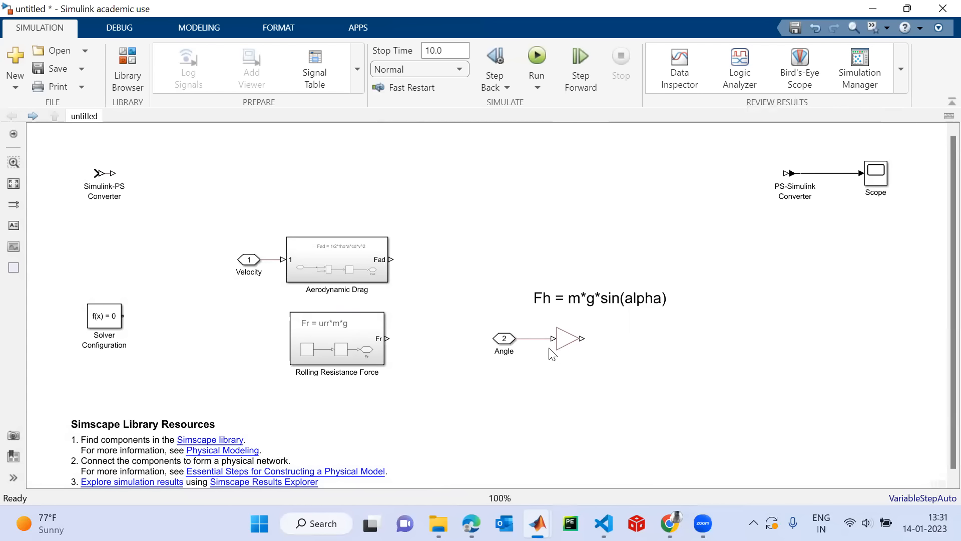
Add a PS Math Function block to the right of the PS Gain block below the Fh formula.
double_click(619, 350)
text(ps fc)
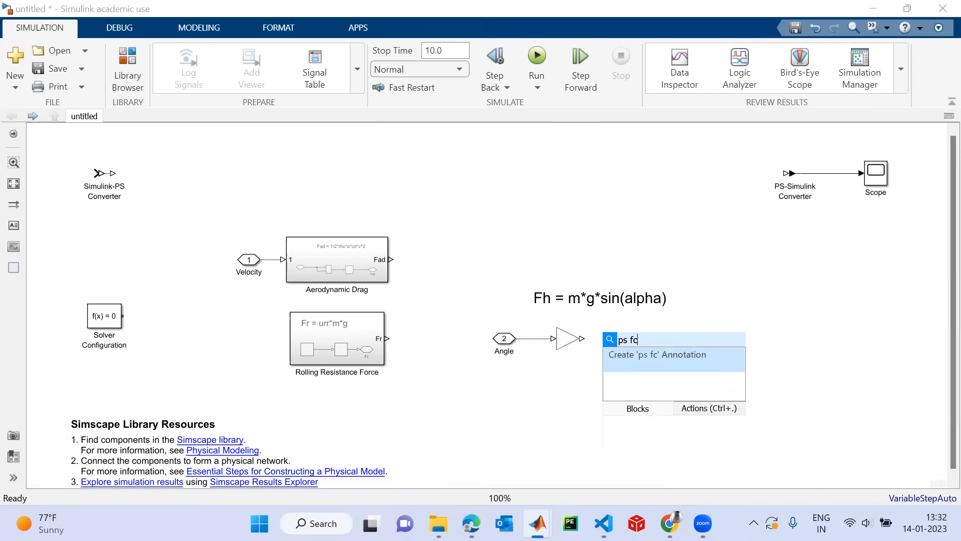
key(BackSpace)
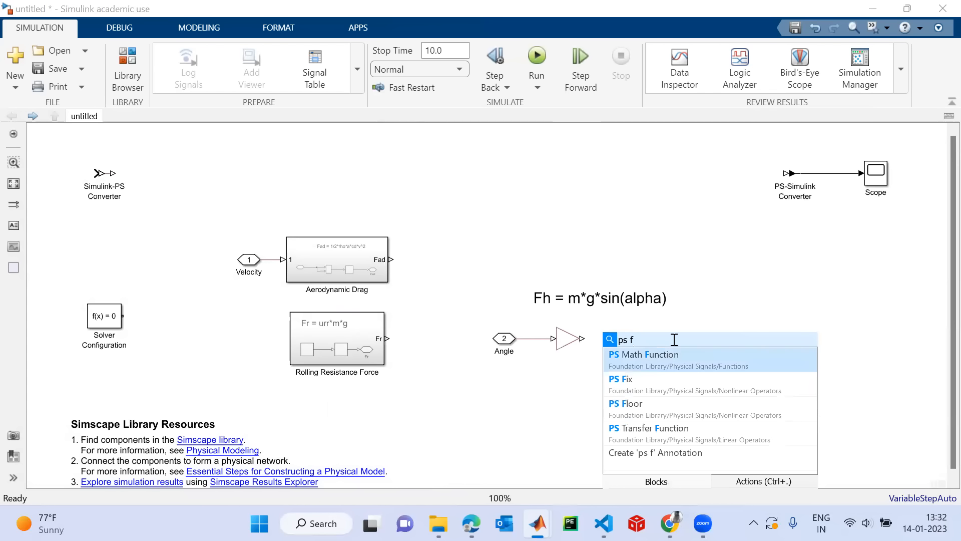
click(664, 355)
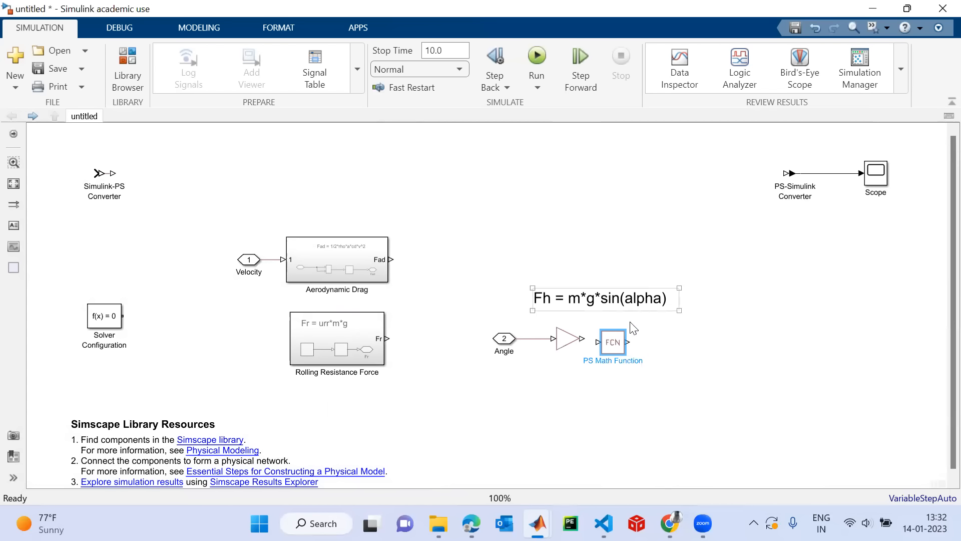
Choose sin(u) as the PS Math Function's function and connect its input to the PS Gain block's output.
double_click(614, 346)
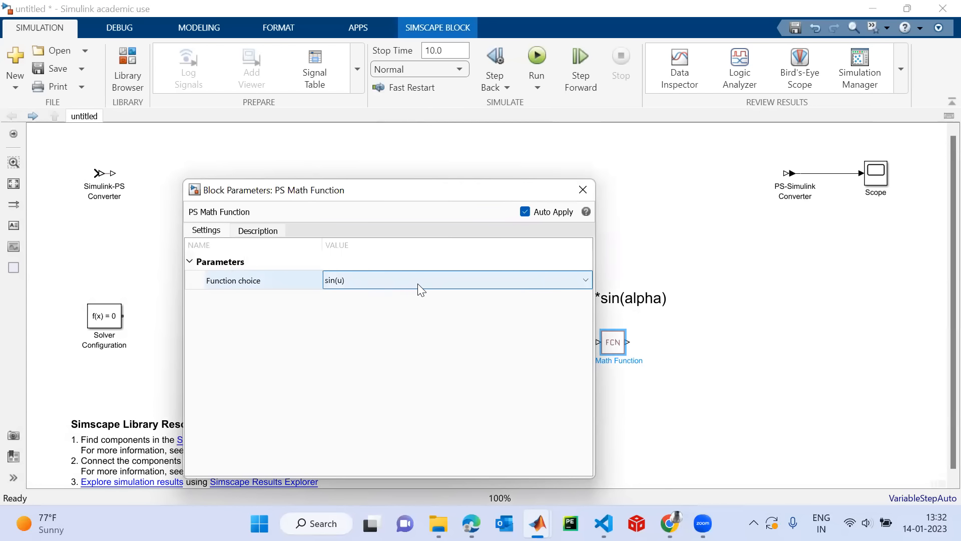
click(440, 282)
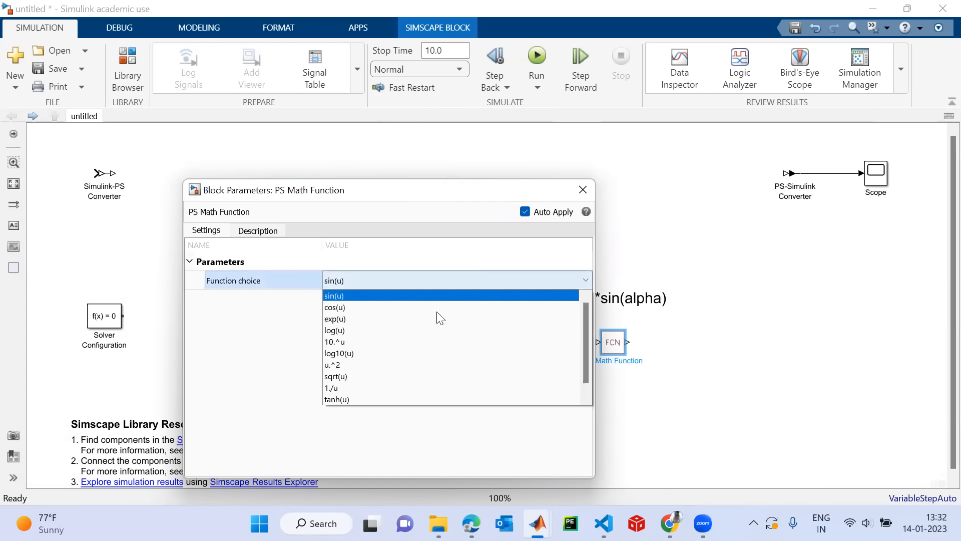
click(362, 294)
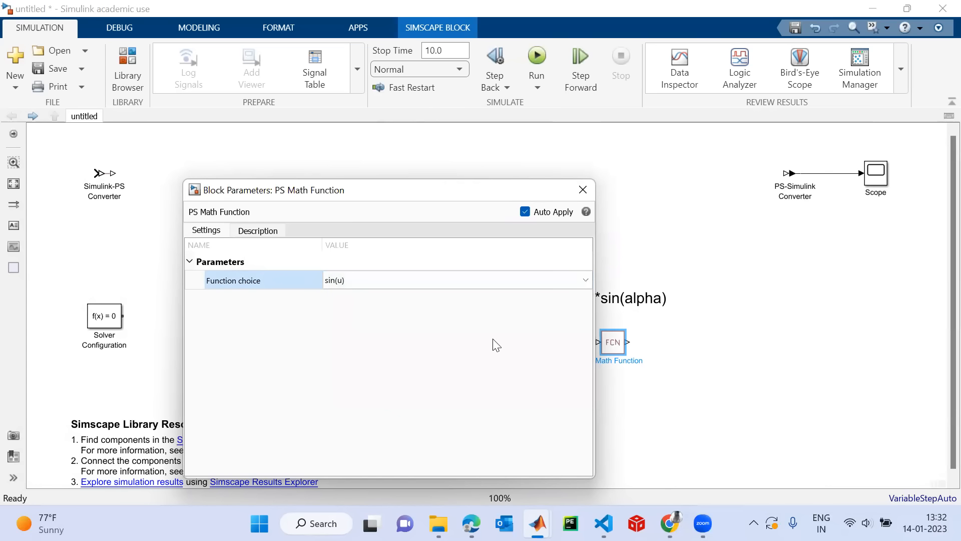
click(582, 191)
drag(623, 345, 623, 340)
click(586, 341)
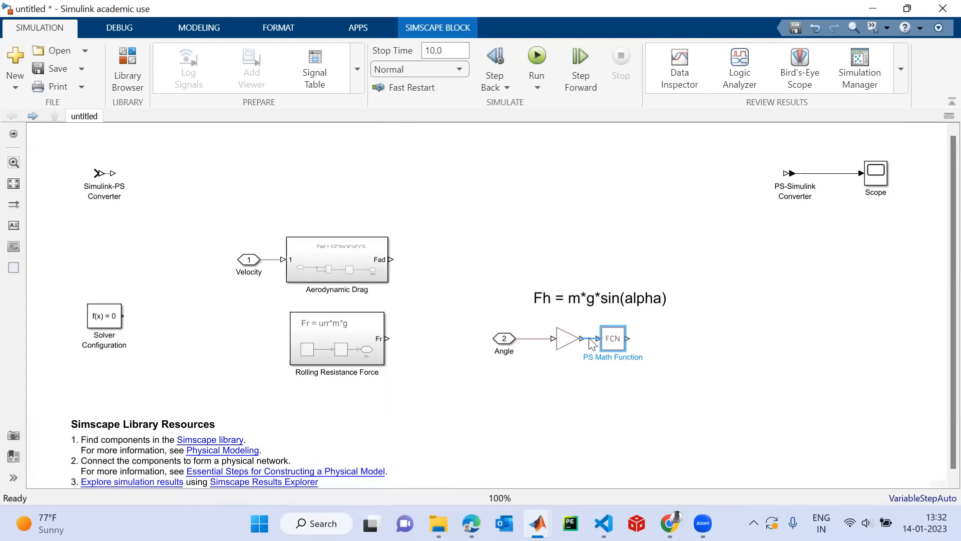
Add a second PS Gain block after the PS Math Function and connect its input to the function's output.
double_click(705, 355)
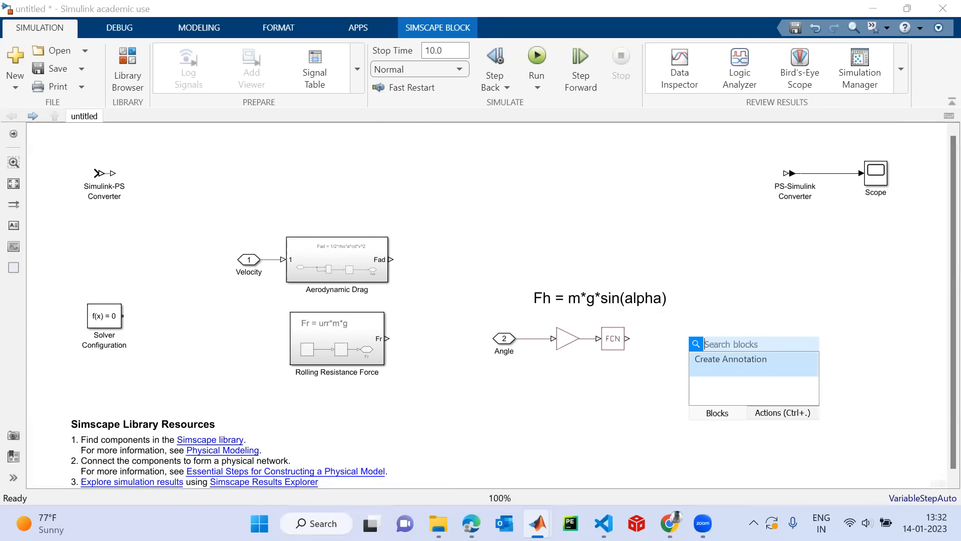
text(gain)
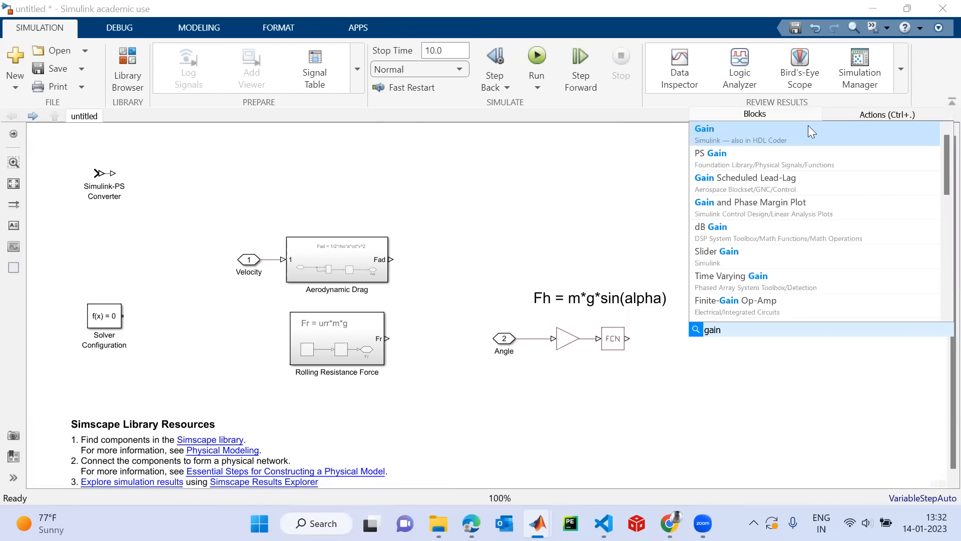
click(723, 160)
drag(698, 345, 669, 340)
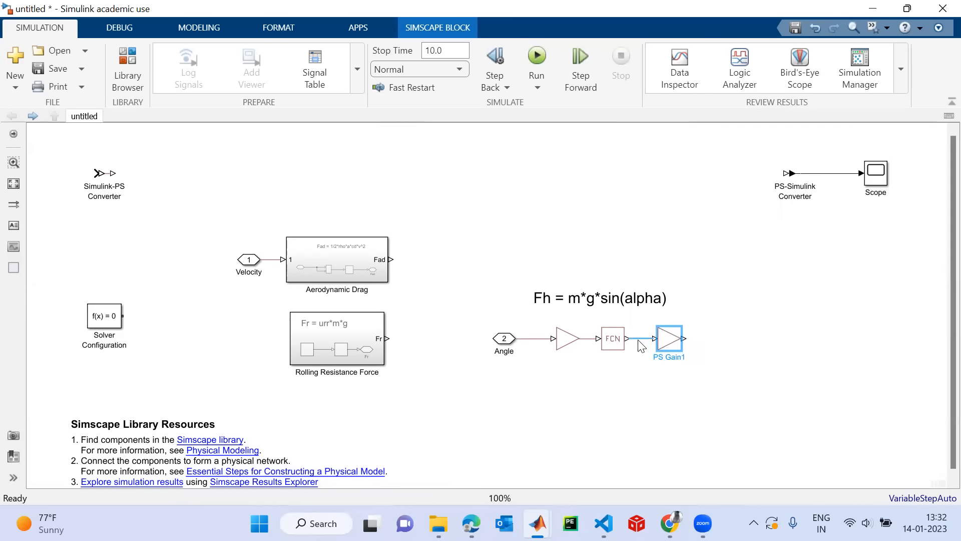
Set the gain of the PS Gain block after the math function to 1200*9.81.
double_click(675, 339)
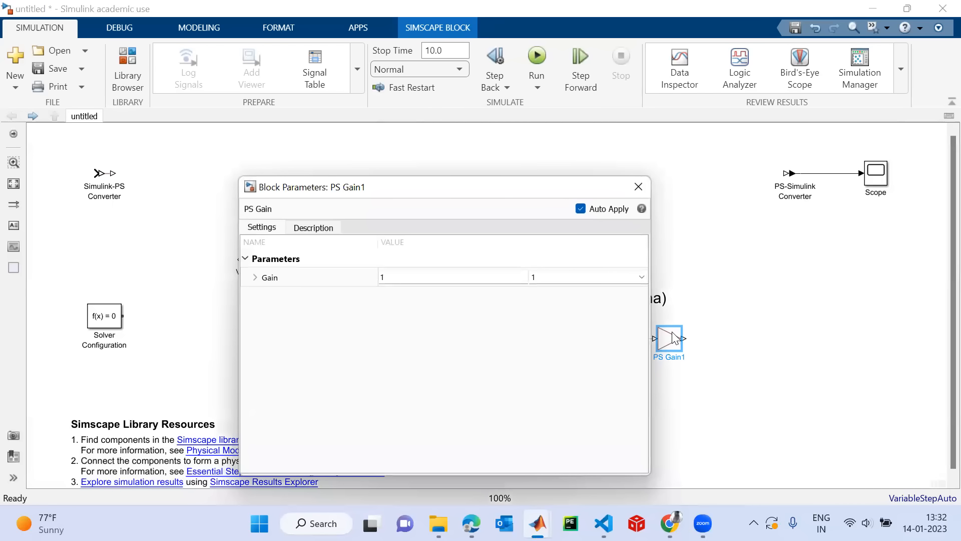
click(414, 277)
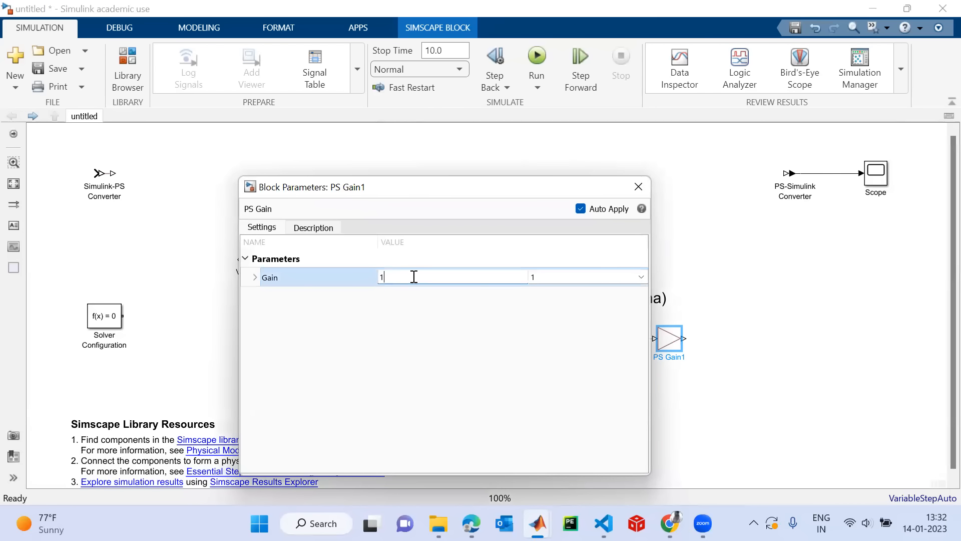
text(200*9.81)
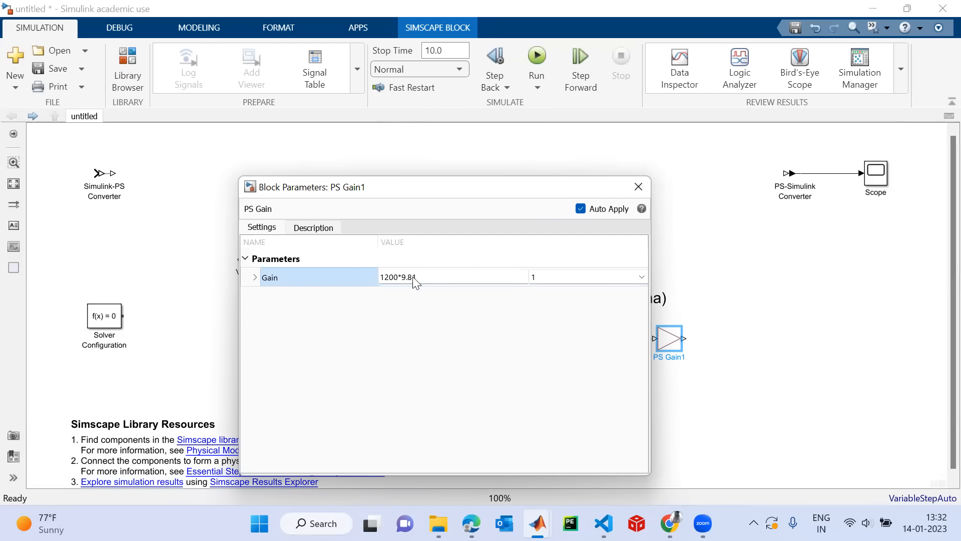
click(641, 185)
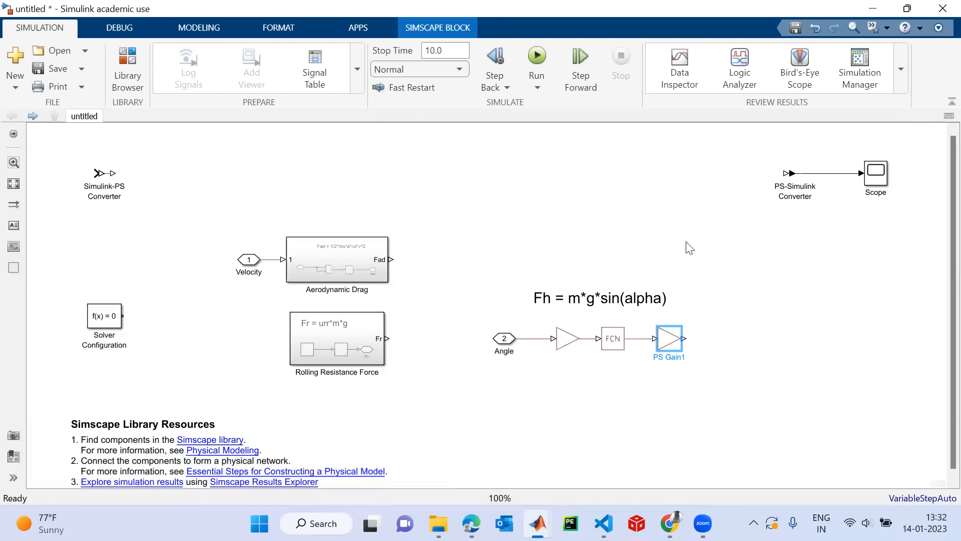
Group the Fh formula with its gain and math function blocks into a subsystem named Gradient Force.
drag(495, 273, 712, 384)
click(723, 376)
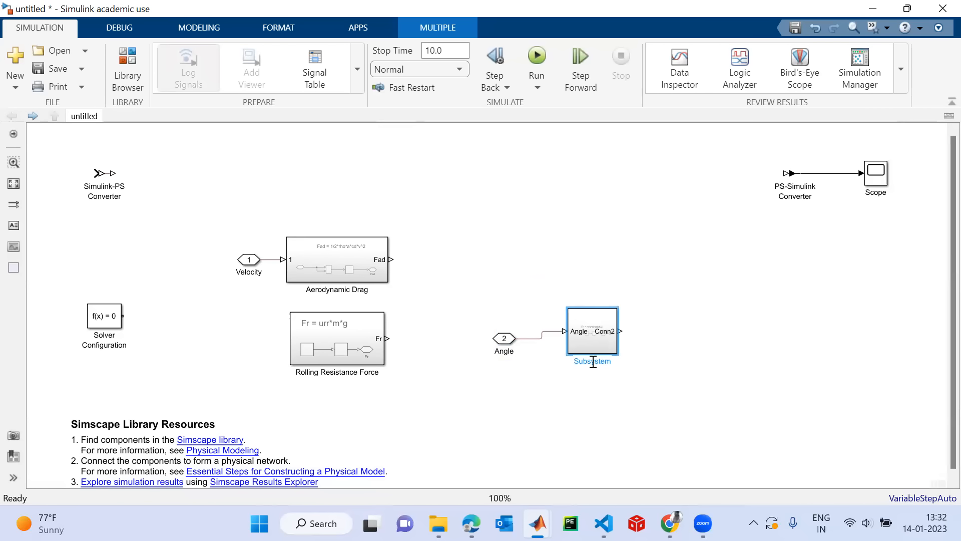
click(592, 361)
key(BackSpace)
key(BackSpace)
key(BackSpace)
key(BackSpace)
key(BackSpace)
key(Delete)
key(Delete)
key(Delete)
key(Delete)
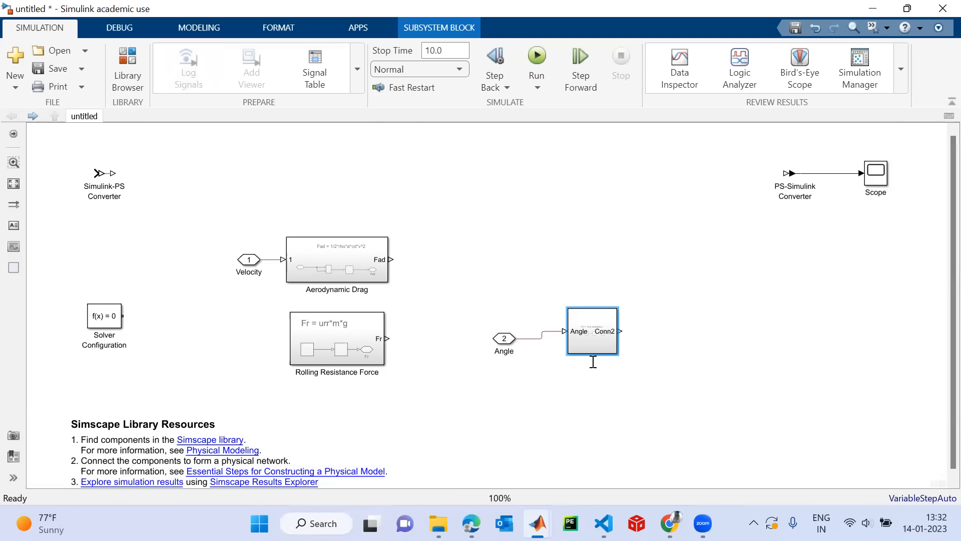
text(Grad)
text(nt Force)
key(Return)
Rename the output port Conn2 inside the Gradient Force subsystem as Fh and return to the top-level model.
click(603, 336)
double_click(602, 335)
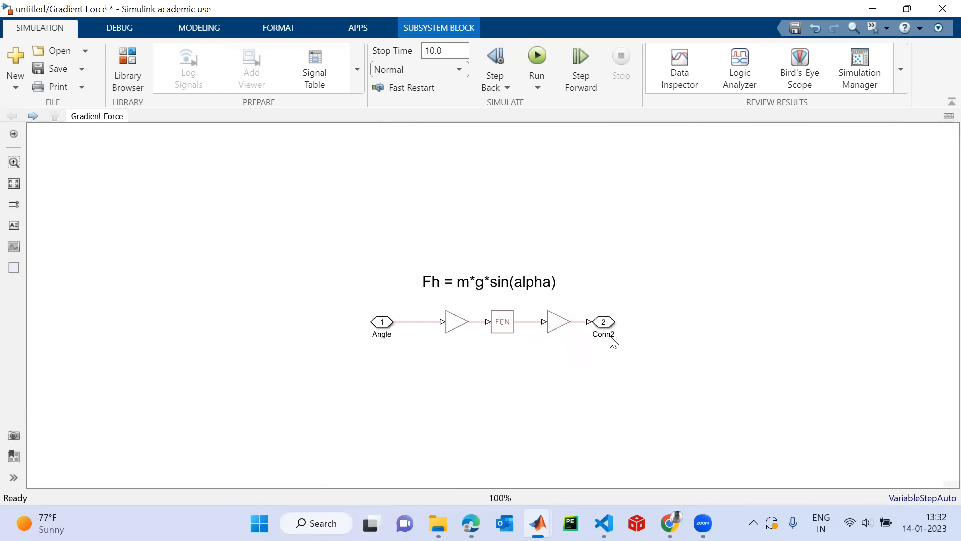
click(602, 334)
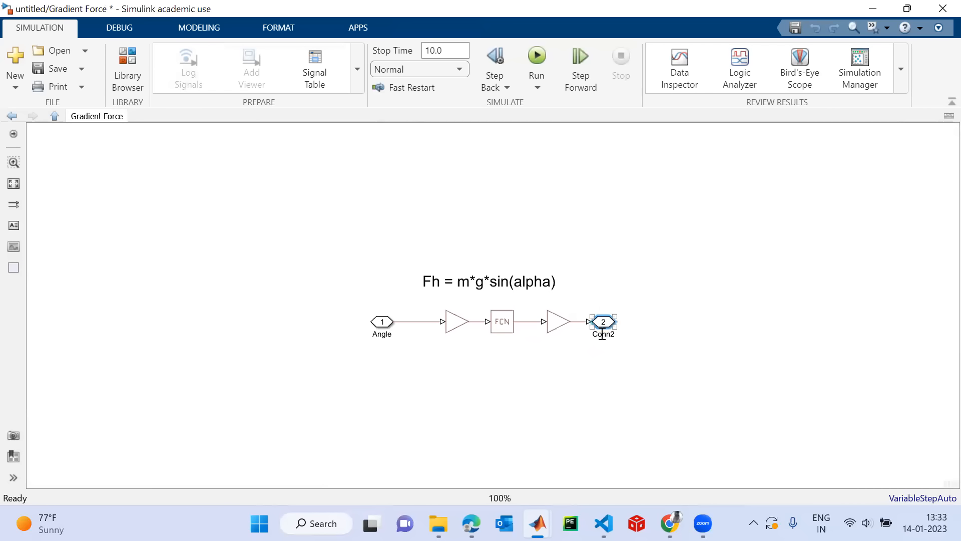
key(Delete)
key(Delete)
key(Delete)
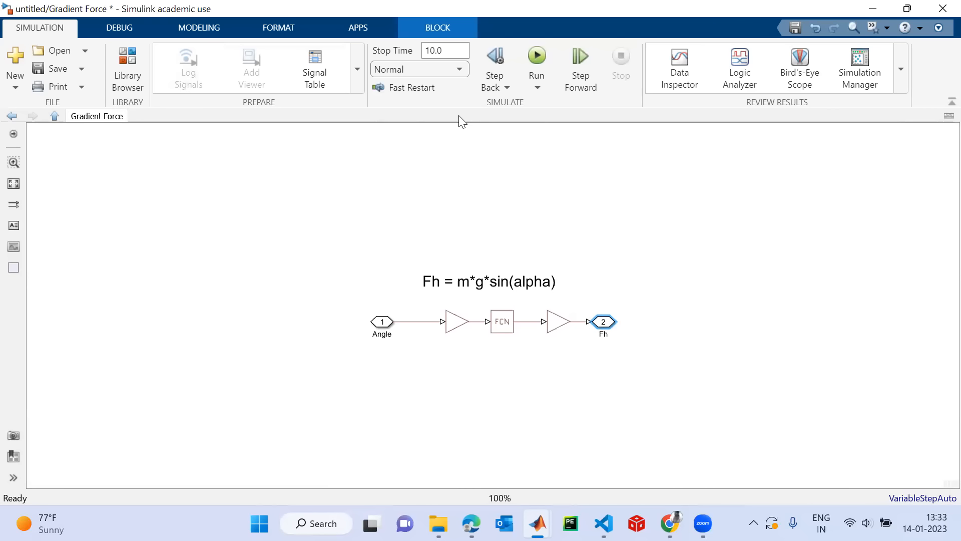
click(12, 111)
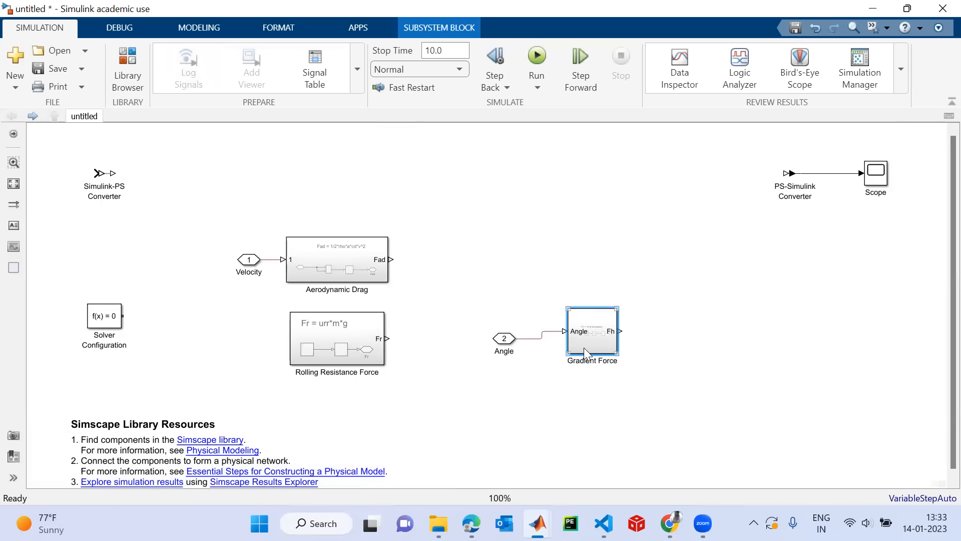
Line up the Angle port with the Gradient Force input and try moving the subsystem lower.
click(543, 313)
drag(504, 340, 536, 335)
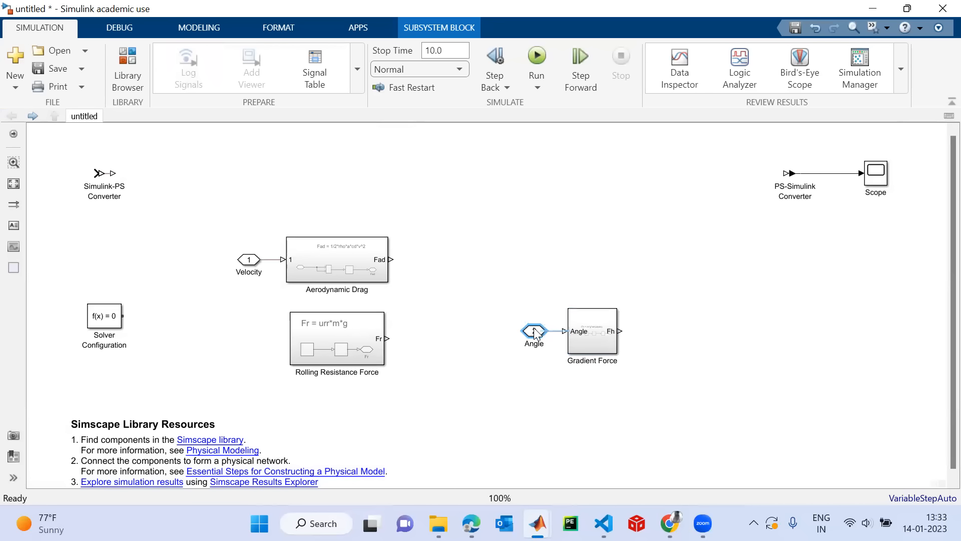
drag(597, 339, 596, 398)
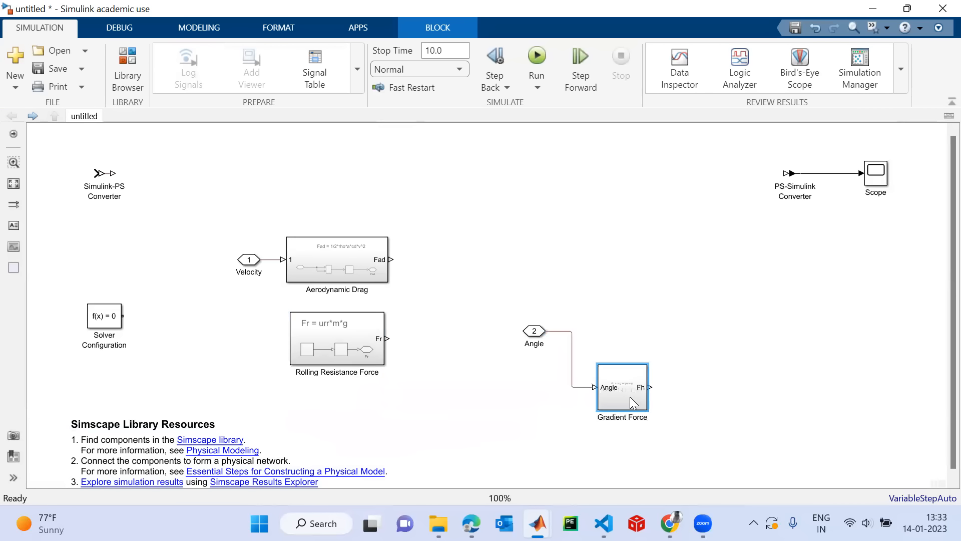
key(ctrl+z)
Stack Aerodynamic Drag, Rolling Resistance Force and Gradient Force in one column, with the Angle port below Velocity and level with Gradient Force.
click(327, 262)
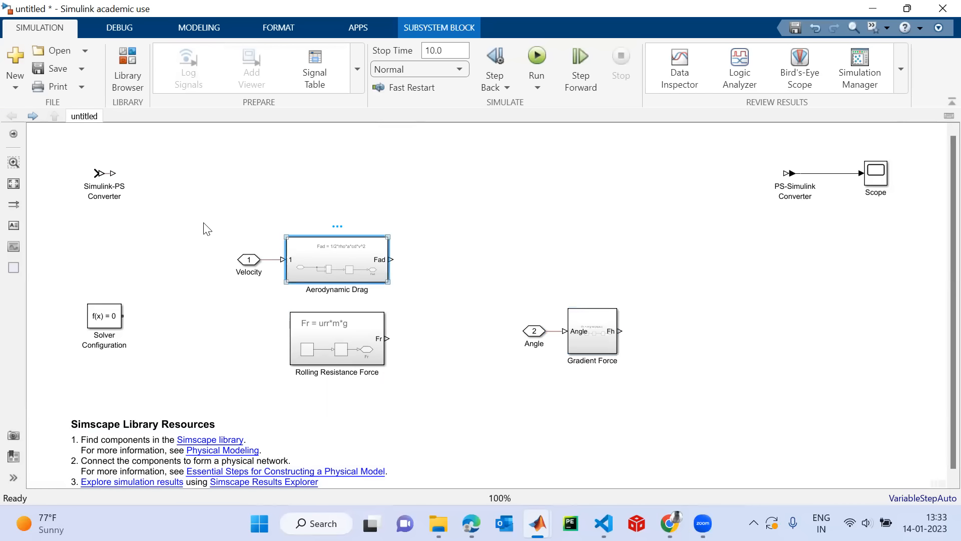
drag(201, 220, 410, 281)
drag(339, 243, 341, 187)
drag(340, 348, 340, 280)
drag(594, 332, 345, 354)
drag(536, 332, 248, 345)
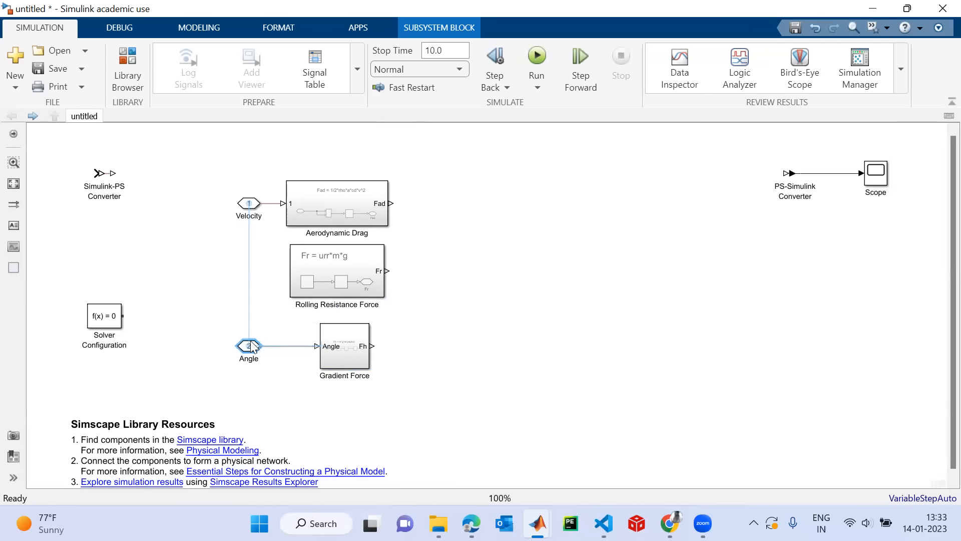
Widen the Gradient Force subsystem on both sides to match the Rolling Resistance Force block's width.
drag(371, 368, 385, 370)
drag(321, 364, 294, 366)
click(480, 355)
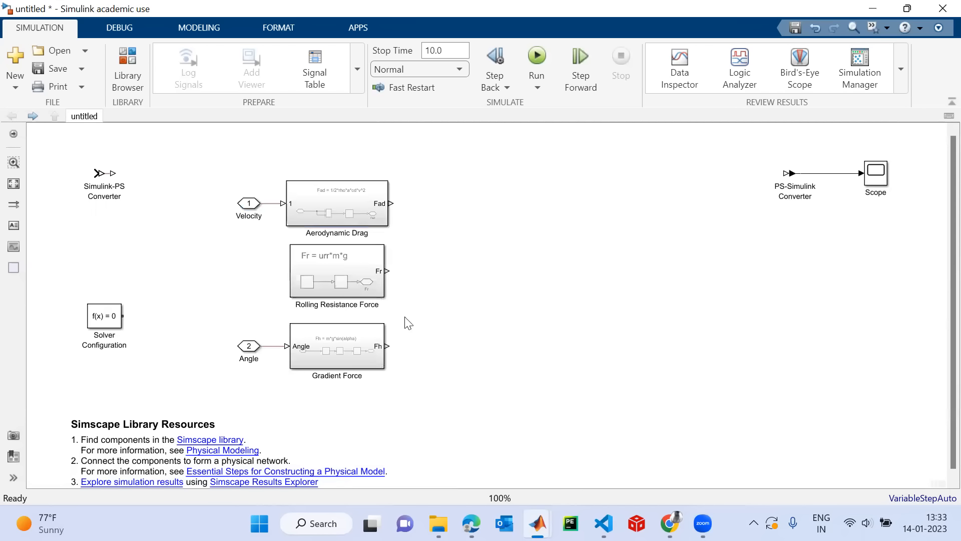
Add a PS Add block to the right of the subsystems and connect the Fr and Fh outputs to its inputs.
double_click(543, 339)
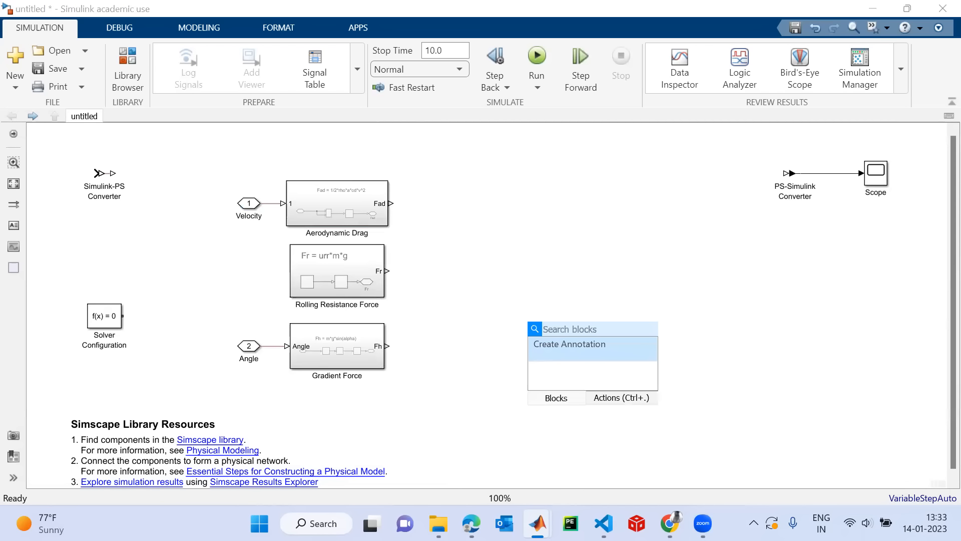
text(ps)
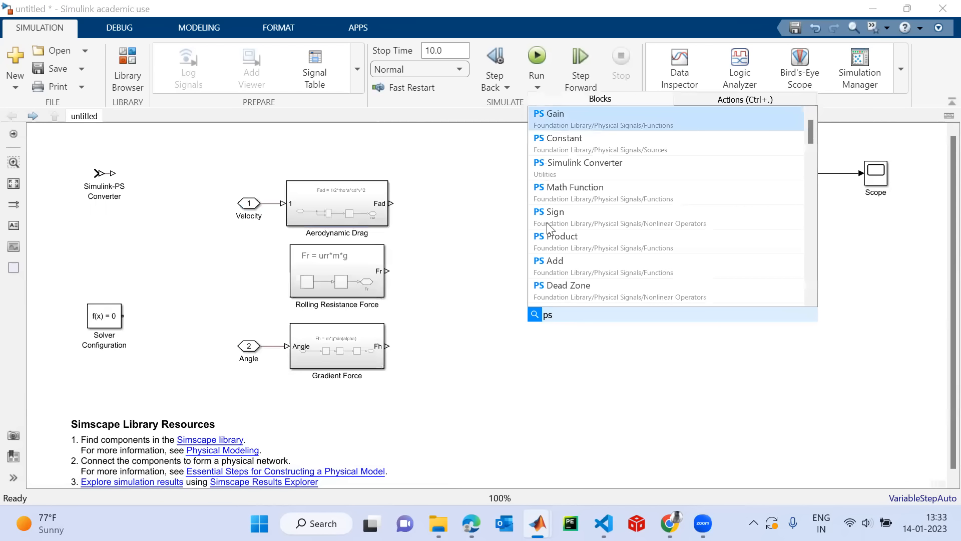
click(566, 265)
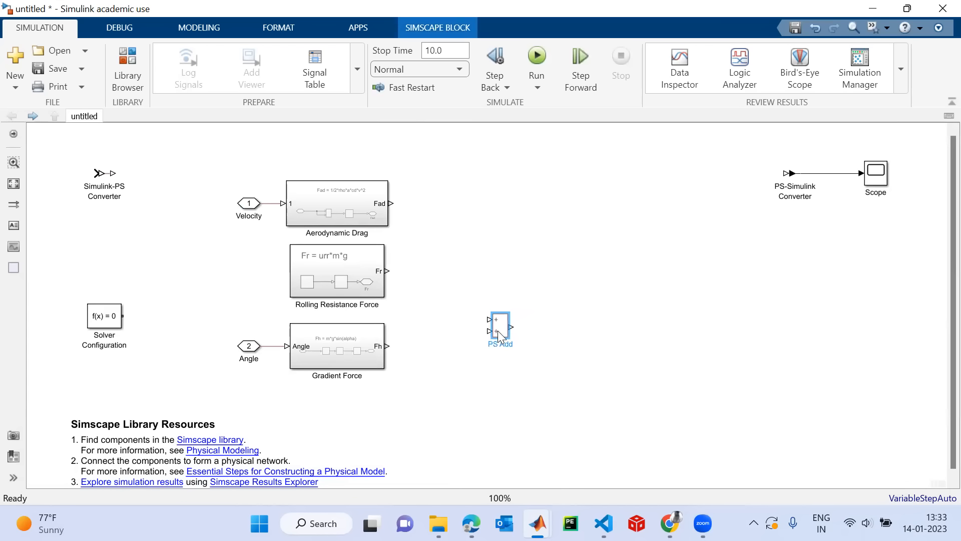
mouse_move(387, 272)
mouse_down()
mouse_move(503, 332)
mouse_move(393, 346)
mouse_up()
click(350, 214)
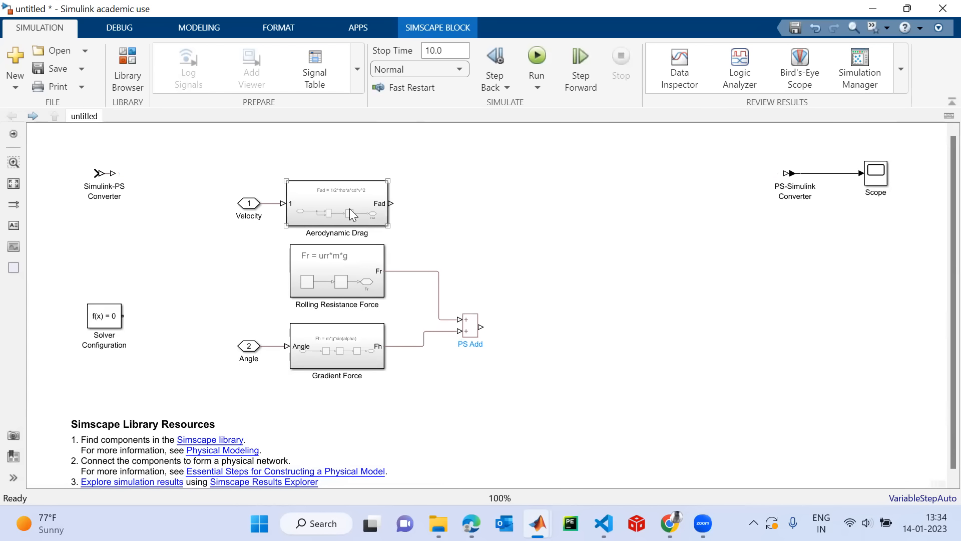
Add a Simulink Add block above and to the right of the PS Add block.
double_click(522, 246)
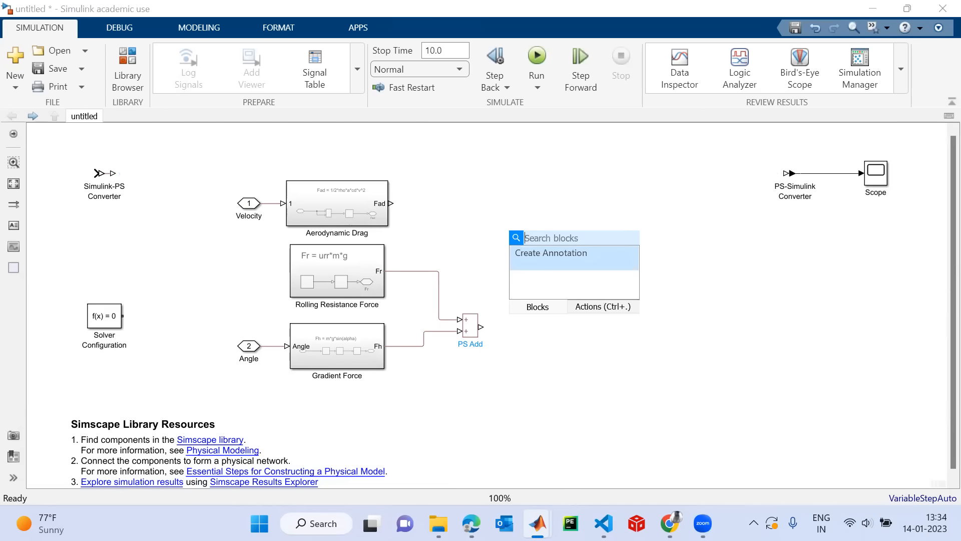
text(add)
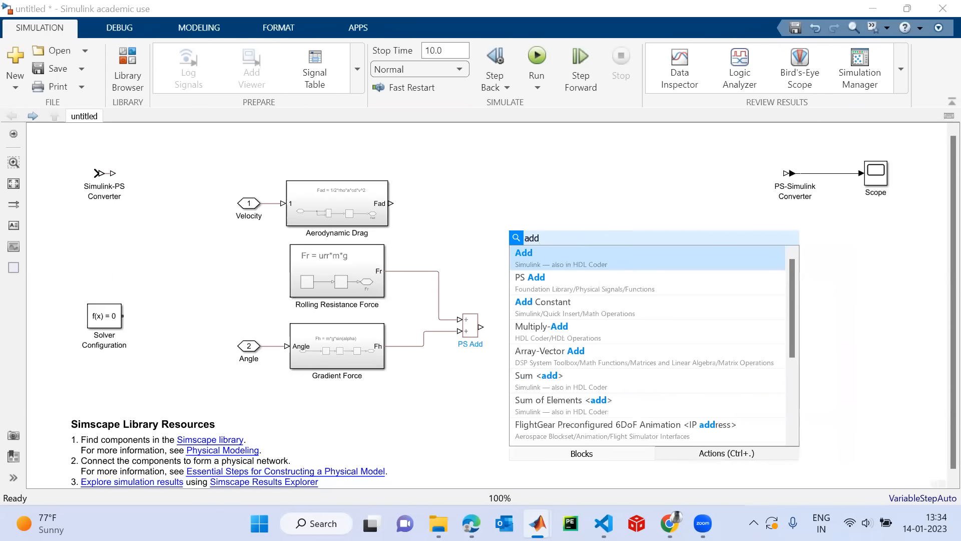
key(Return)
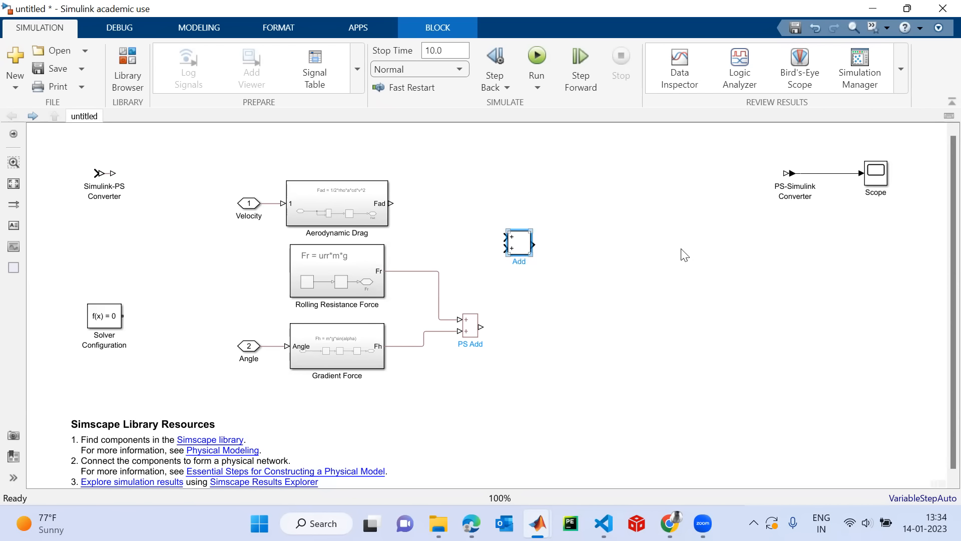
Connect the Fad output and the PS Add output to the Add block through two copied PS-Simulink Converters, repositioning Add.
drag(801, 179, 411, 208)
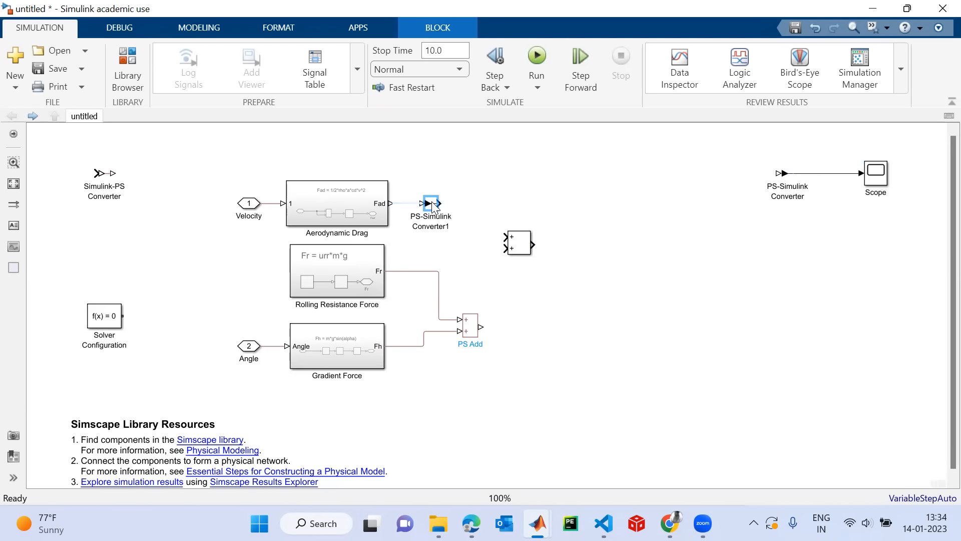
mouse_move(439, 203)
mouse_down()
mouse_move(489, 238)
mouse_move(512, 239)
mouse_up()
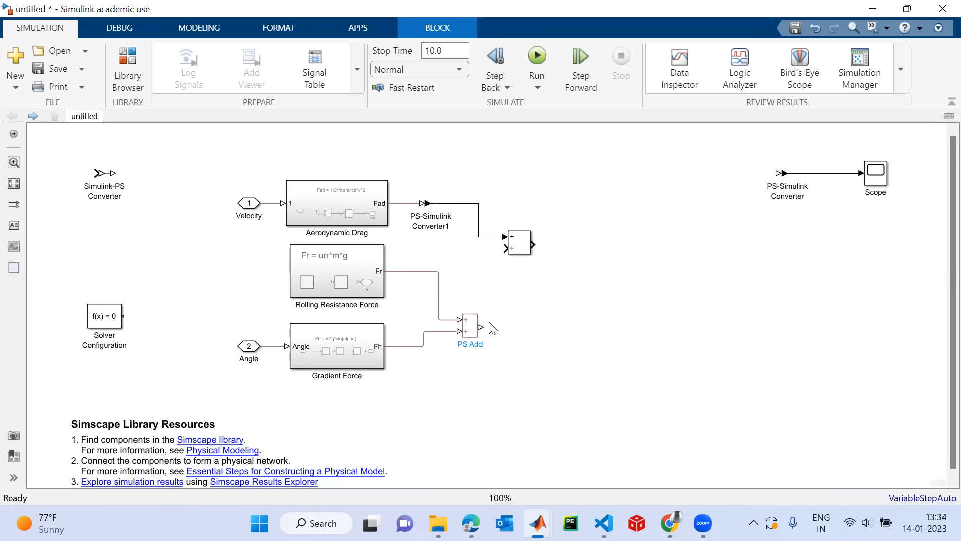
drag(428, 203, 573, 262)
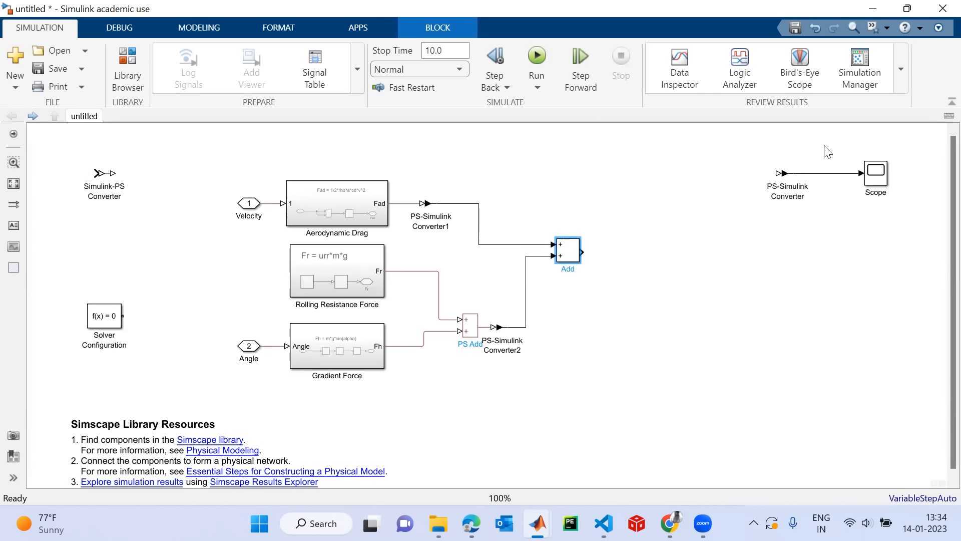
drag(566, 256, 538, 259)
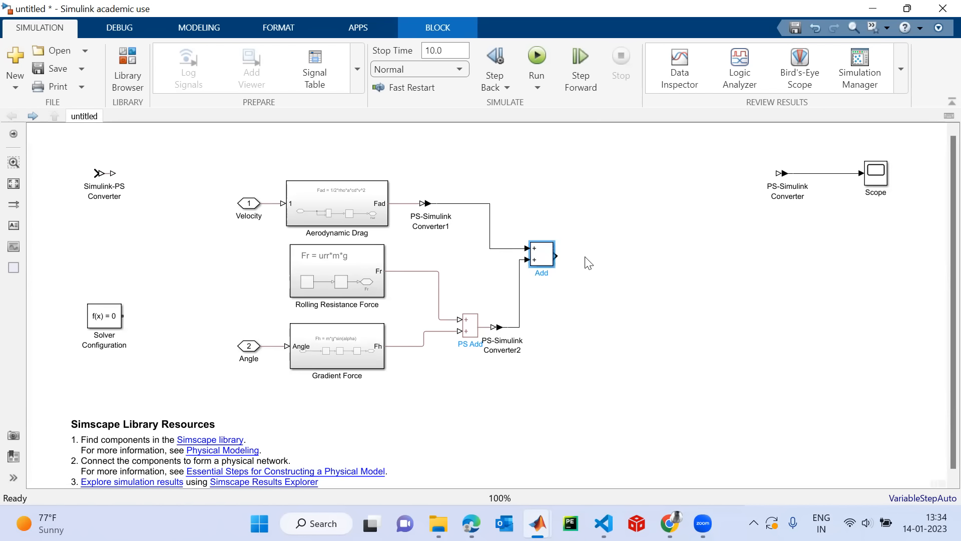
Add an Ideal Force Source to the right of the Add block, rotated so its S and C ports face Add.
double_click(640, 281)
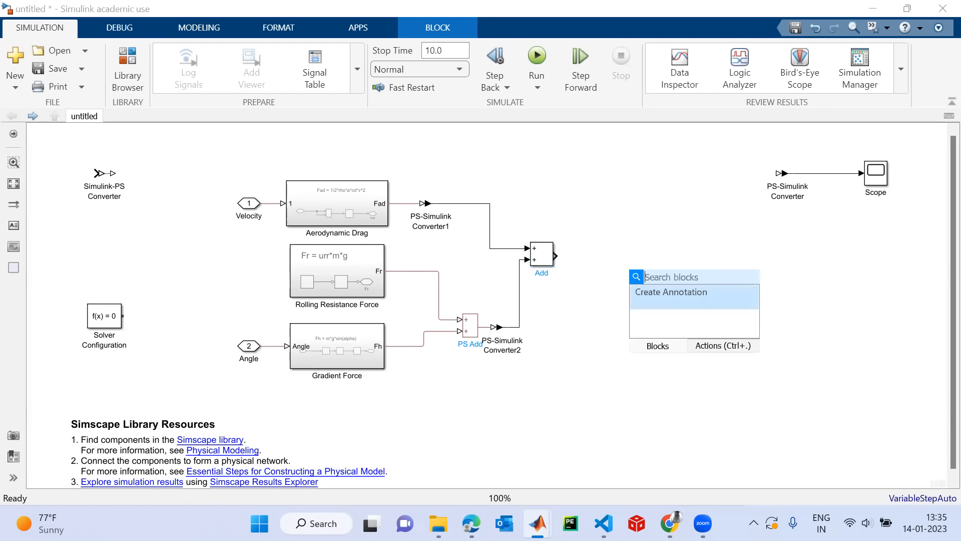
text(ideal)
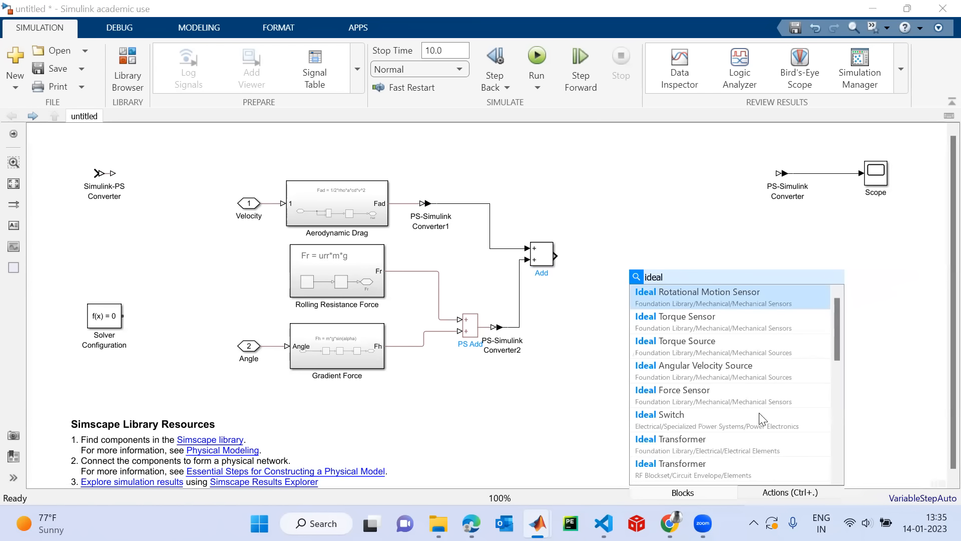
text( force)
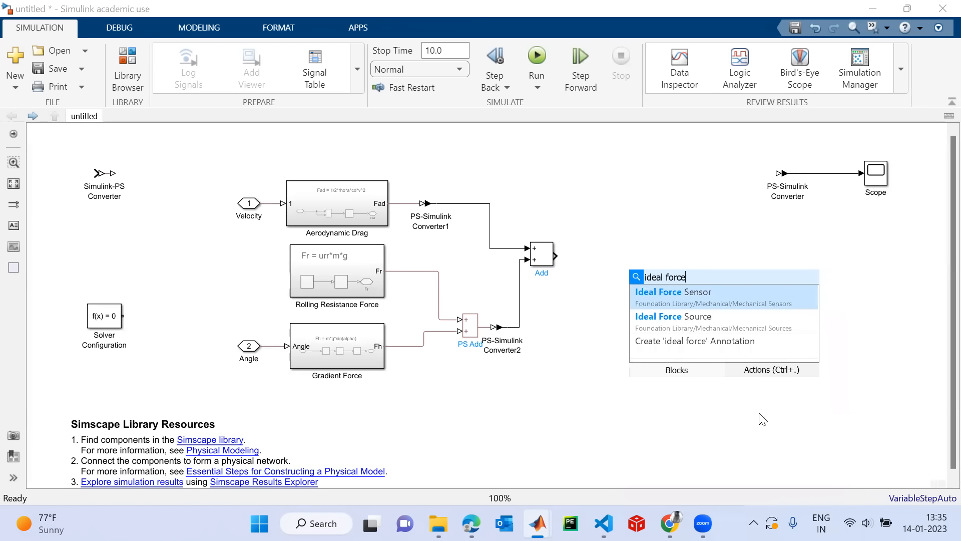
click(687, 329)
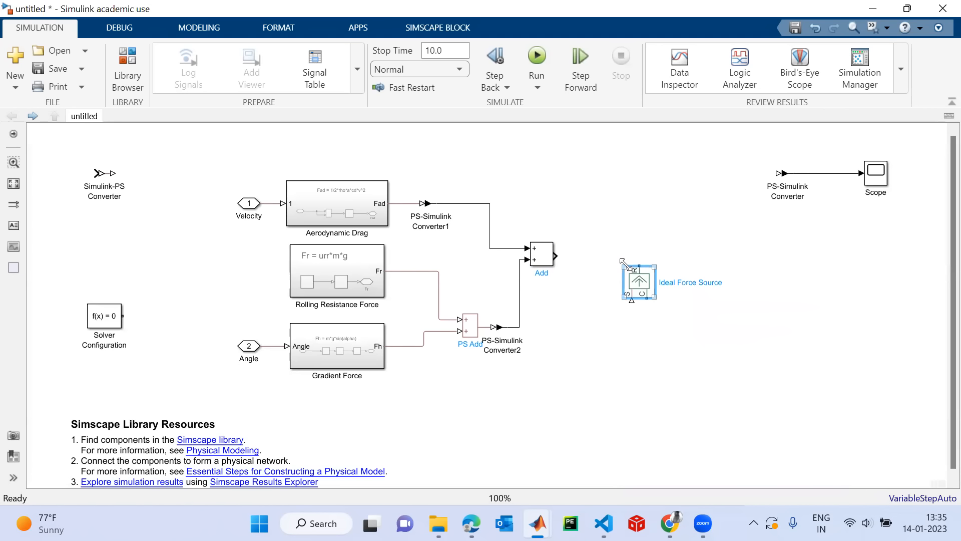
key(ctrl+r)
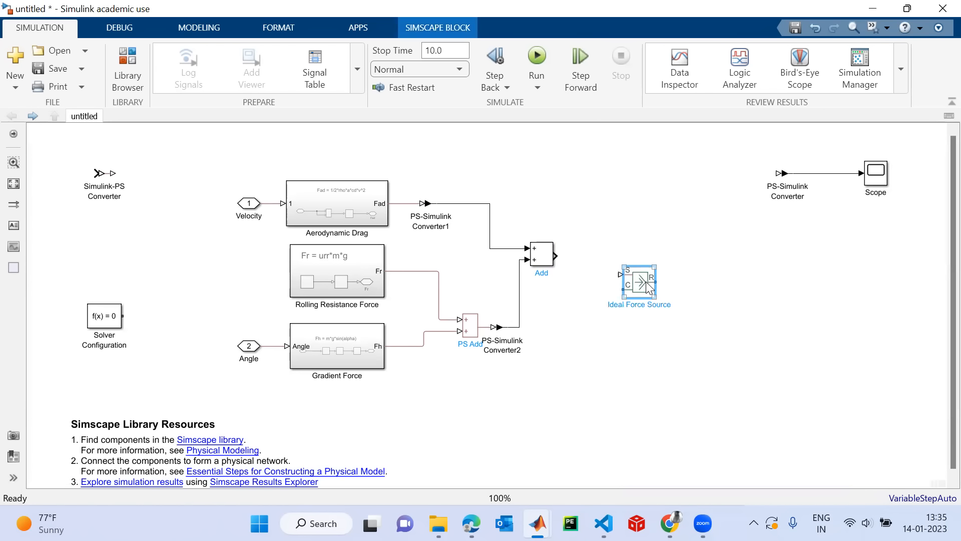
drag(648, 286, 690, 269)
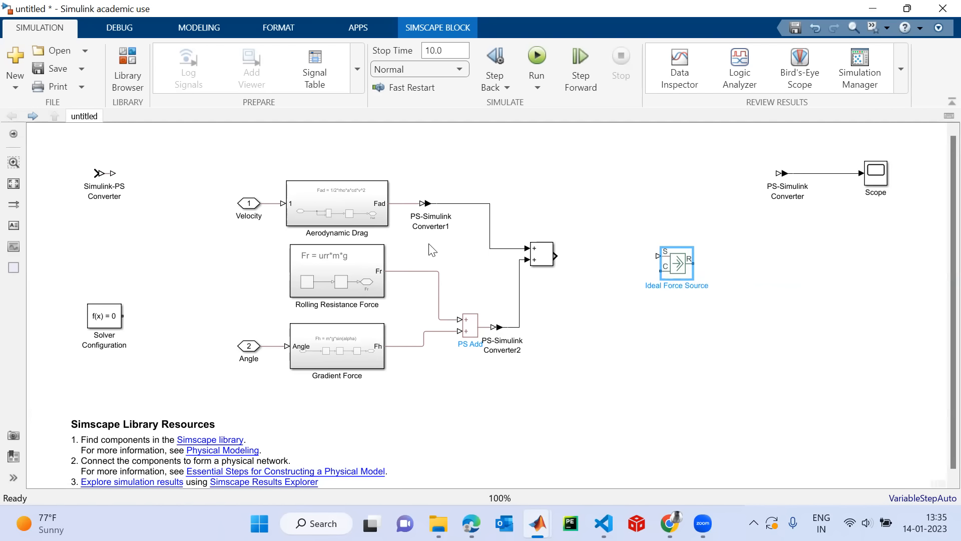
Connect the Add output to the Ideal Force Source's S port through a copied Simulink-PS Converter, and bring the source closer.
click(107, 175)
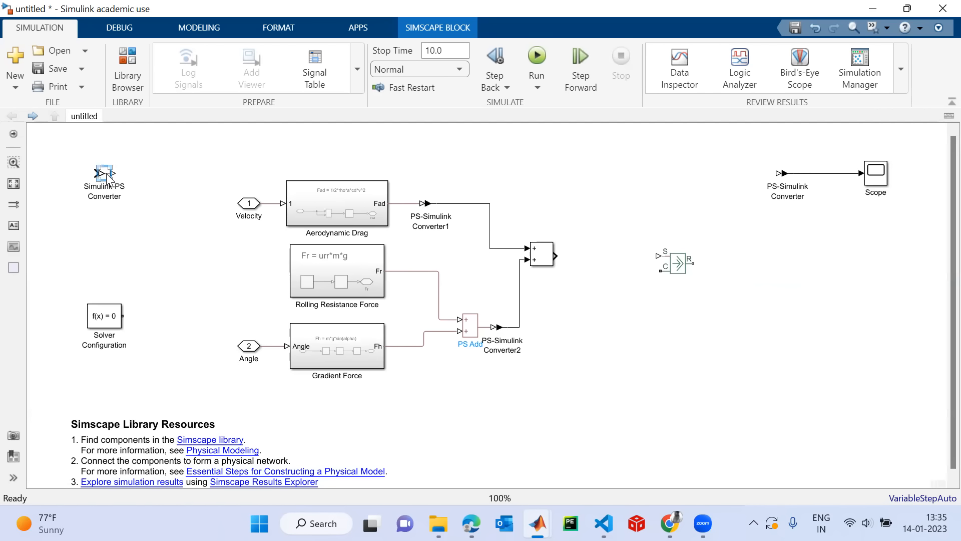
drag(106, 175, 592, 256)
click(576, 257)
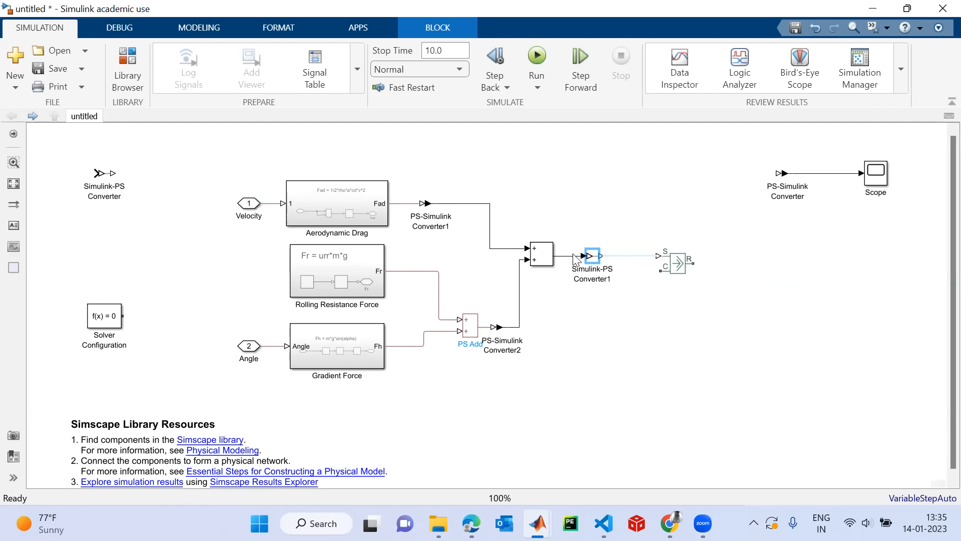
click(671, 277)
click(676, 270)
drag(676, 268, 645, 268)
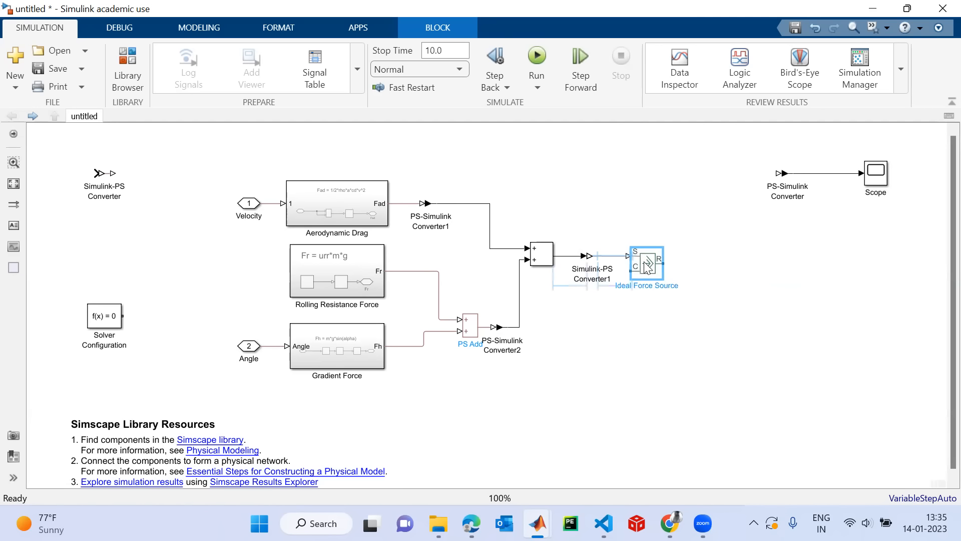
Shift the Scope and its PS-Simulink Converter farther right, keeping them on the same line.
click(646, 365)
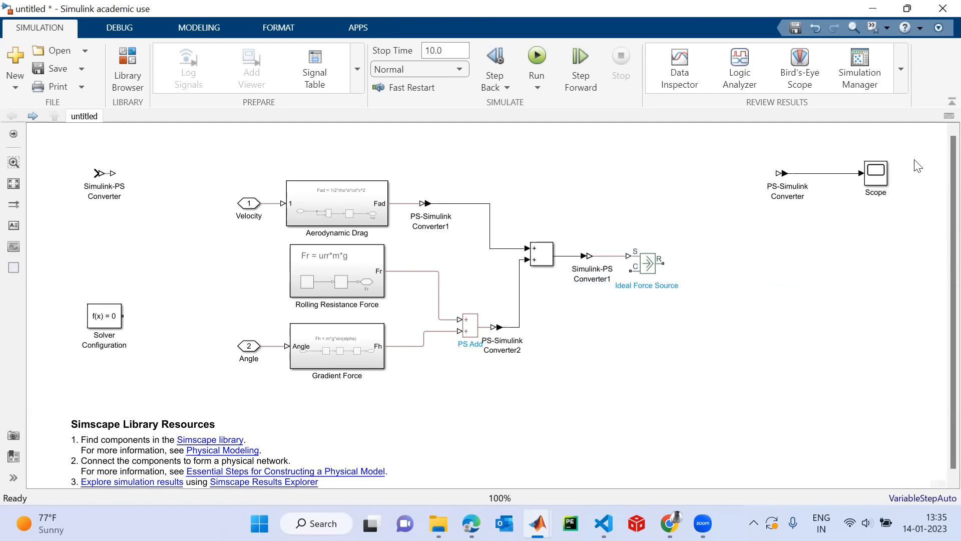
drag(880, 178, 928, 178)
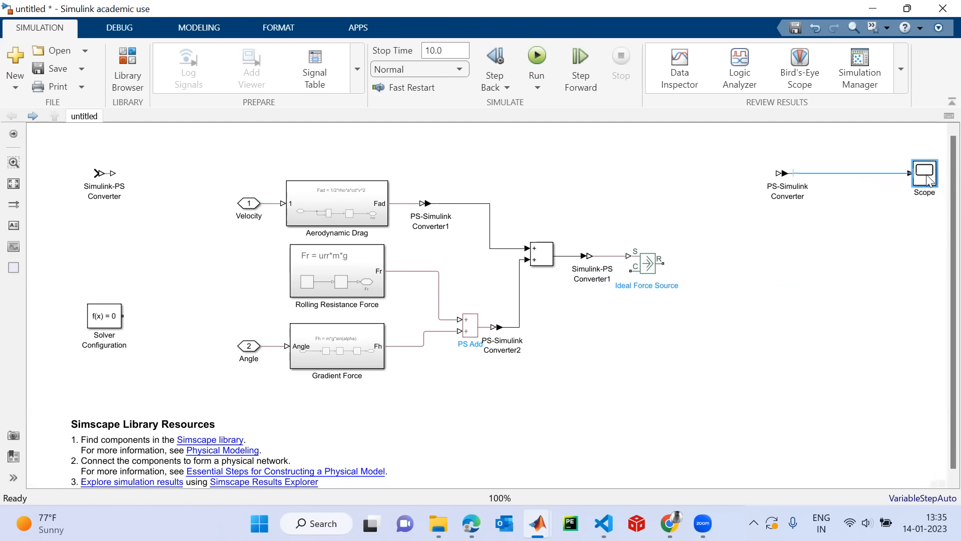
drag(787, 170, 847, 170)
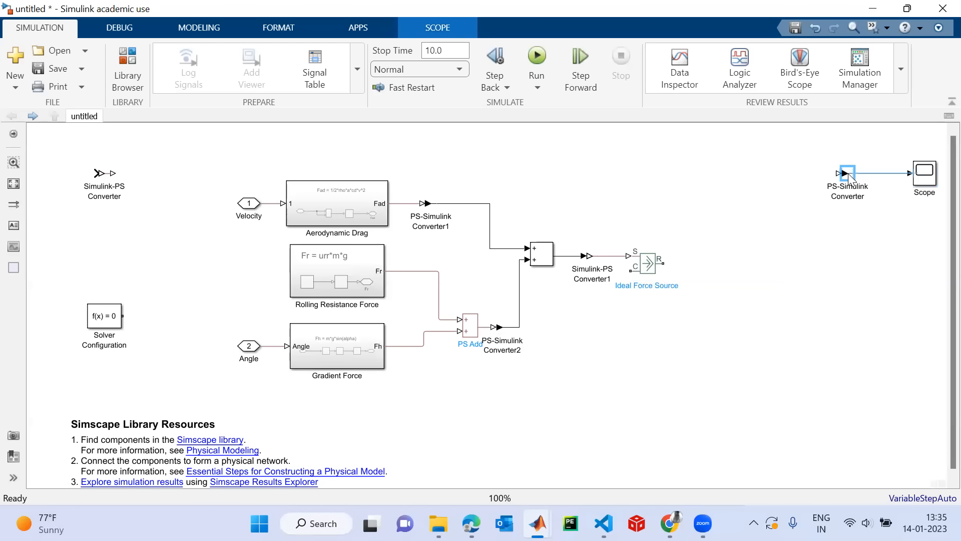
double_click(546, 160)
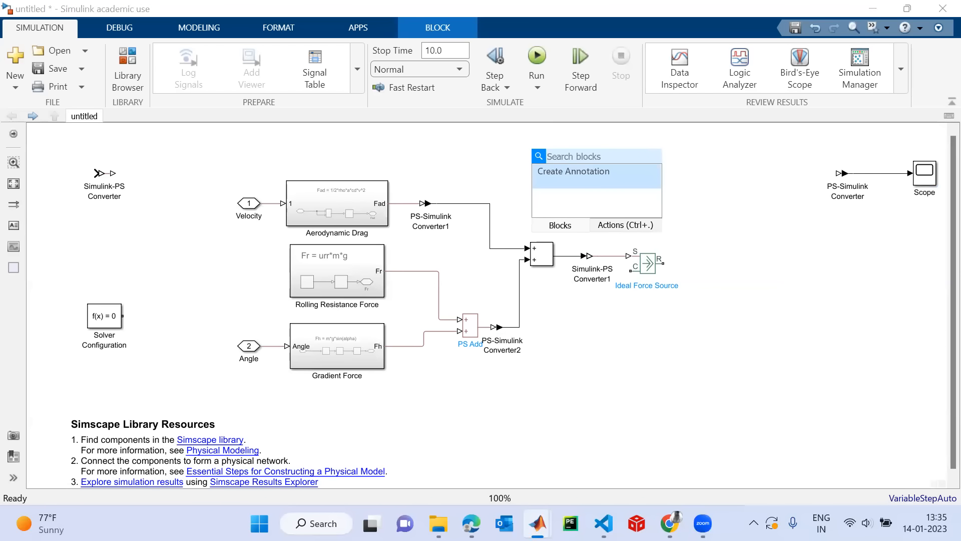
text(idea)
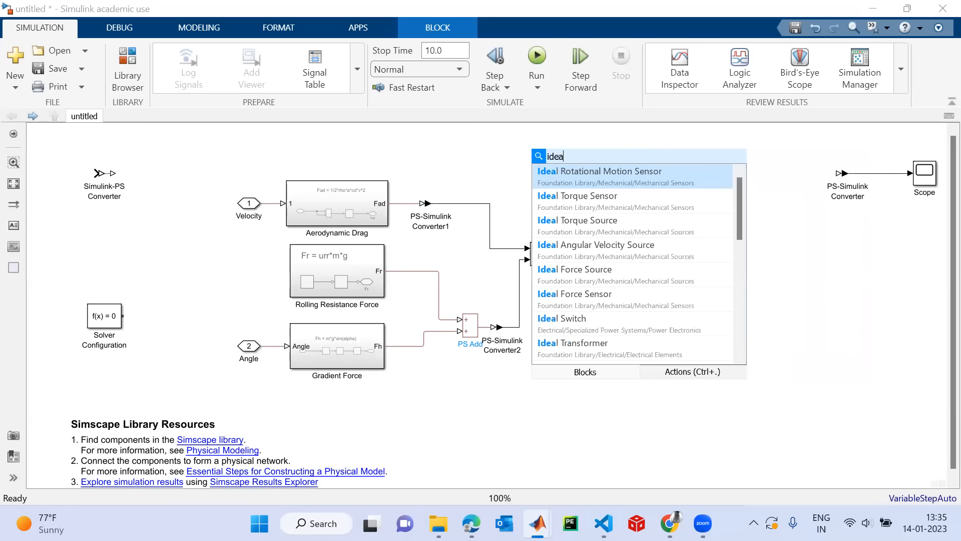
click(611, 169)
click(542, 168)
key(Delete)
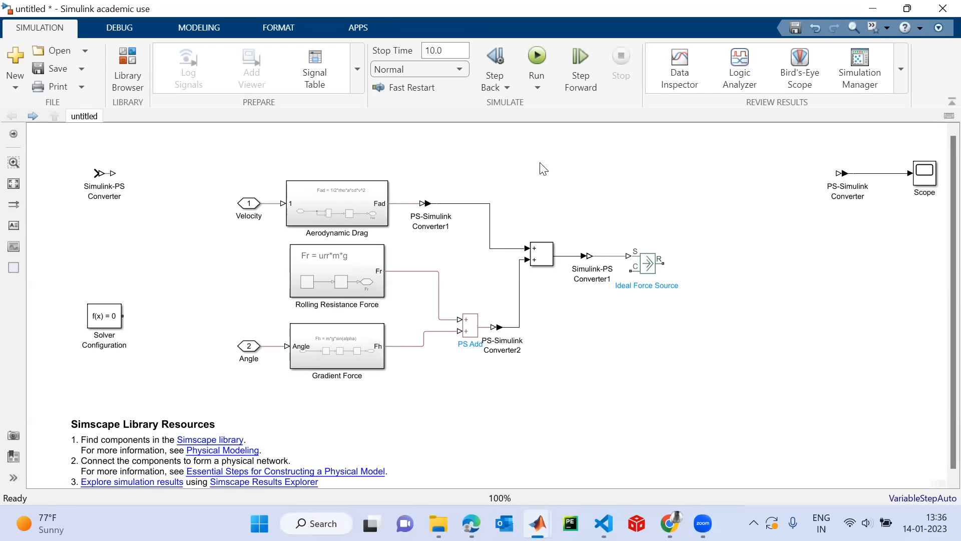
double_click(564, 183)
text(mot)
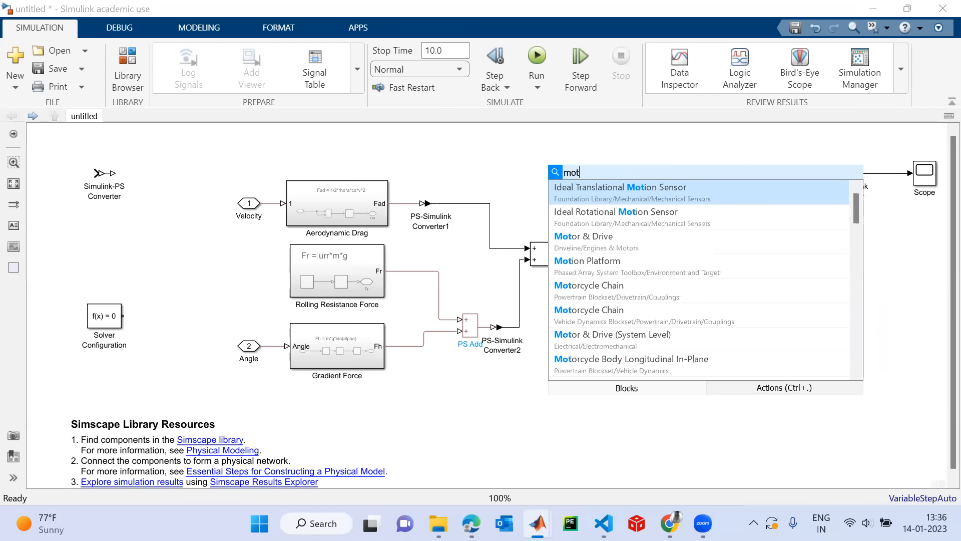
text(ion)
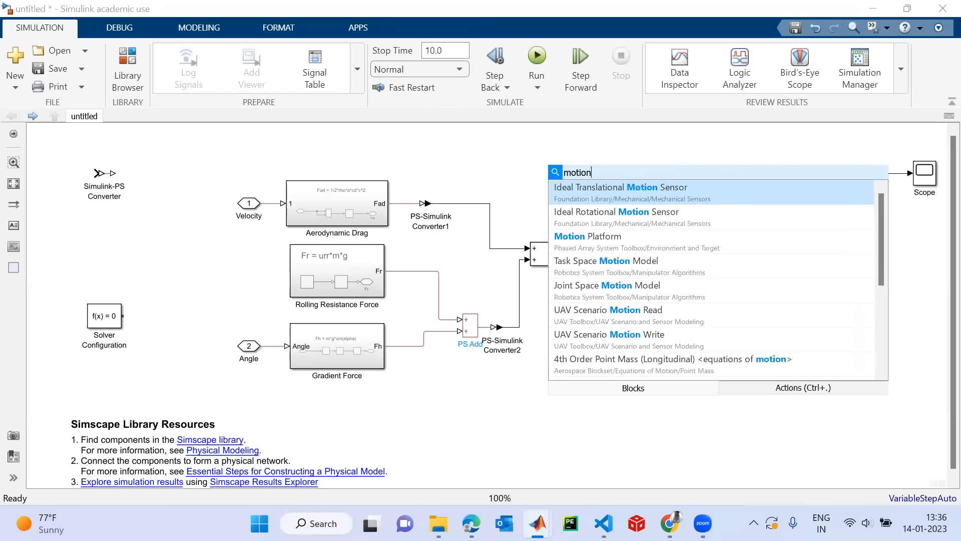
click(605, 221)
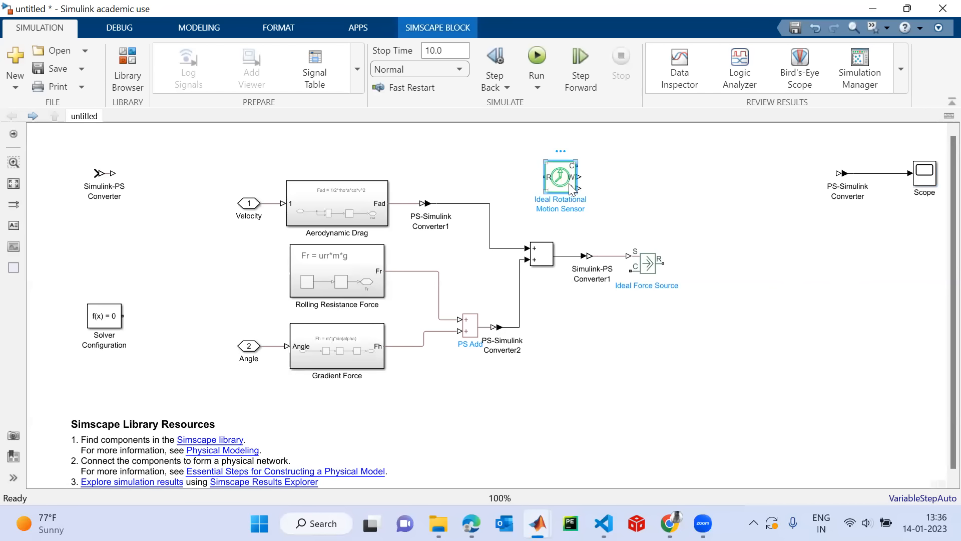
key(Delete)
Add an Ideal Translational Motion Sensor above the Add block.
double_click(563, 178)
text(tra)
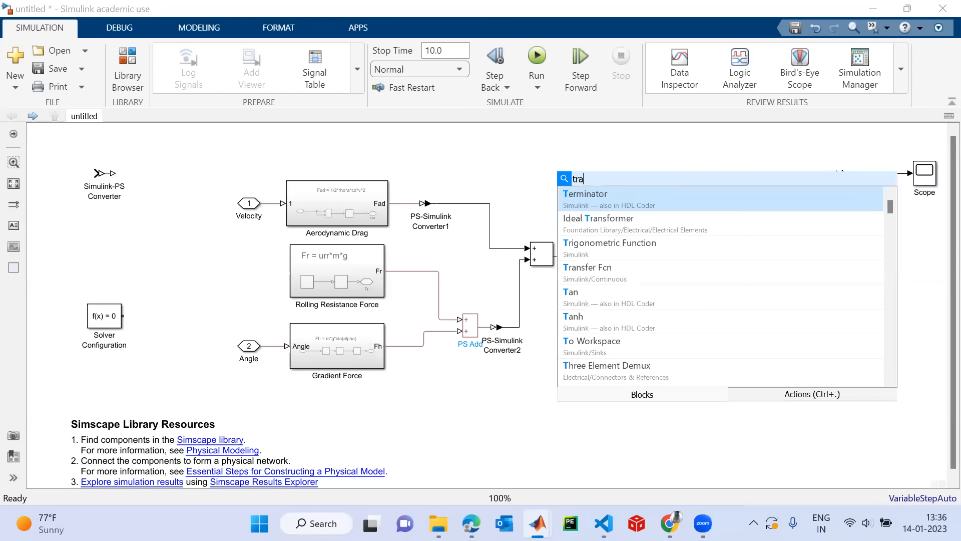
key(BackSpace)
key(BackSpace)
key(BackSpace)
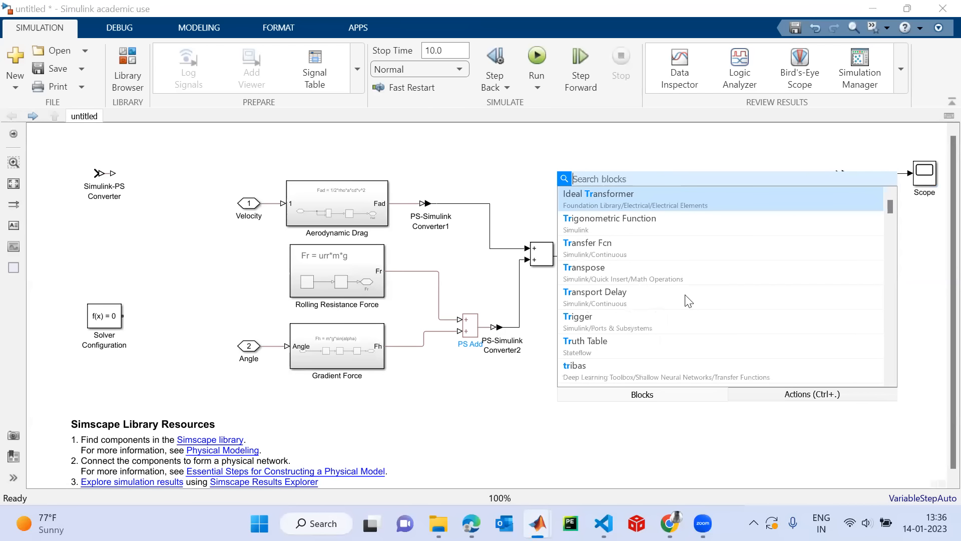
text(idea)
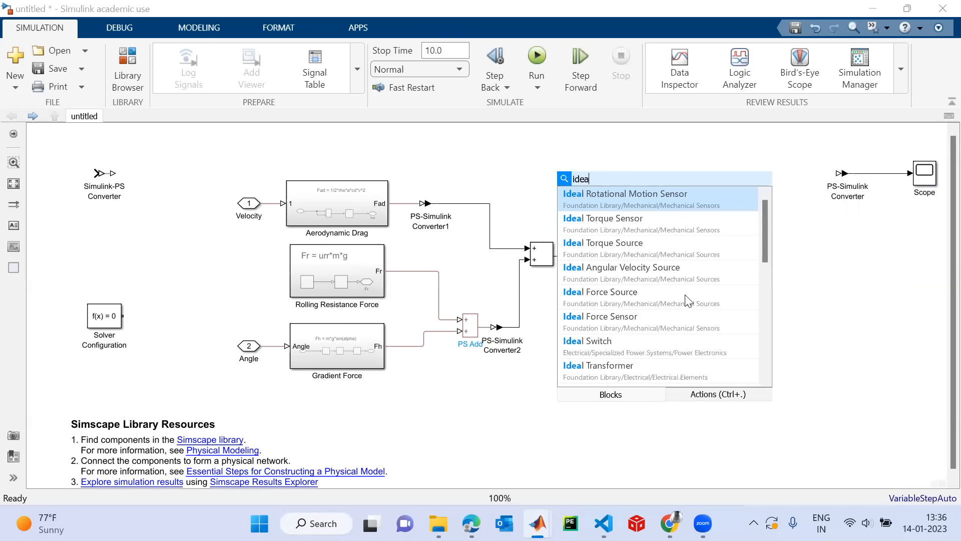
key(BackSpace)
key(BackSpace)
key(BackSpace)
key(BackSpace)
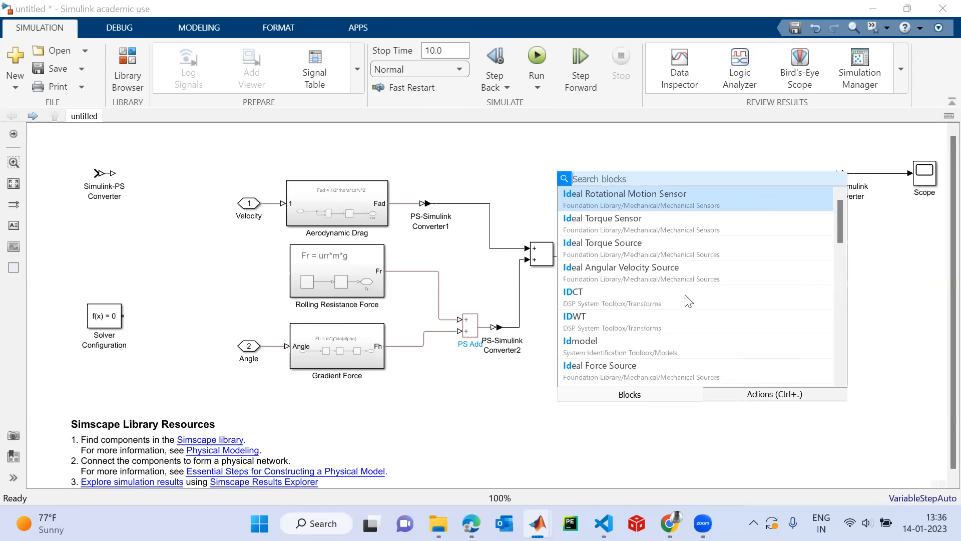
text(motion)
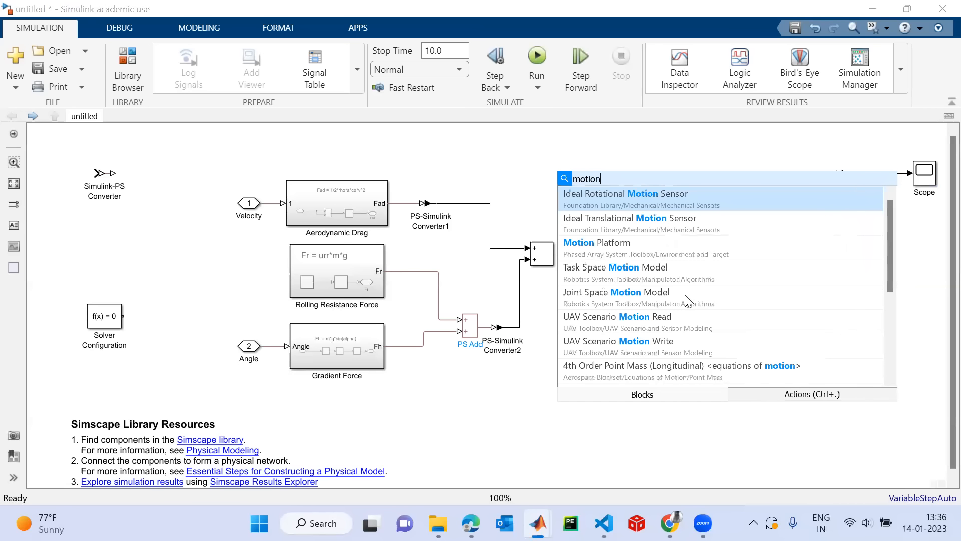
click(585, 225)
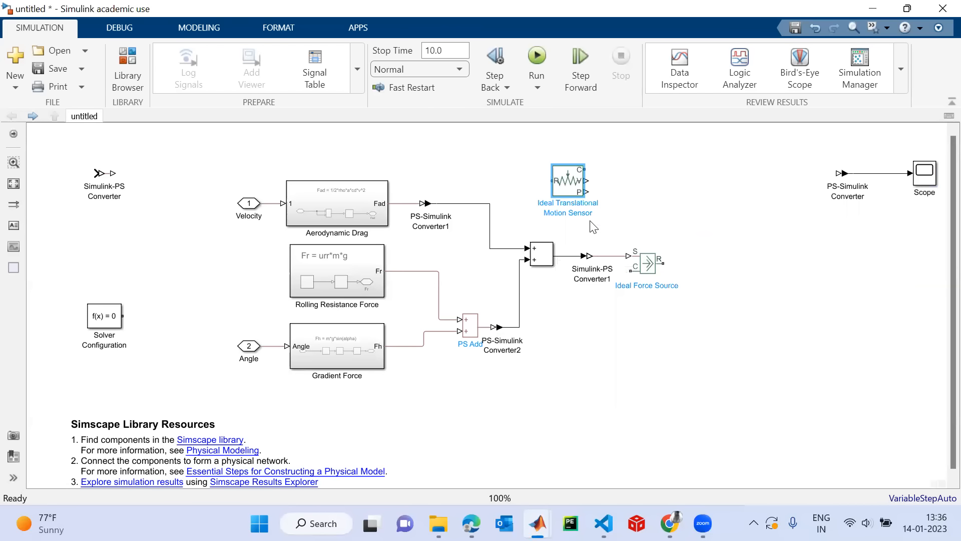
drag(576, 179, 579, 153)
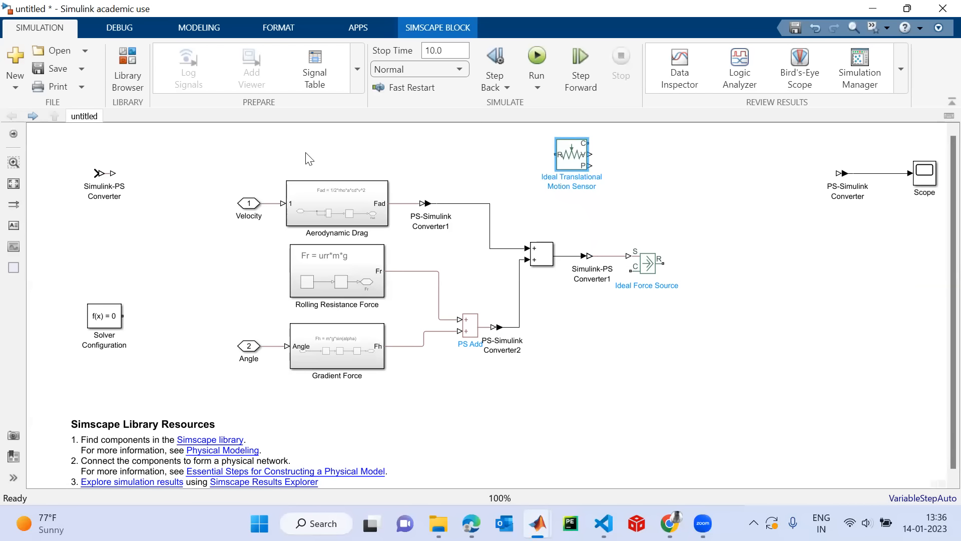
Read the description of the Ideal Translational Motion Sensor's ports in its block parameters.
click(249, 205)
click(558, 157)
double_click(576, 162)
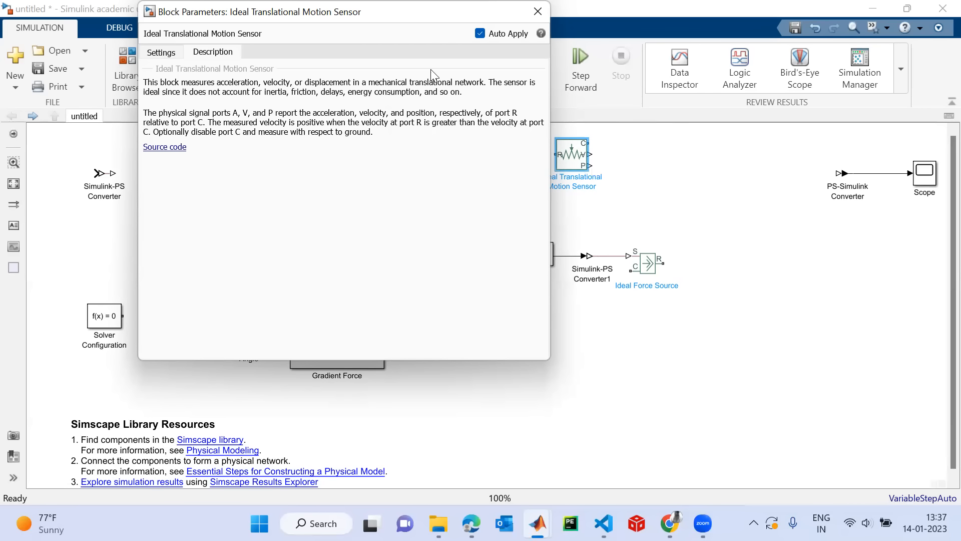
click(147, 15)
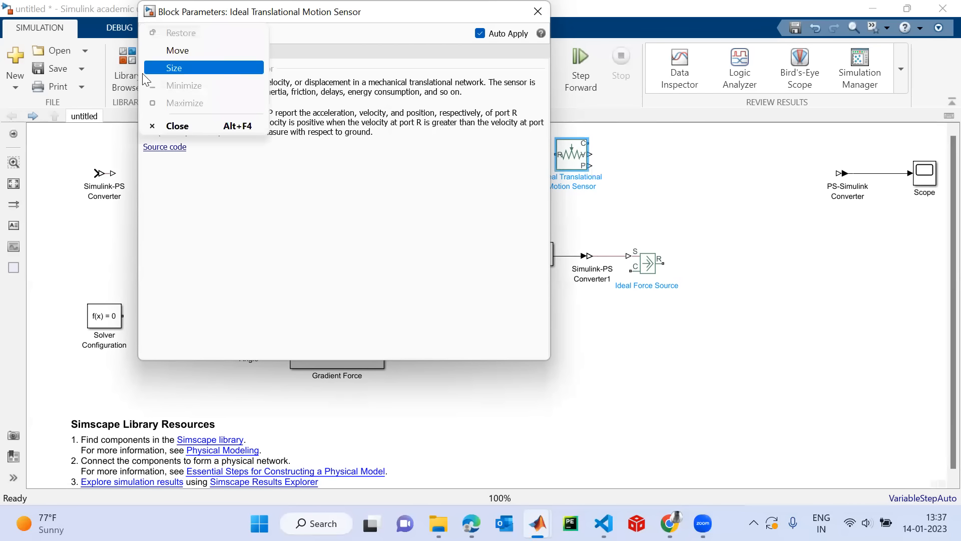
click(178, 125)
Copy the Velocity port above Aerodynamic Drag, connect it to the motion sensor's R port and name it R.
drag(250, 207, 250, 156)
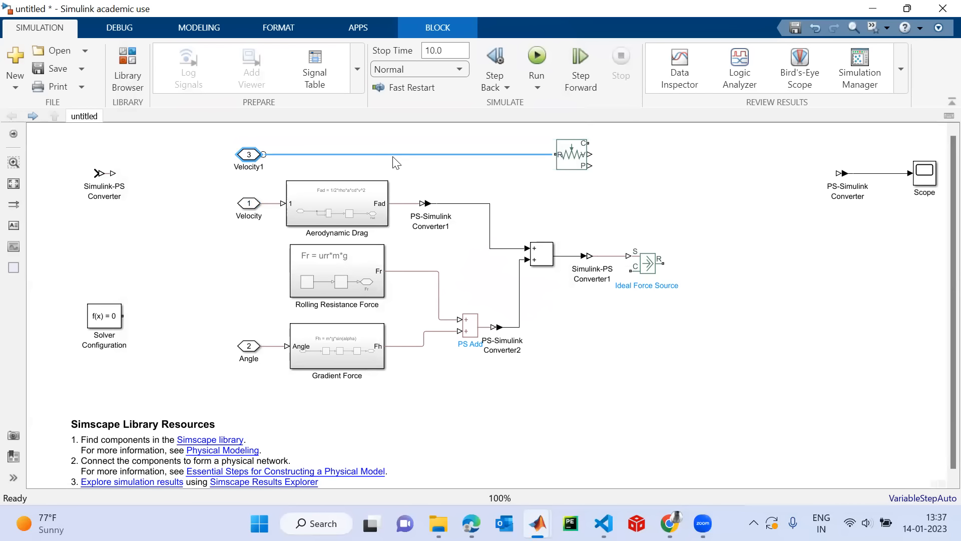
click(259, 168)
key(BackSpace)
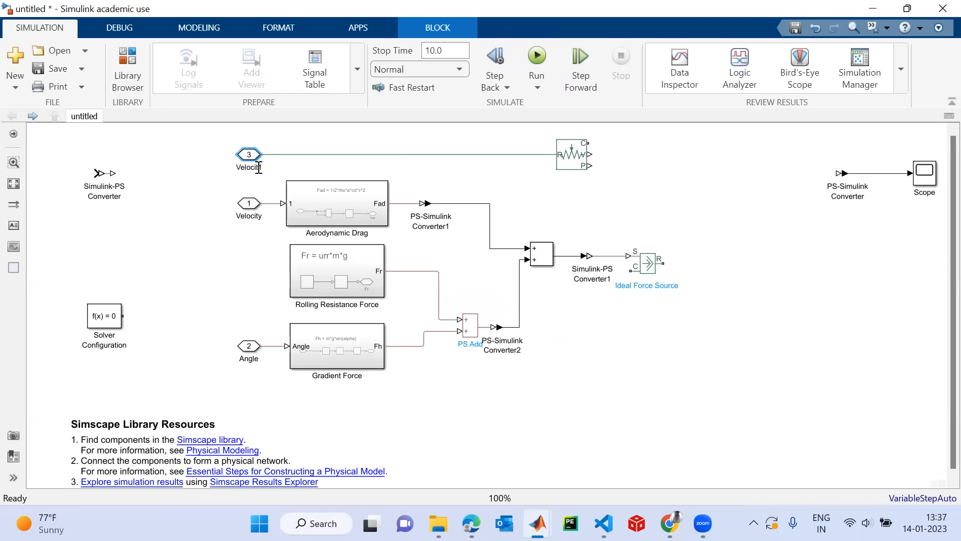
key(BackSpace)
key(BackSpace)
key(BackSpace)
key(BackSpace)
key(BackSpace)
key(BackSpace)
click(673, 183)
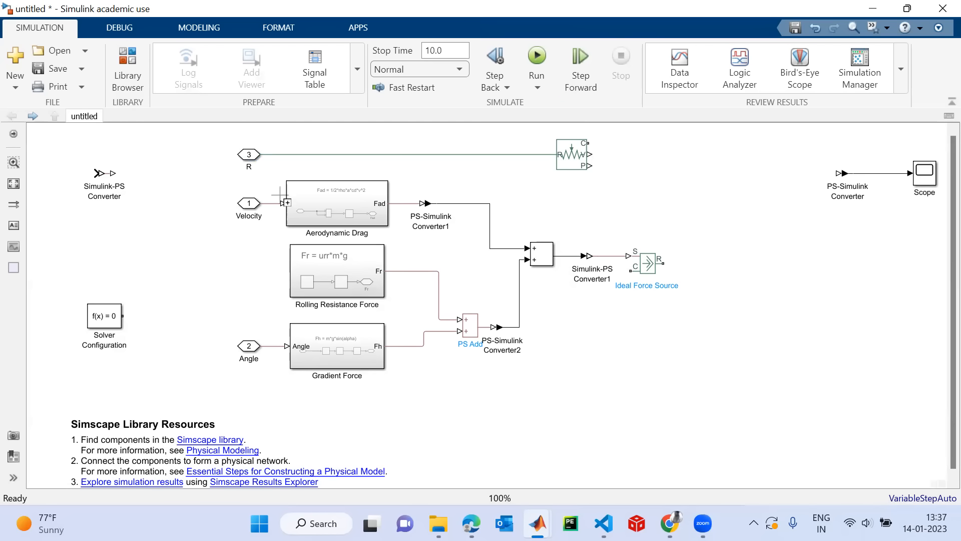
Delete the Velocity port feeding the Aerodynamic Drag subsystem.
click(248, 205)
key(Delete)
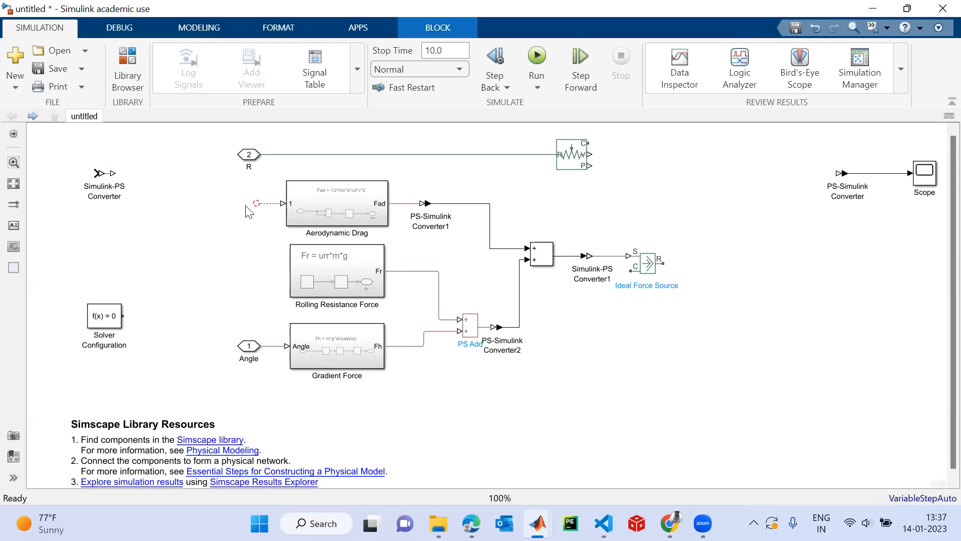
Connect the motion sensor's V port to the Aerodynamic Drag input and add a rotated Mechanical Translational Reference on its C port.
mouse_move(590, 155)
mouse_down()
mouse_move(622, 169)
mouse_move(300, 185)
mouse_move(254, 202)
mouse_up()
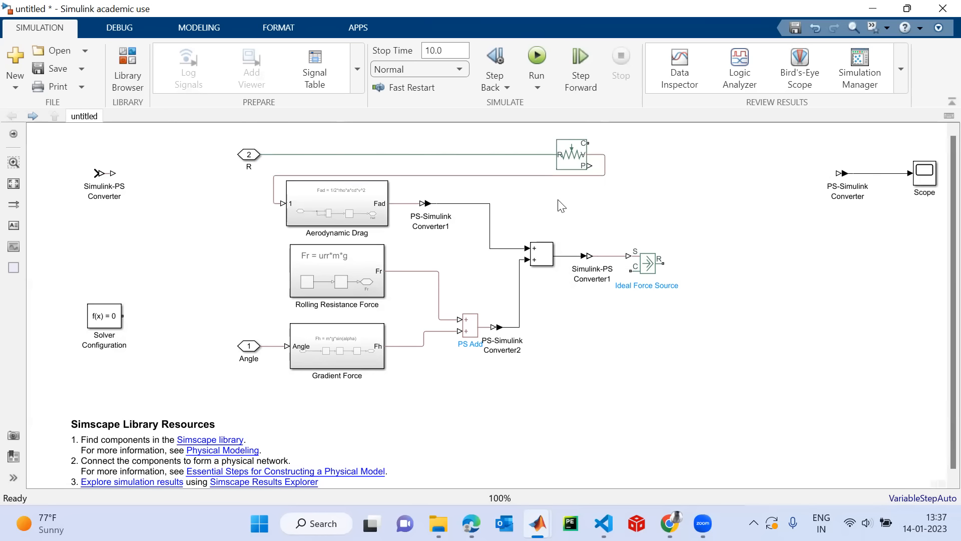
double_click(662, 164)
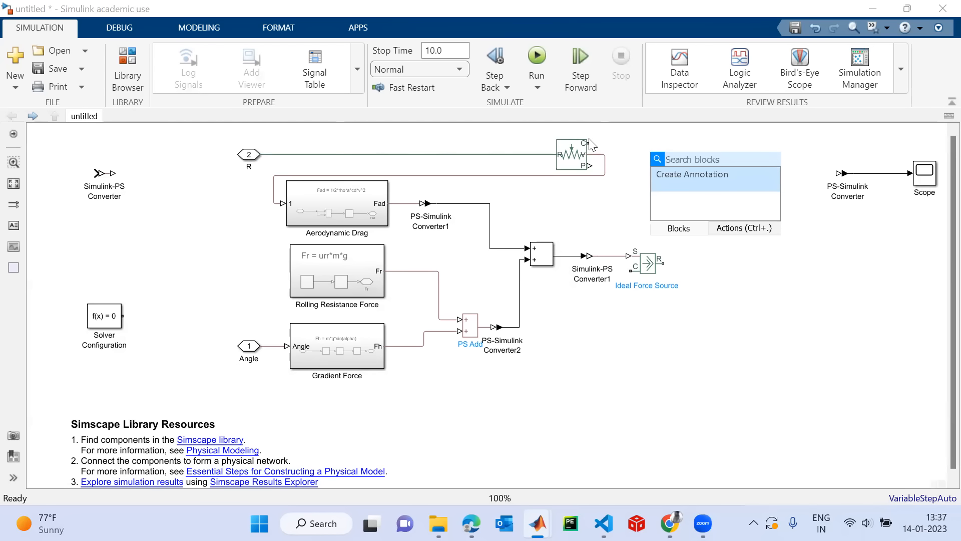
text(mecha)
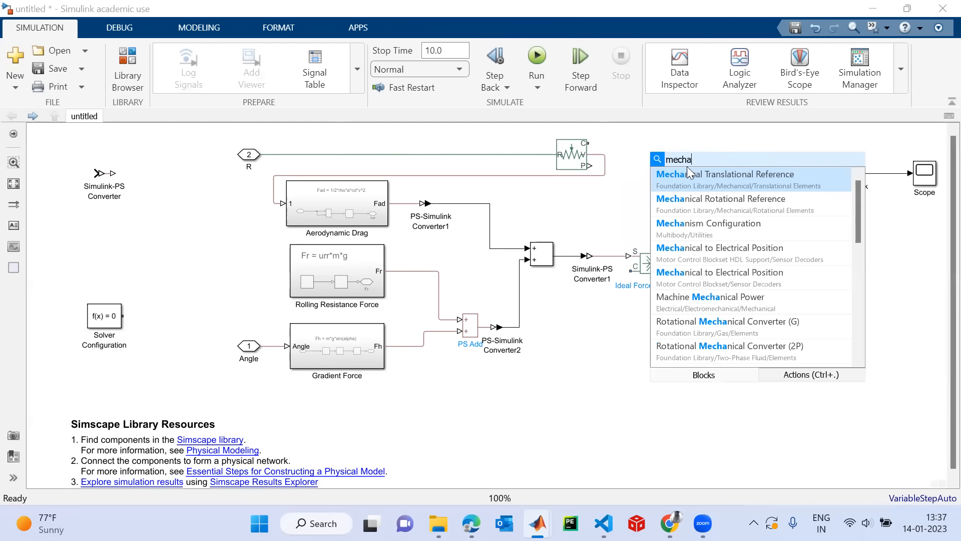
click(772, 177)
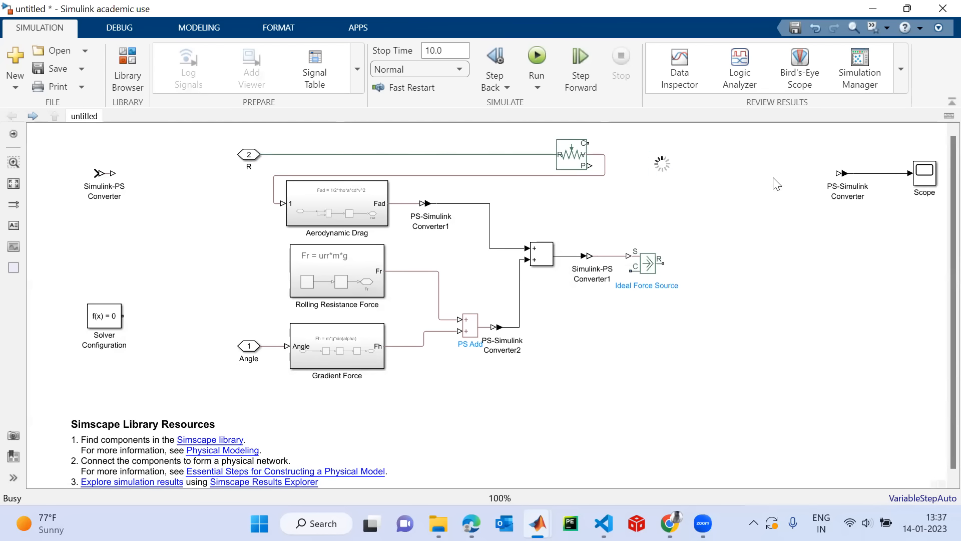
key(ctrl+r)
key(ctrl+r)
key(ctrl+r)
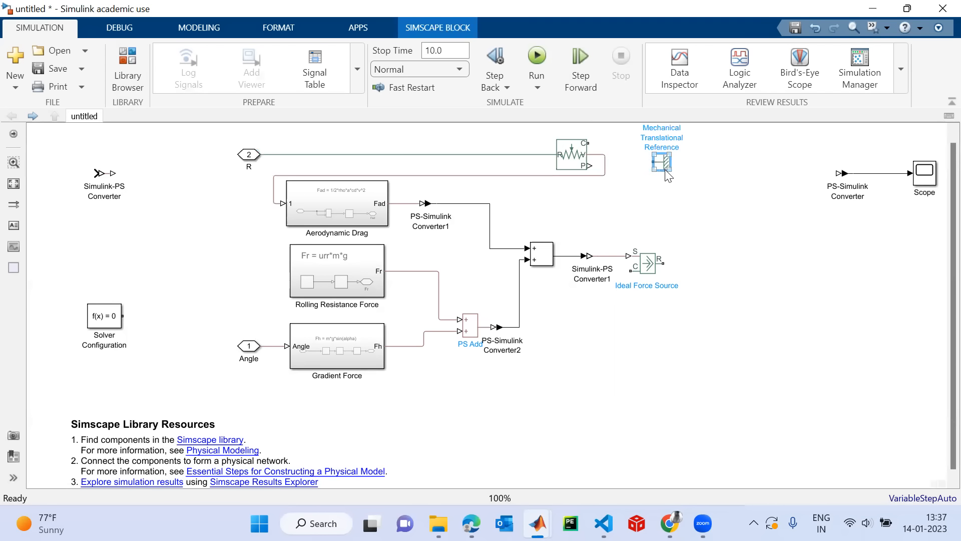
drag(663, 159, 656, 138)
click(624, 144)
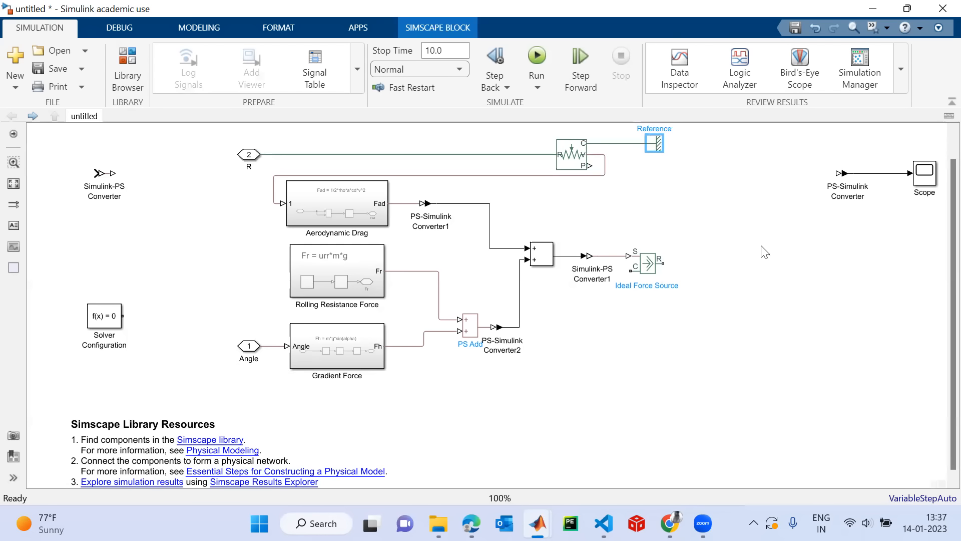
Copy the PS-Simulink Converter twice beside the motion sensor and connect the copies to its V and P outputs.
mouse_move(921, 171)
mouse_down()
mouse_move(868, 156)
mouse_move(914, 171)
mouse_up()
drag(835, 156, 873, 200)
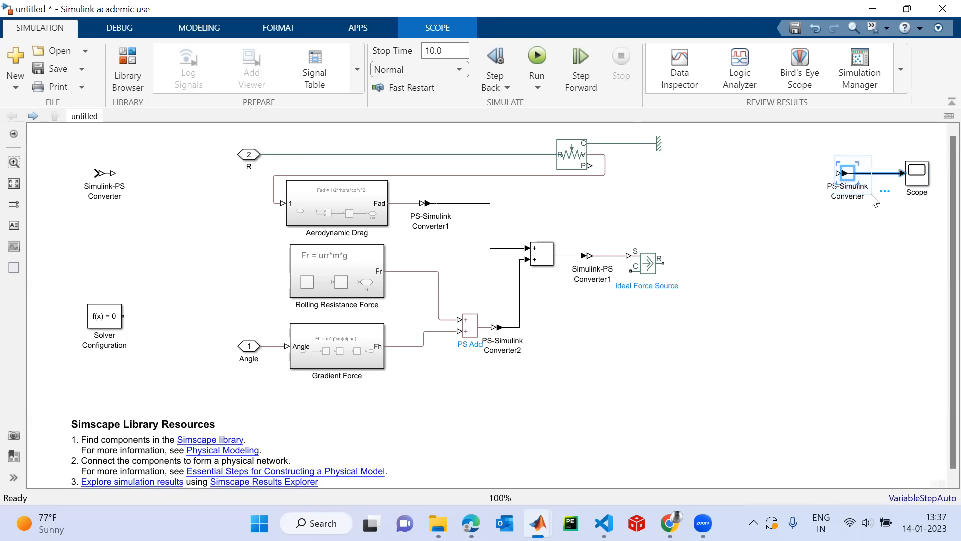
click(857, 256)
drag(833, 155, 855, 197)
drag(799, 161, 594, 169)
drag(695, 154, 604, 157)
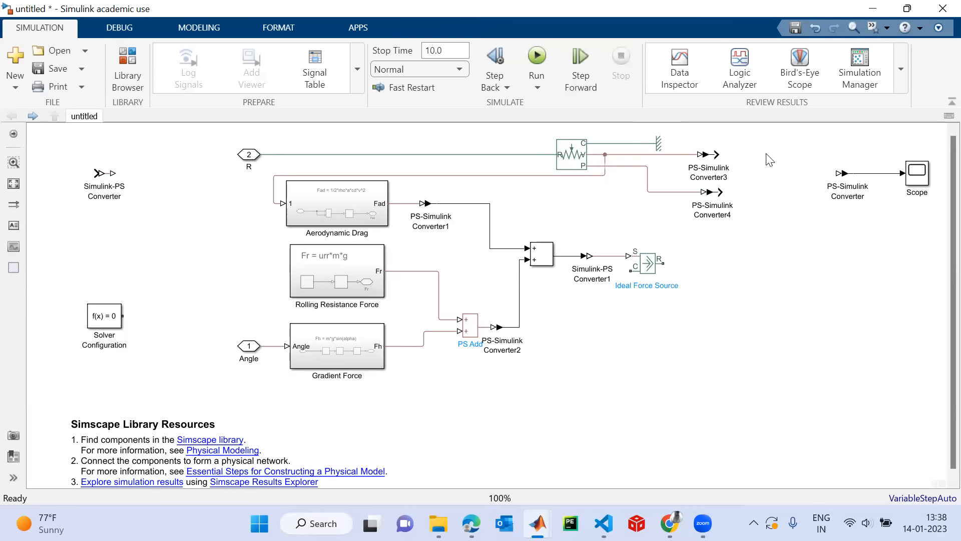
Copy the Mechanical Translational Reference below the Ideal Force Source, rotate it to face down and connect it to the source's C port.
click(651, 270)
click(659, 143)
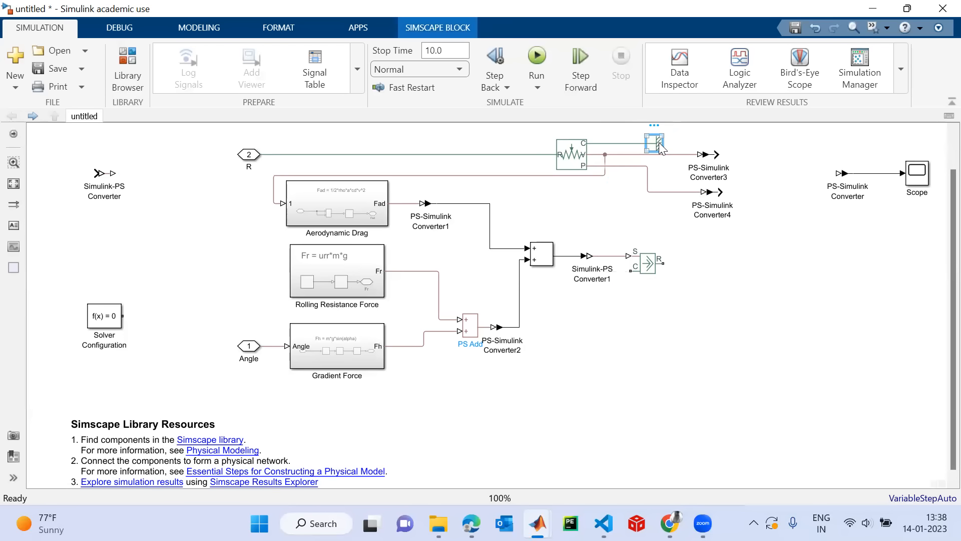
ctrl+drag(660, 145, 629, 373)
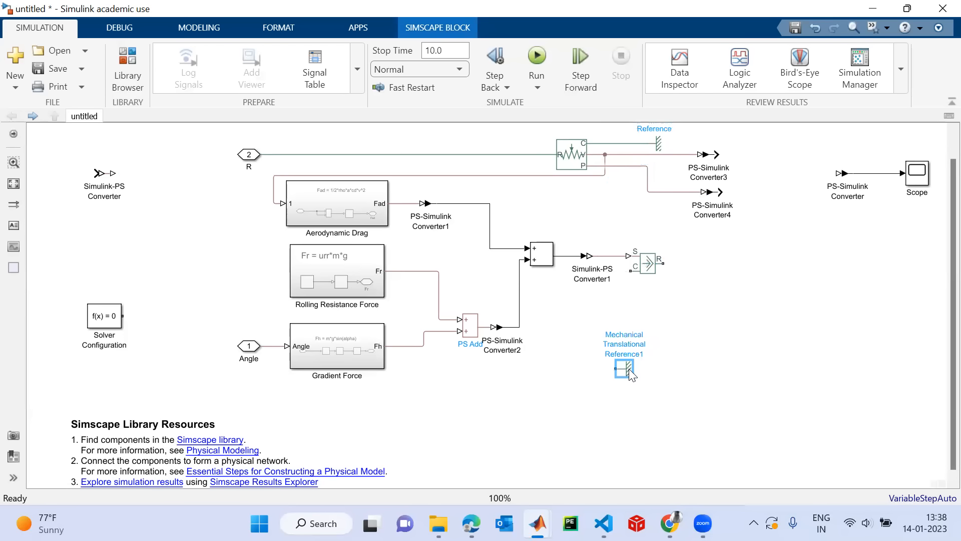
key(ctrl+r)
key(ctrl+r)
key(ctrl+r)
key(ctrl+r)
key(ctrl+r)
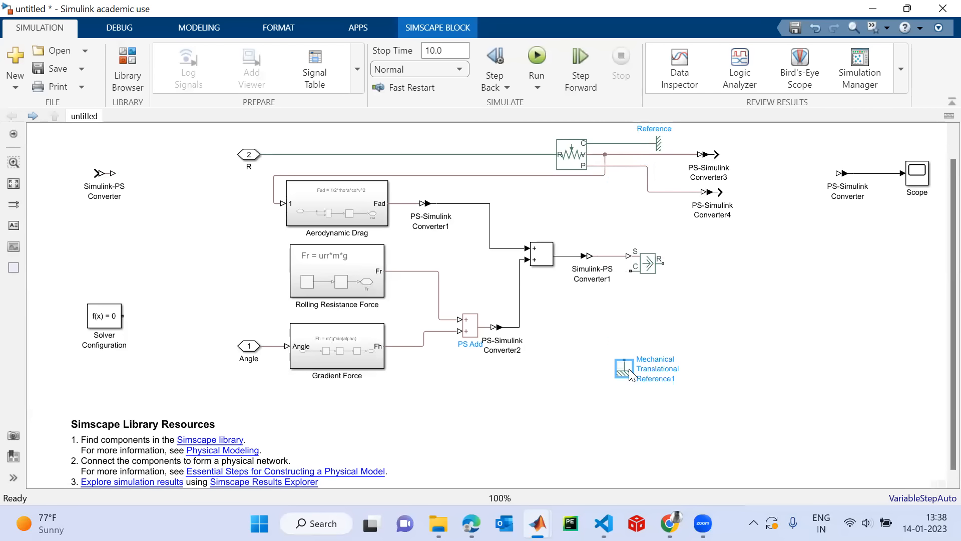
drag(622, 356, 630, 271)
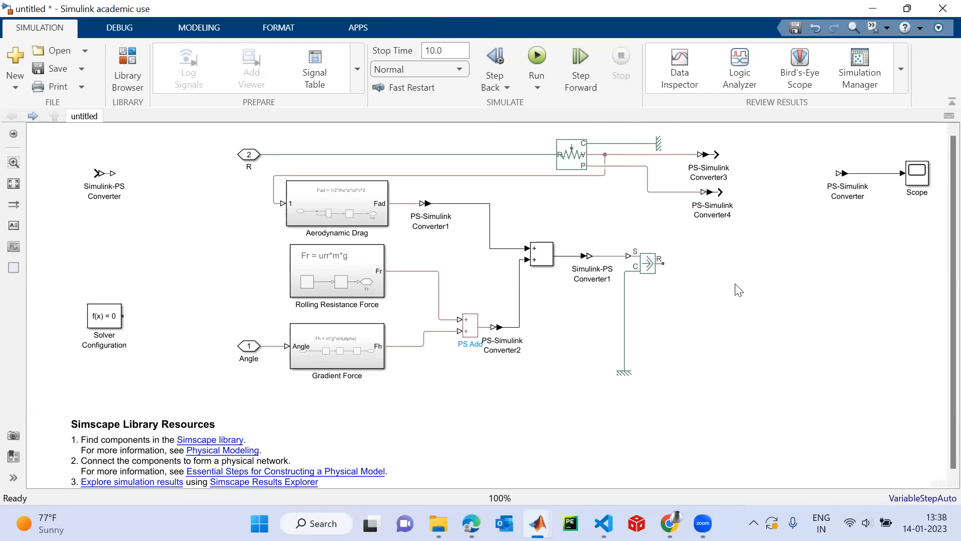
Shift the motion sensor group right and the force source with its reference left, and align port R with the sensor.
click(551, 146)
drag(544, 138, 722, 206)
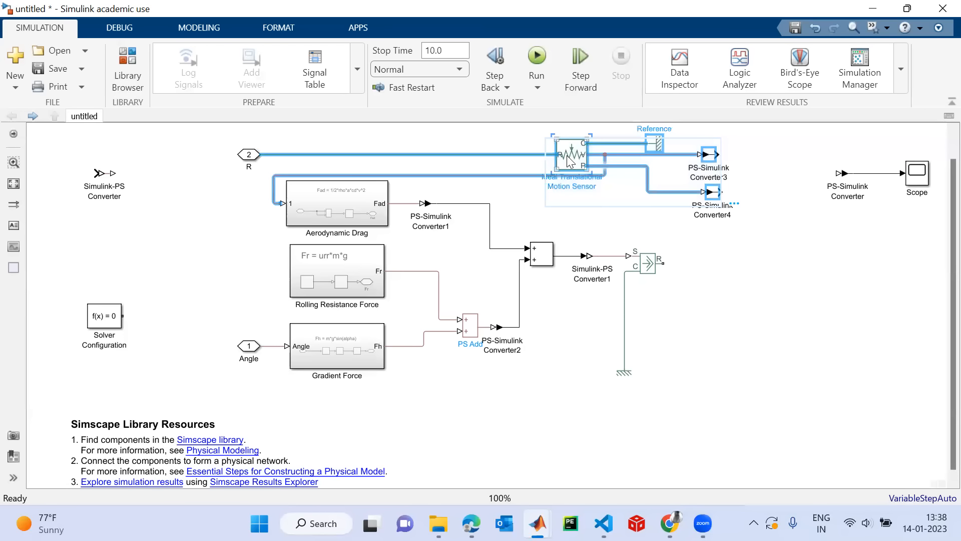
drag(567, 156, 636, 155)
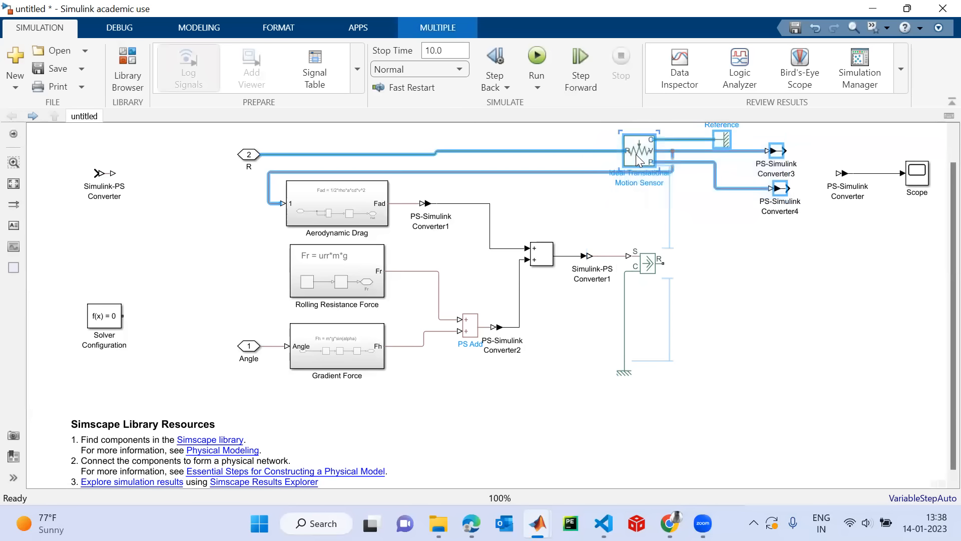
drag(586, 256, 578, 257)
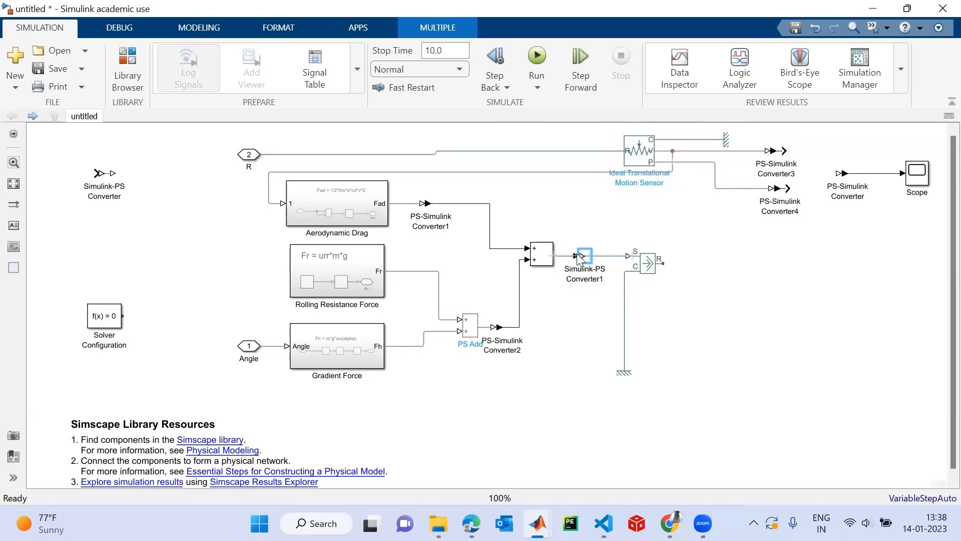
drag(648, 264, 618, 261)
drag(624, 372, 569, 360)
click(727, 324)
click(250, 155)
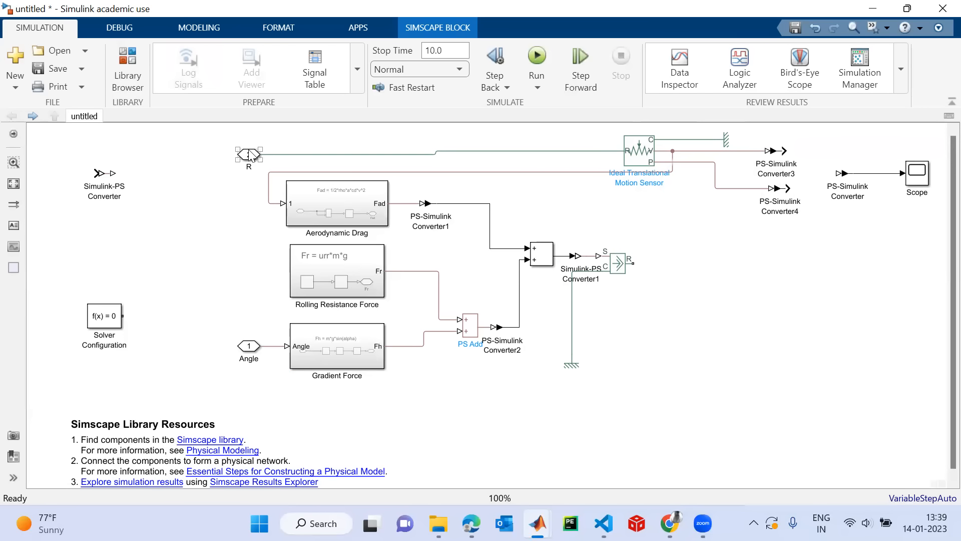
drag(250, 158, 251, 153)
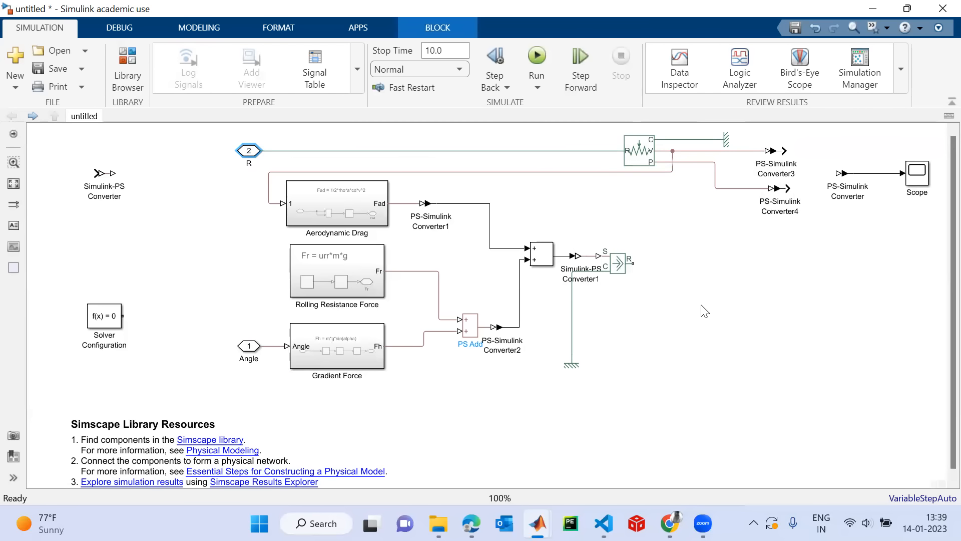
Add a Mass block below the force source and connect it to the R line and the Ideal Force Source's R port.
double_click(694, 318)
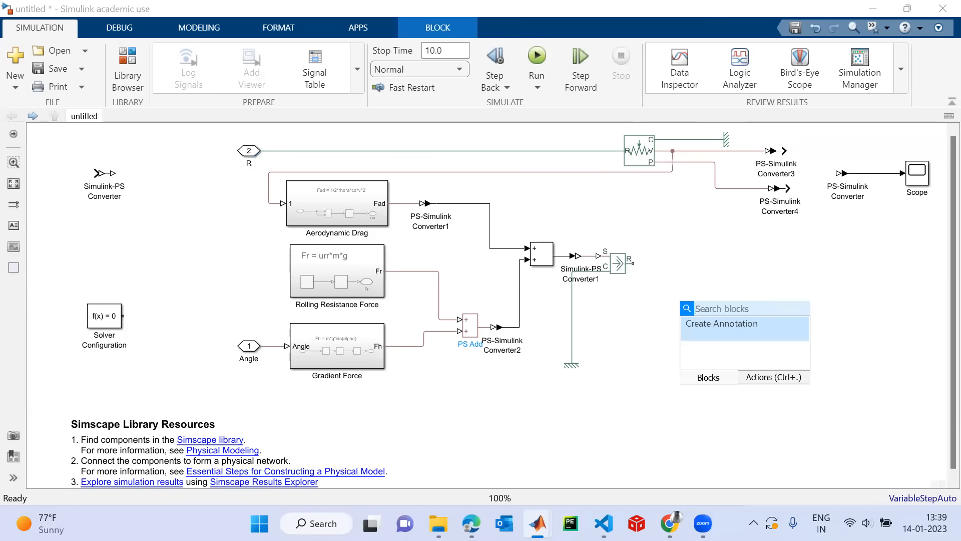
text(mass)
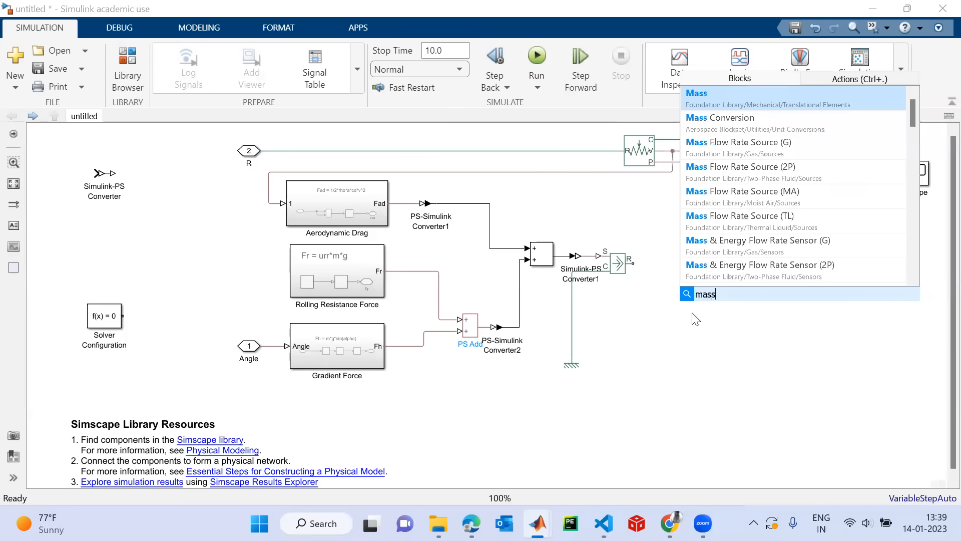
click(729, 105)
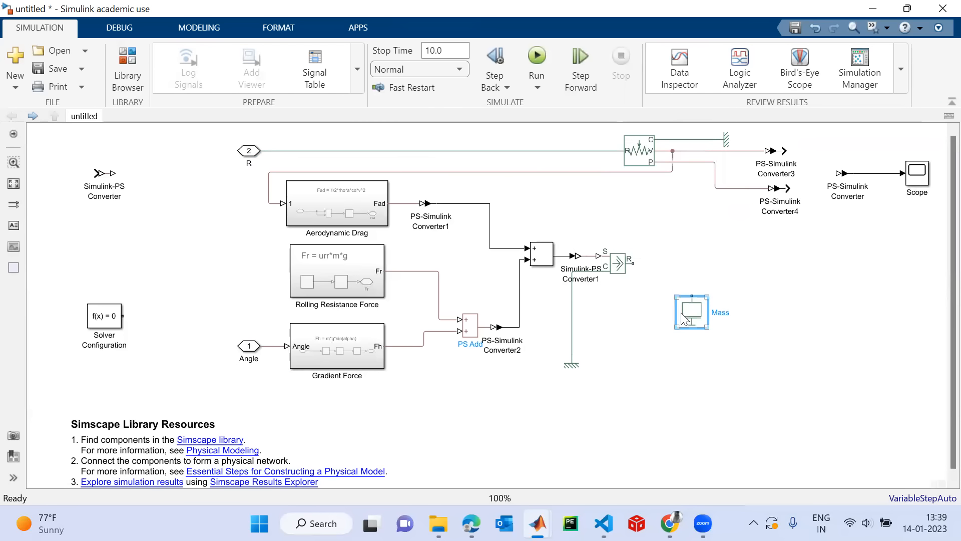
mouse_move(683, 318)
mouse_down()
mouse_move(653, 367)
mouse_move(661, 342)
mouse_move(617, 172)
mouse_move(603, 151)
mouse_up()
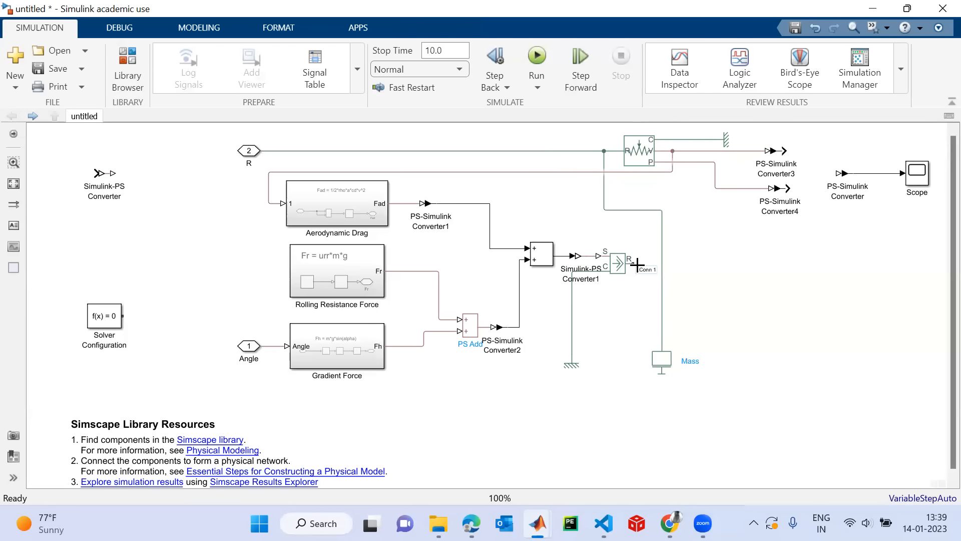
drag(635, 263, 662, 263)
Set the Mass block's mass to 1200 kg.
click(659, 371)
double_click(659, 372)
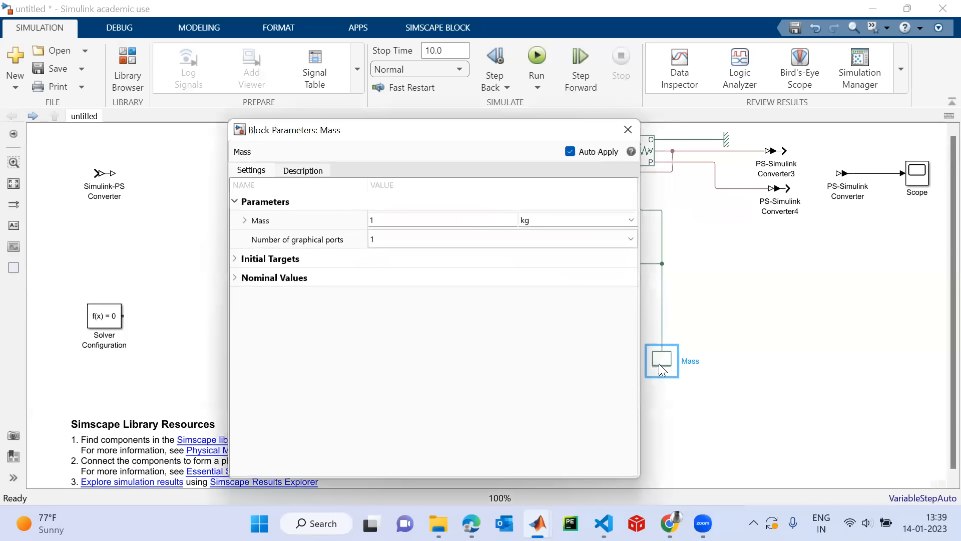
click(387, 222)
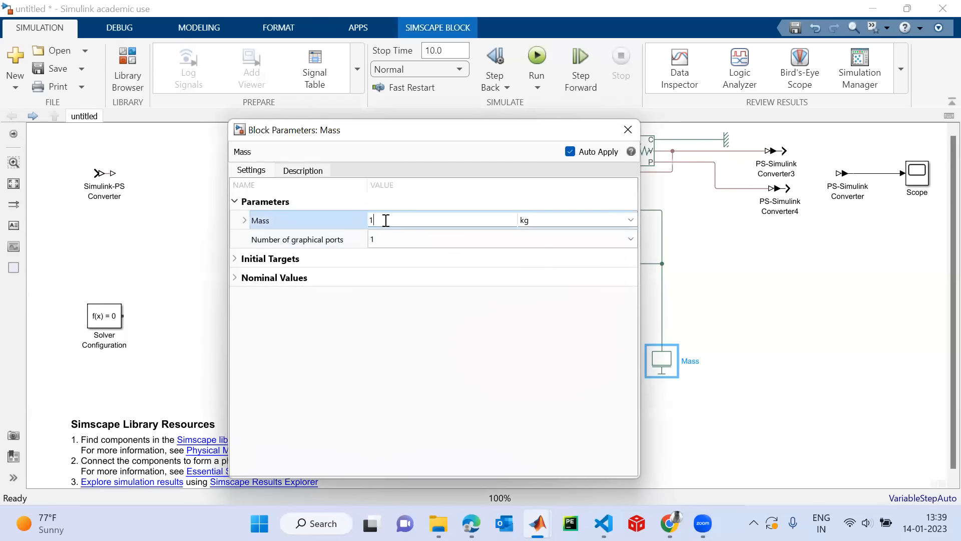
key(Return)
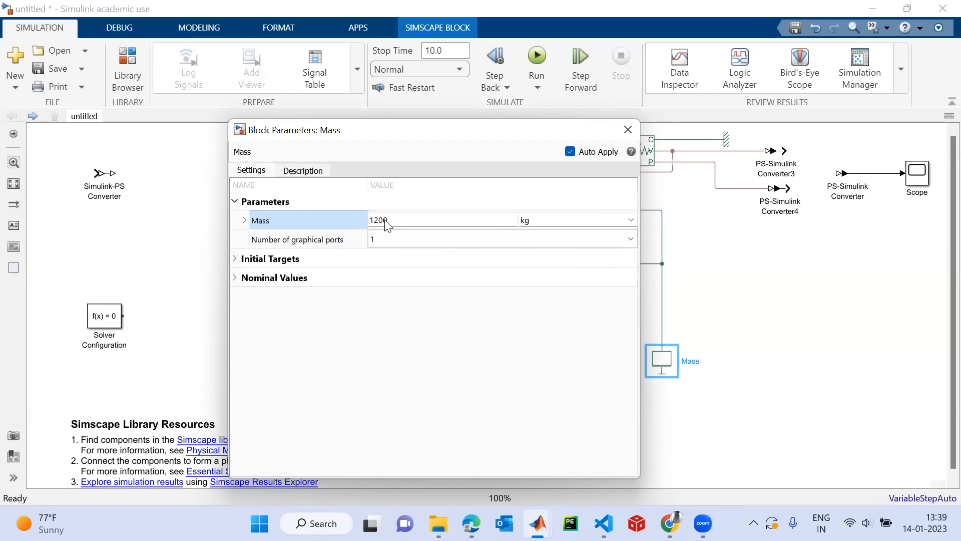
click(629, 126)
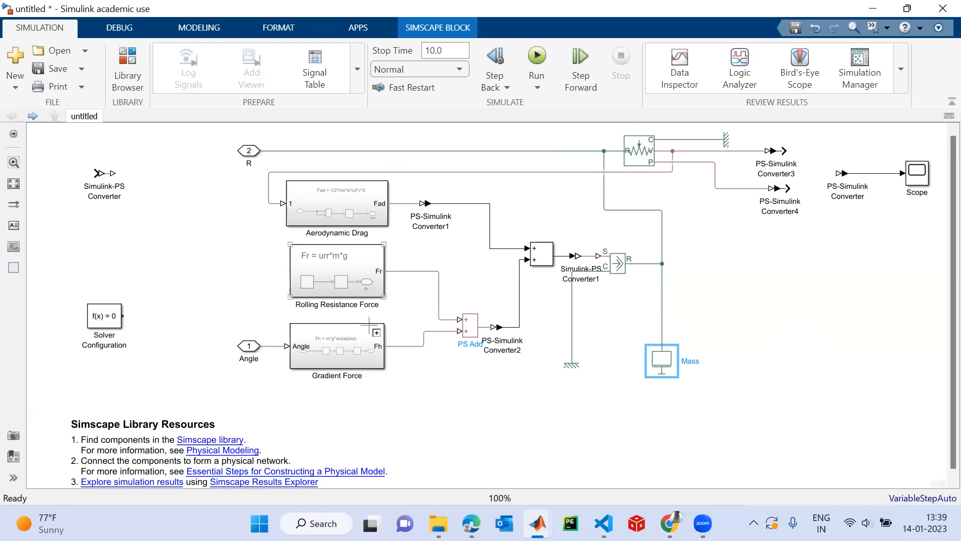
Move the Solver Configuration block beside Aerodynamic Drag and connect it to that subsystem's input line.
click(107, 322)
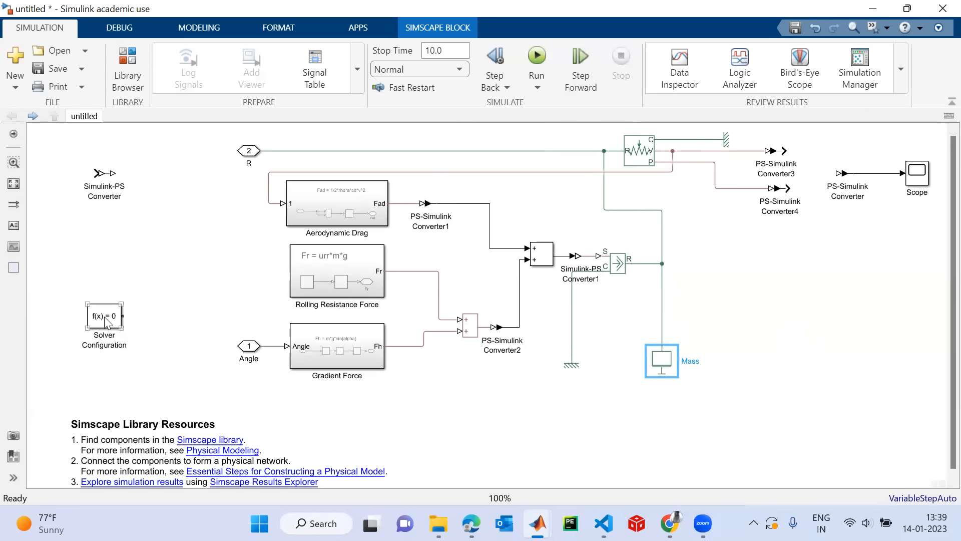
drag(106, 320, 208, 198)
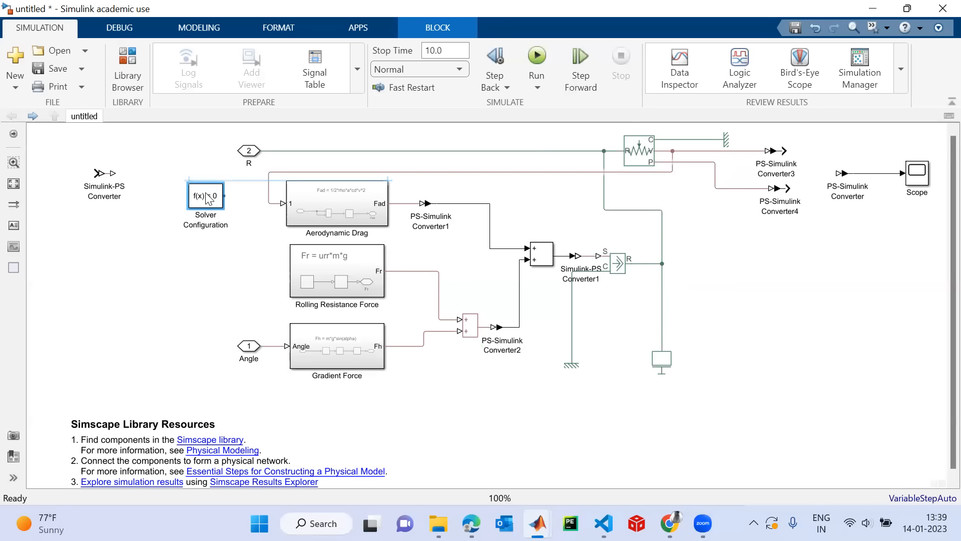
drag(207, 196, 207, 196)
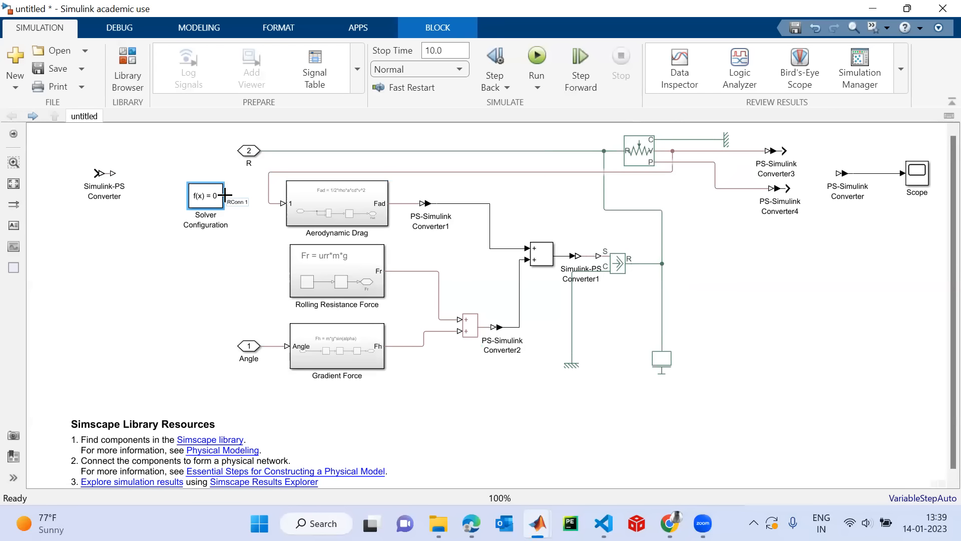
drag(225, 194, 268, 194)
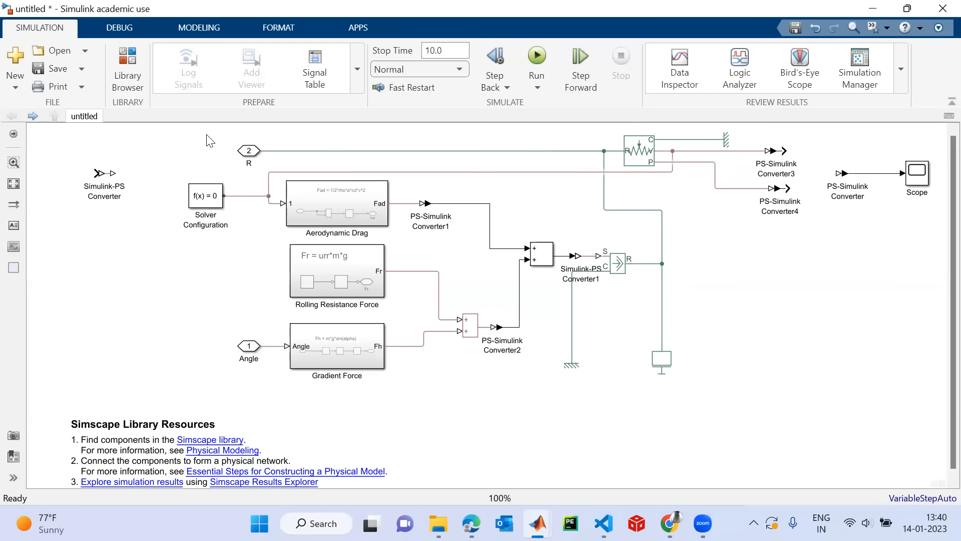
Group the whole vehicle resistance network into a subsystem and move the Angle and R ports next to its inputs.
drag(186, 133, 794, 405)
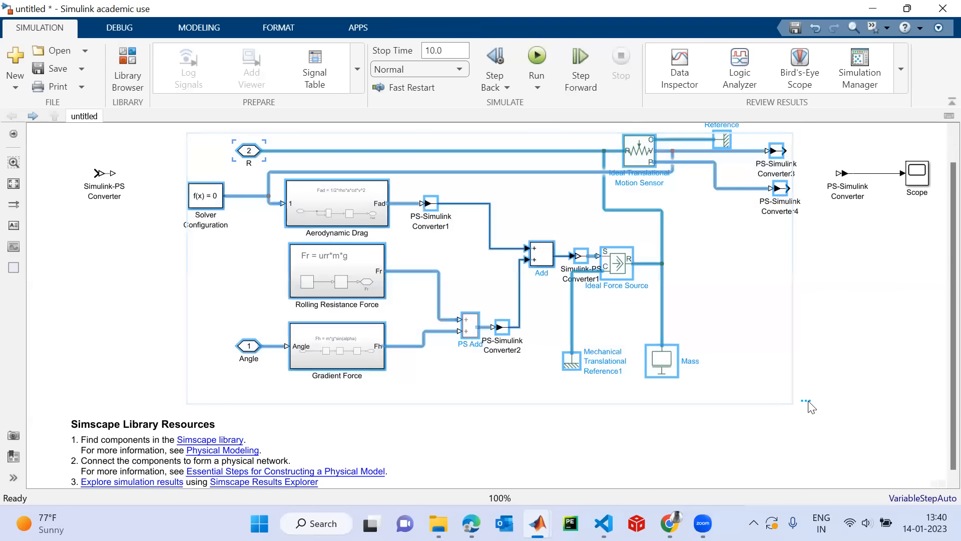
click(809, 395)
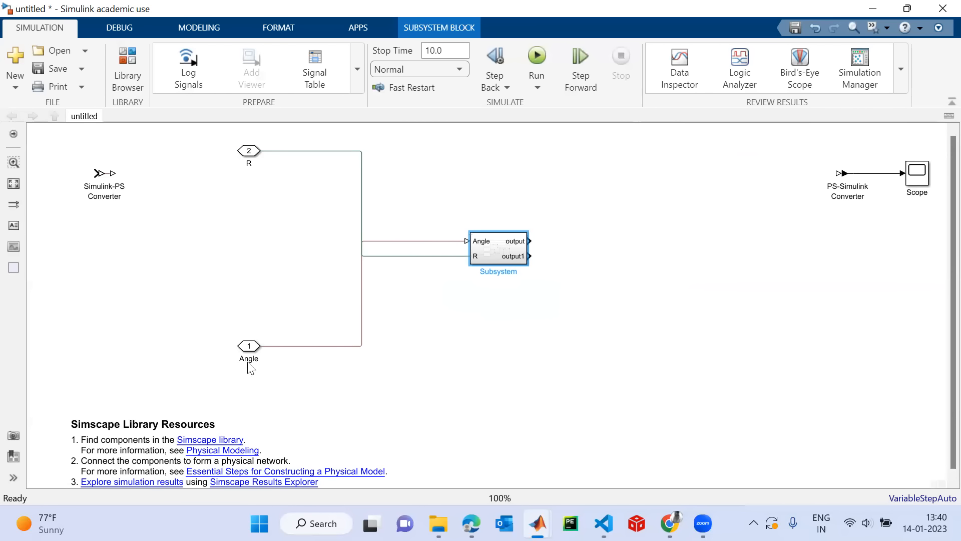
drag(249, 346, 346, 241)
drag(389, 218, 396, 215)
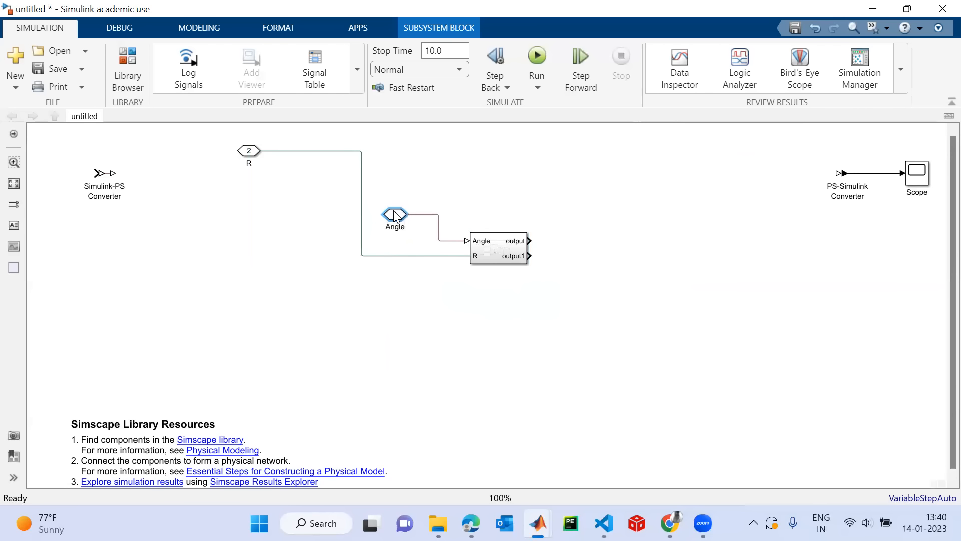
click(250, 156)
drag(251, 156, 402, 284)
Rename the new subsystem's first output port, fed by the motion sensor's V signal, as Speed\.
double_click(499, 243)
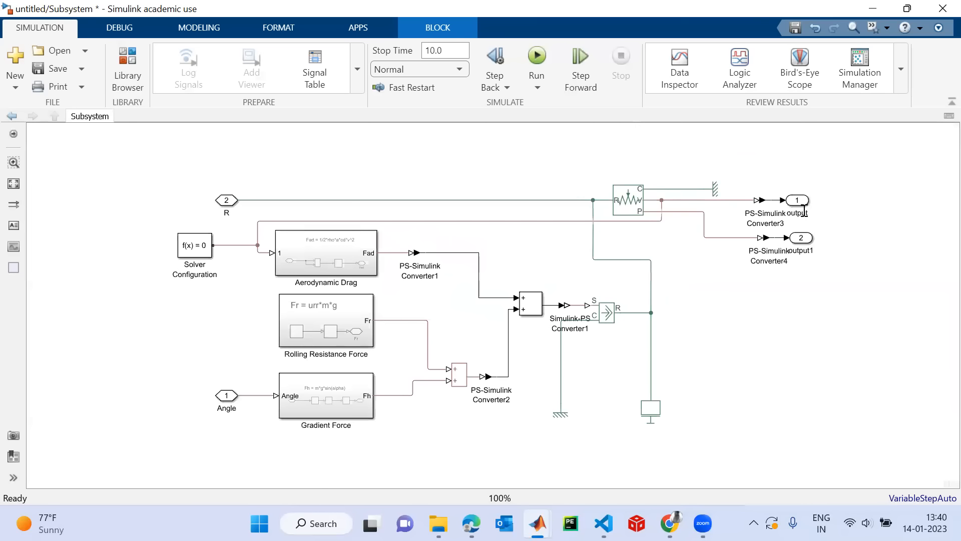
click(803, 212)
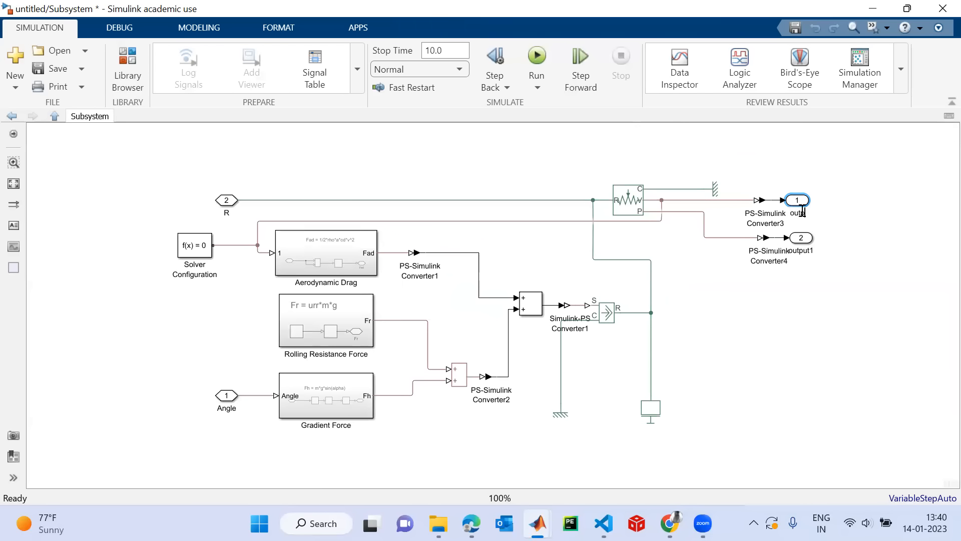
text(Velocity)
key(BackSpace)
key(BackSpace)
key(BackSpace)
key(BackSpace)
key(BackSpace)
key(BackSpace)
key(BackSpace)
text(Speed\)
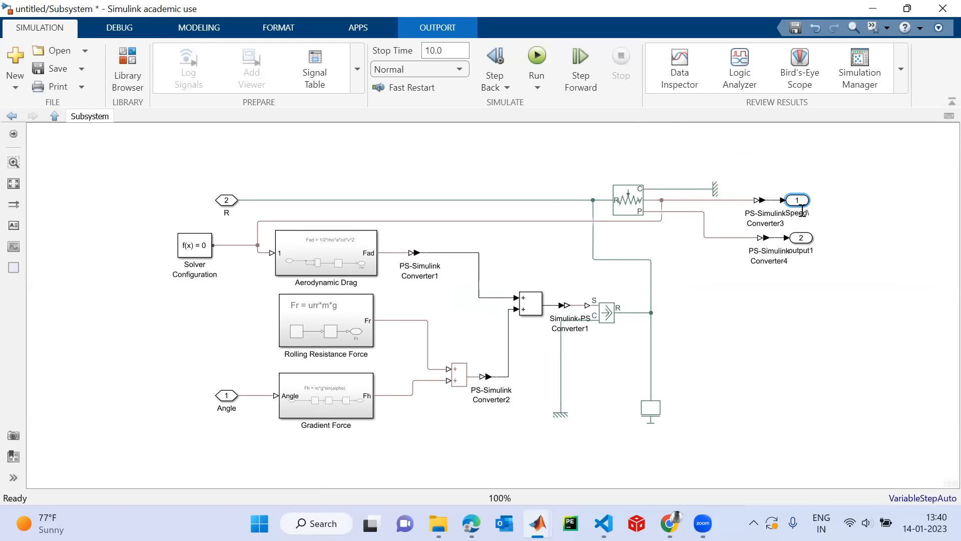
Remove the stray backslash from the first output port's name so that it reads Speed.
key(BackSpace)
key(ctrl+z)
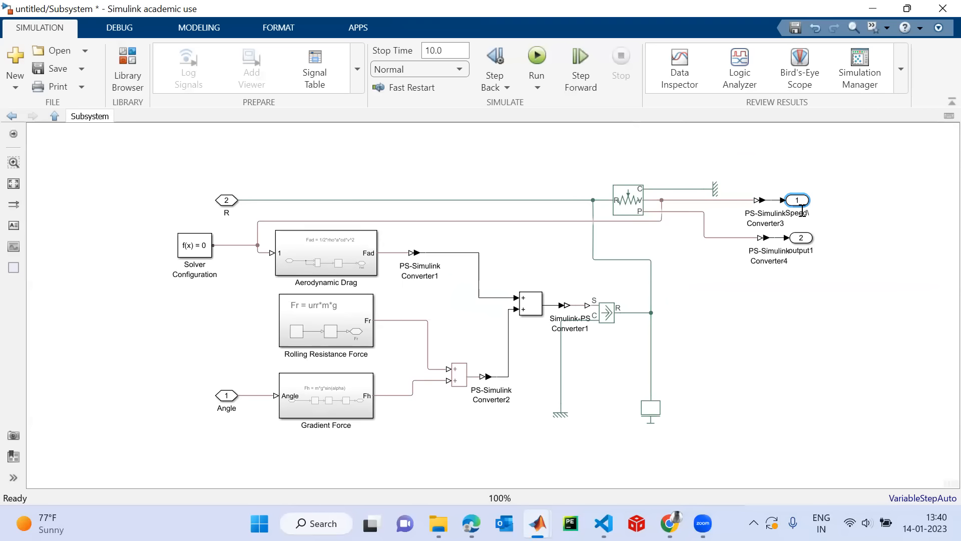
click(809, 214)
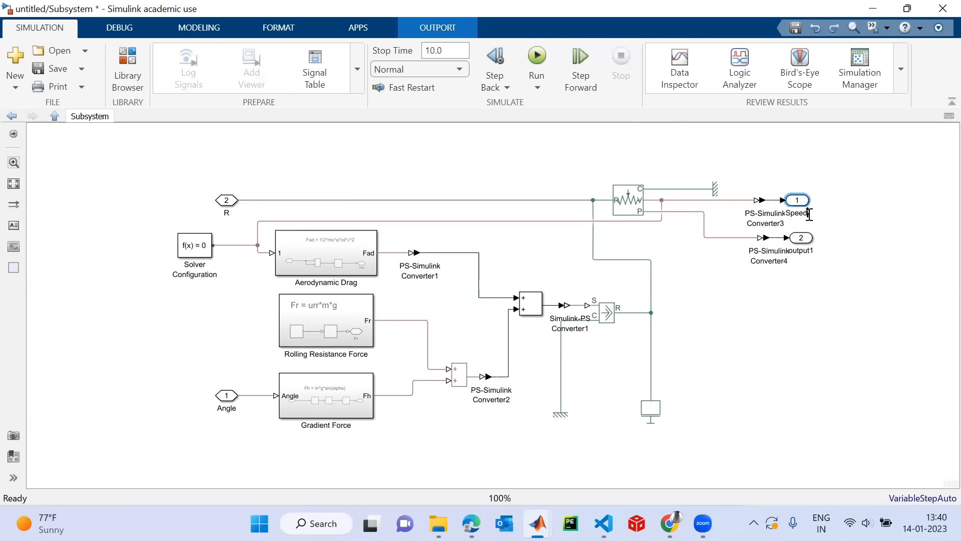
key(BackSpace)
Move the Speed and output1 ports farther away from their PS-Simulink converters, keeping them aligned.
click(807, 240)
drag(807, 242, 840, 242)
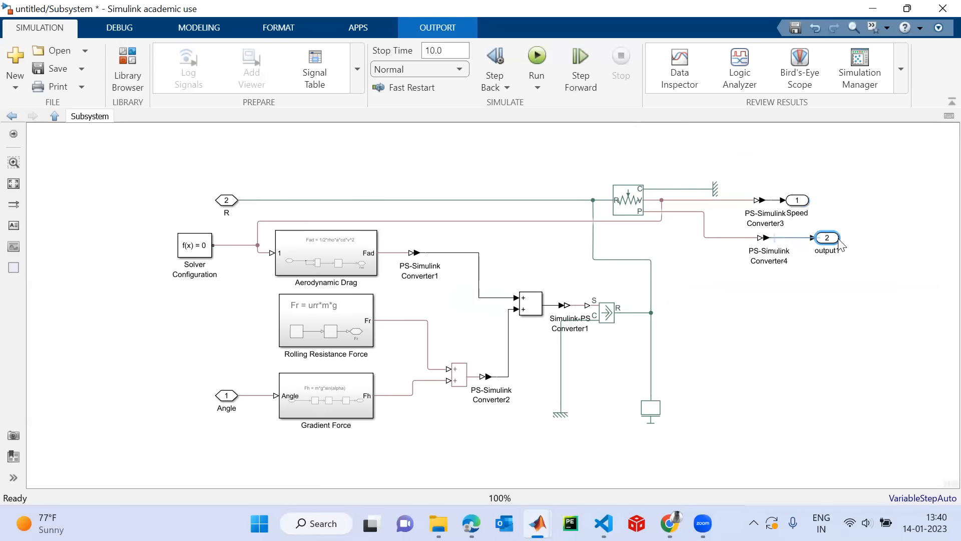
drag(806, 207, 842, 211)
Rename the two output ports Speed(m/s) and Displacement(m).
click(846, 214)
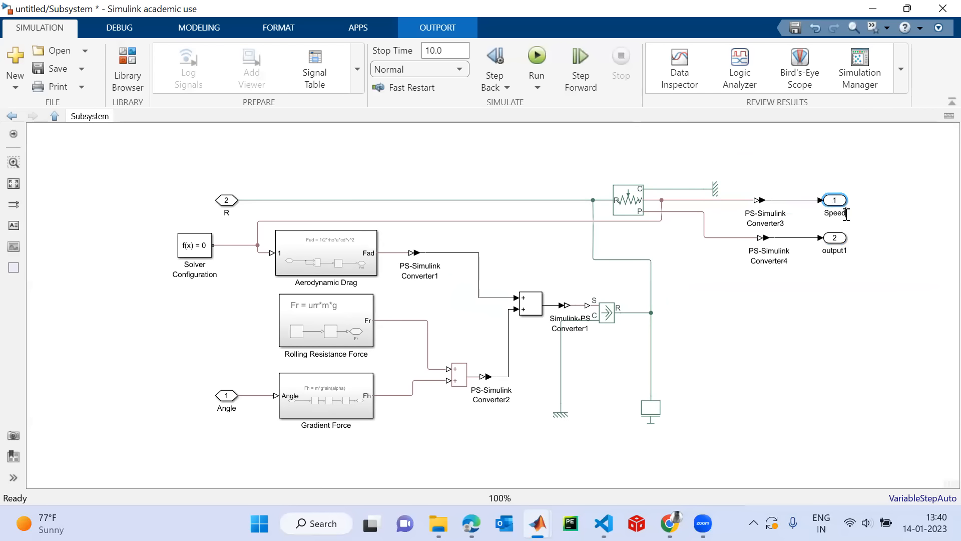
text((m/s))
click(835, 239)
key(Delete)
key(ctrl+z)
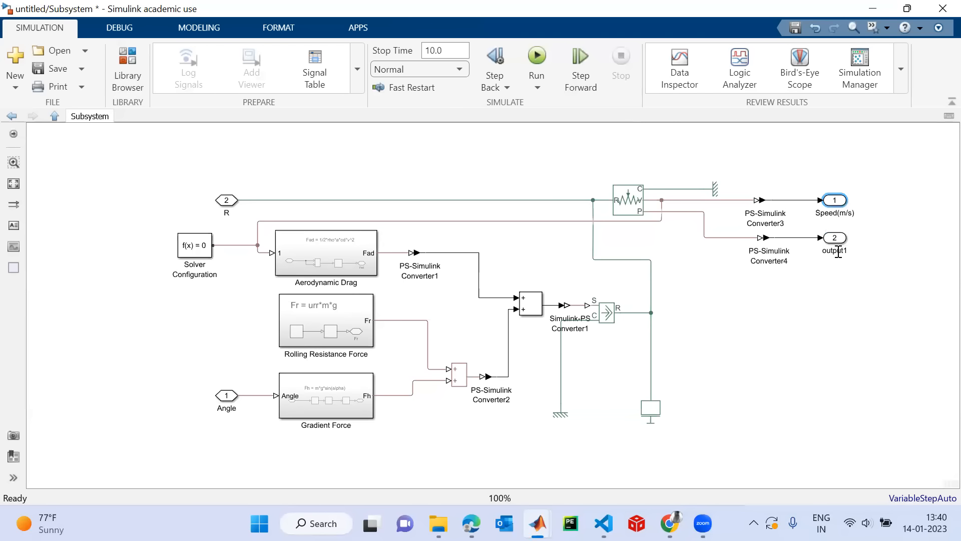
key(BackSpace)
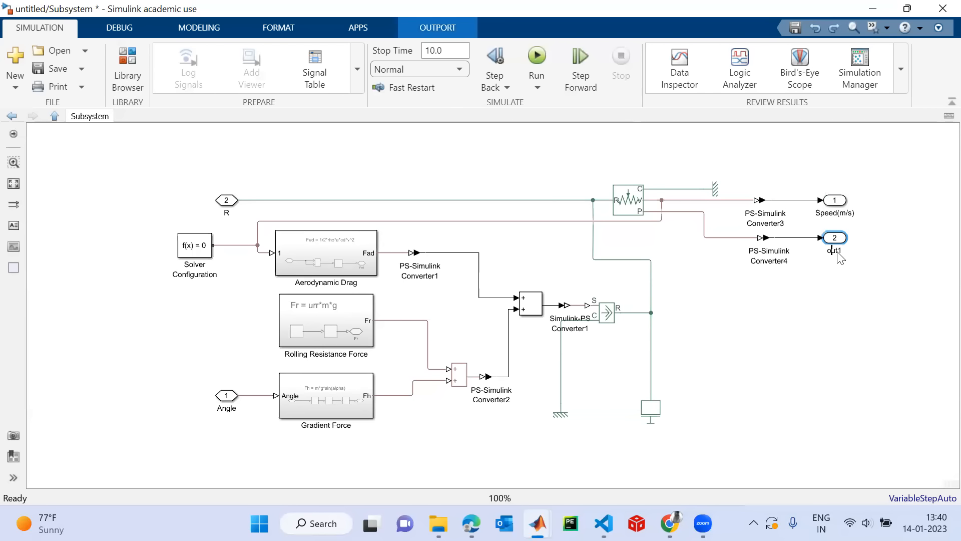
text(Displacement(m))
key(Return)
click(736, 323)
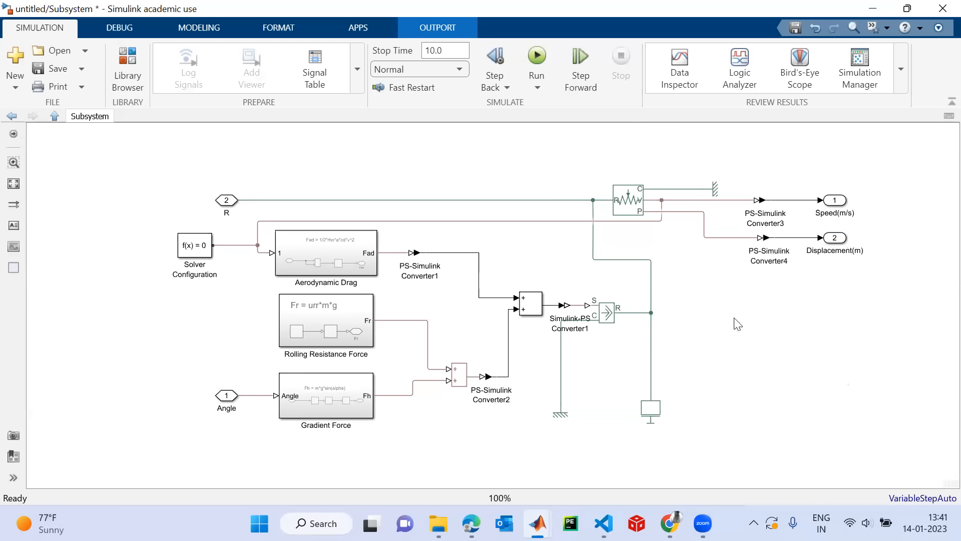
Return to the top-level model, enlarge the Subsystem block so its port labels separate, and shift the R port closer to its input.
click(15, 115)
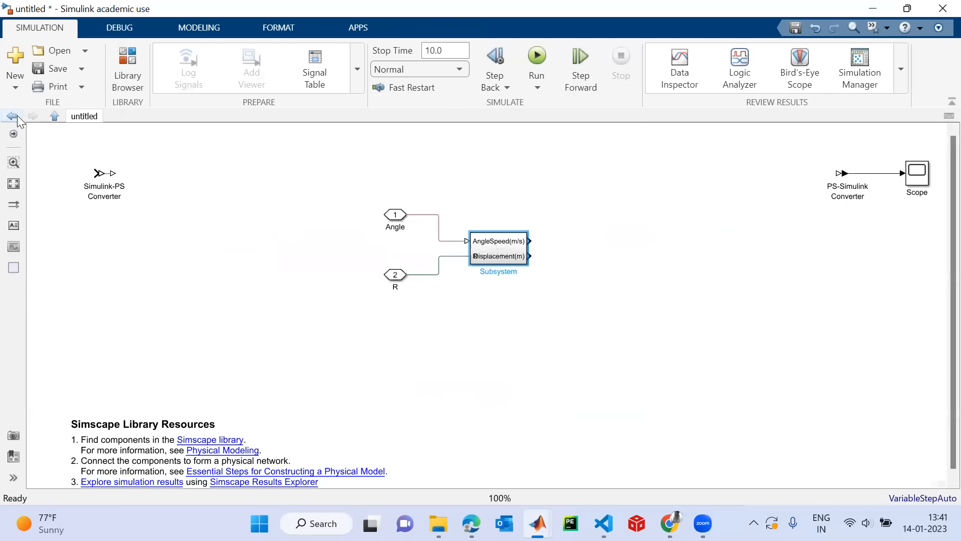
click(525, 244)
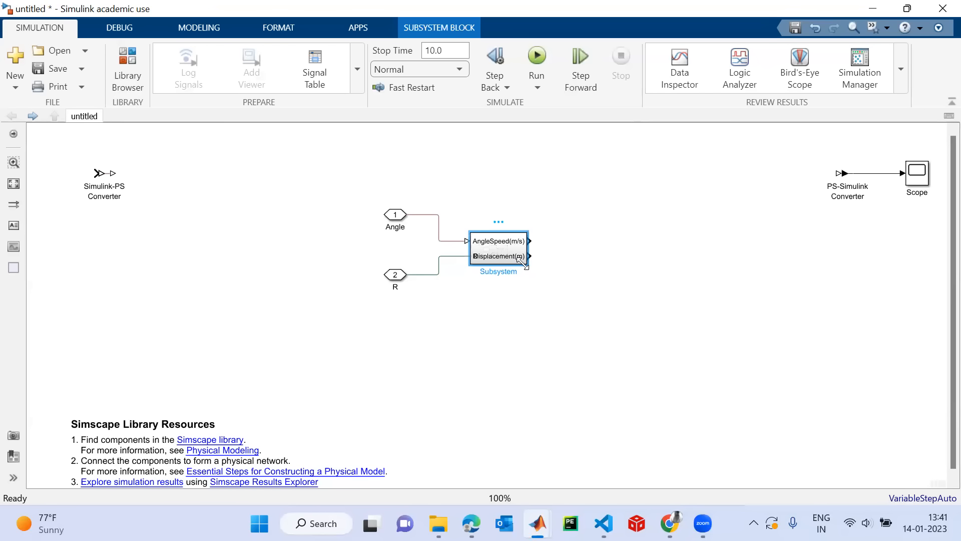
double_click(586, 279)
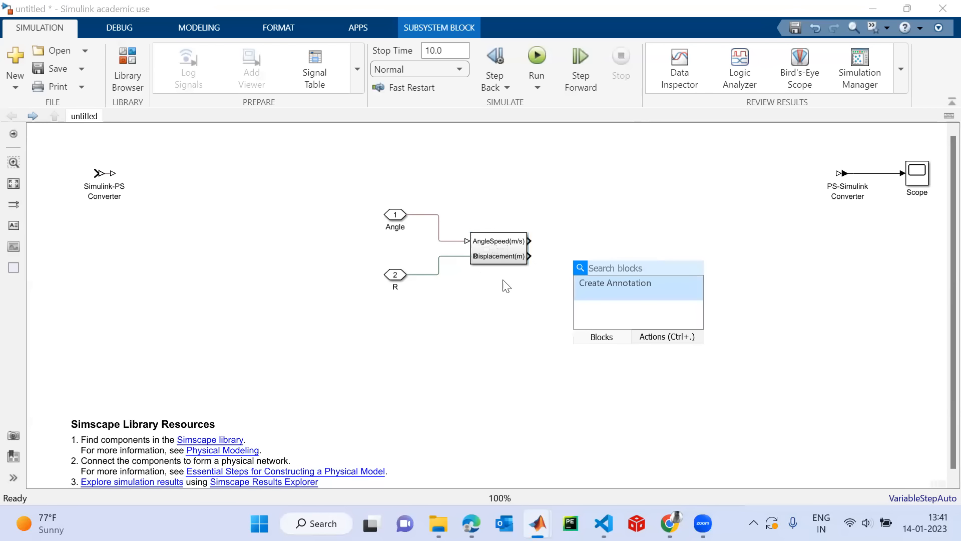
click(495, 319)
drag(522, 260, 610, 293)
click(398, 276)
drag(399, 280, 414, 292)
click(549, 277)
click(547, 272)
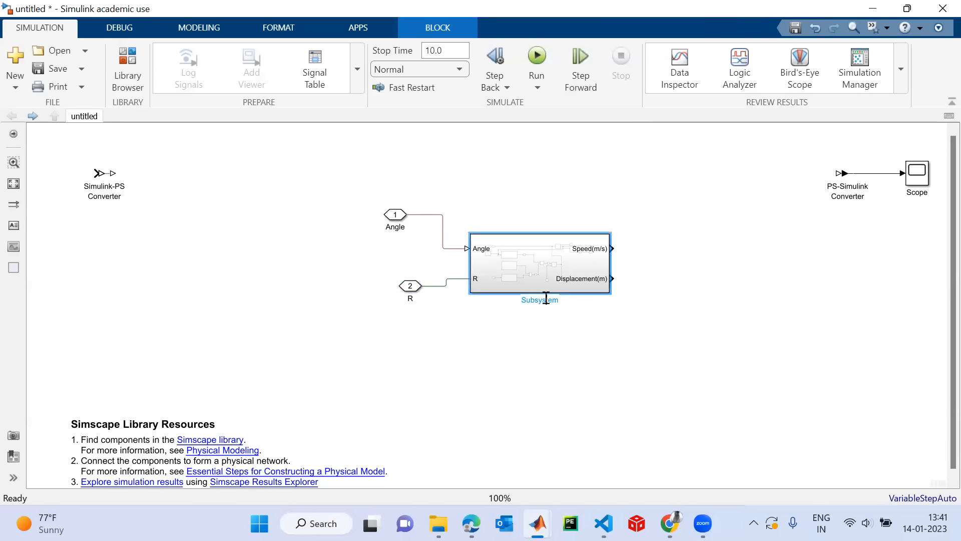
Rename the subsystem block Vehicle Body and line up the Angle and R ports beside its inputs.
click(546, 299)
key(BackSpace)
key(BackSpace)
key(BackSpace)
key(BackSpace)
key(BackSpace)
key(BackSpace)
key(BackSpace)
key(BackSpace)
key(BackSpace)
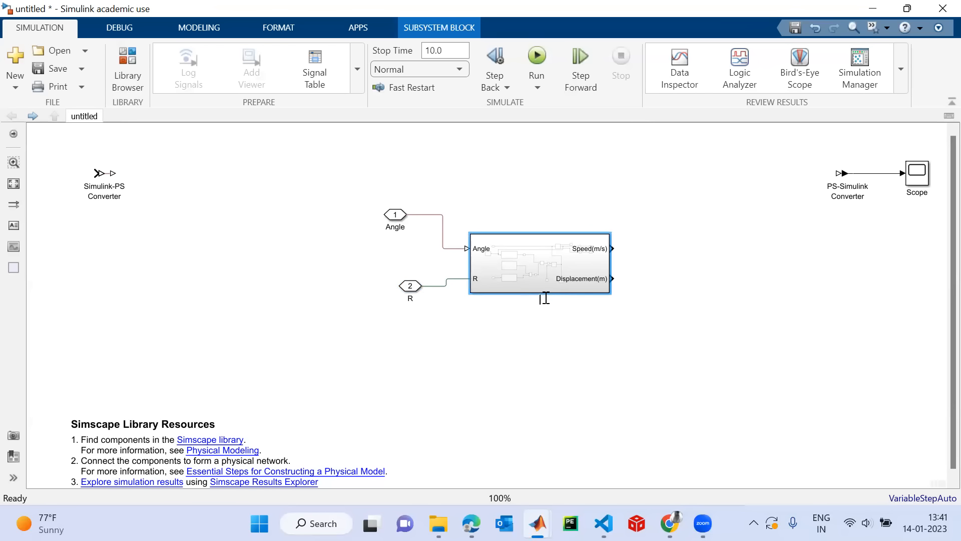
text(Vehicle Body)
key(Return)
drag(402, 221, 402, 249)
drag(410, 289, 399, 293)
Add a Simulink Step block near the model's input side and set its final value to 30.
double_click(140, 239)
text(step)
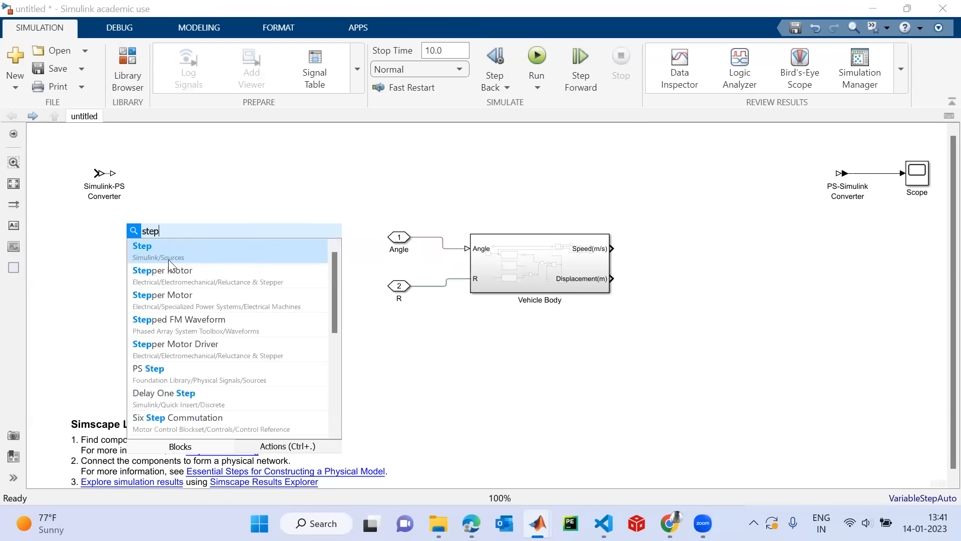
click(185, 257)
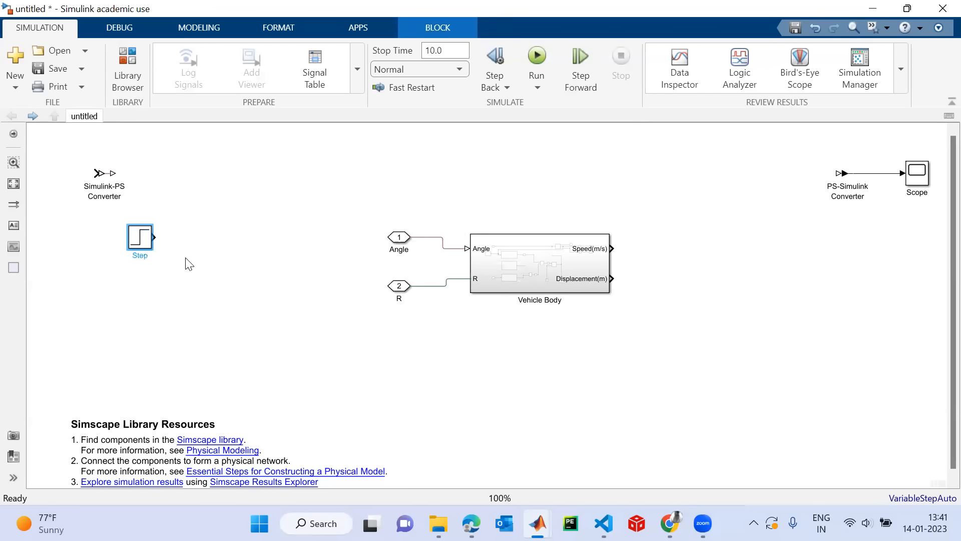
double_click(140, 242)
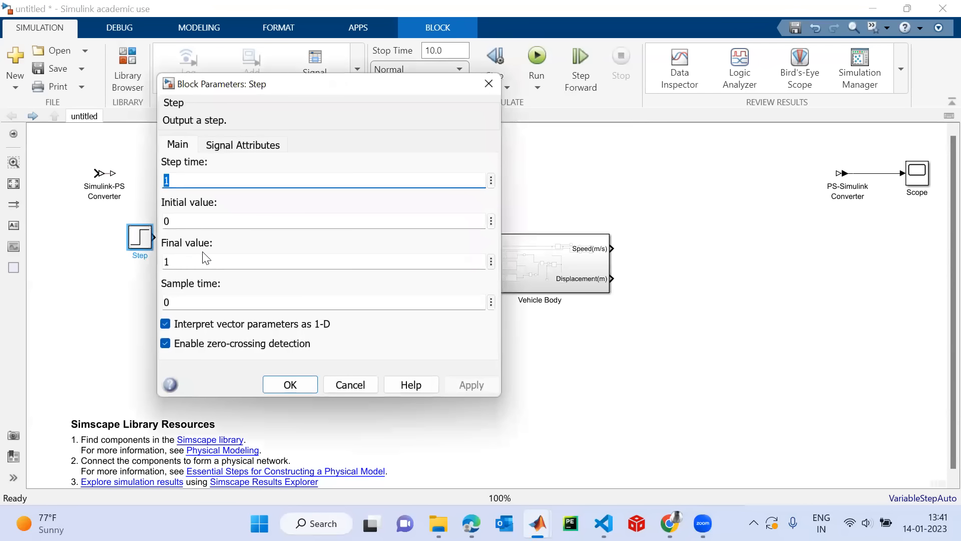
double_click(193, 263)
text(30)
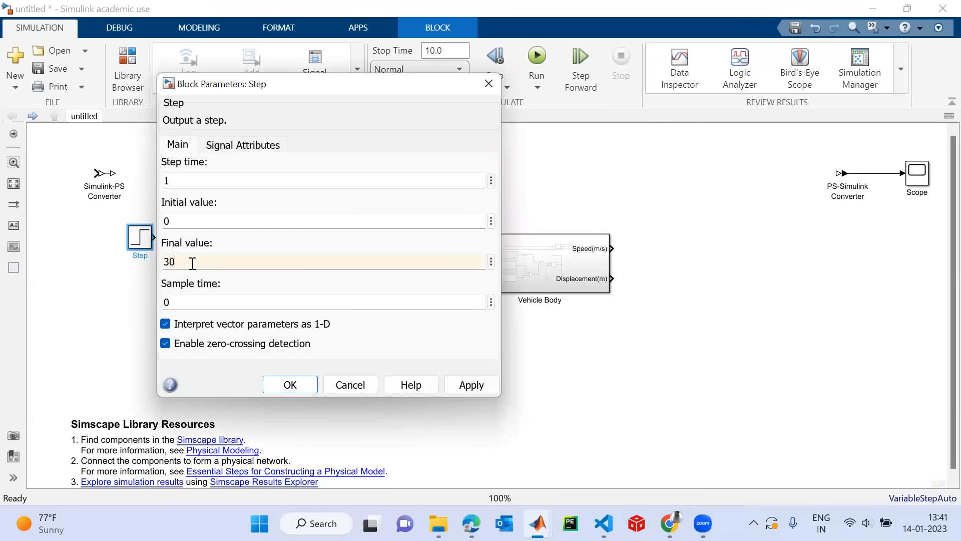
click(482, 380)
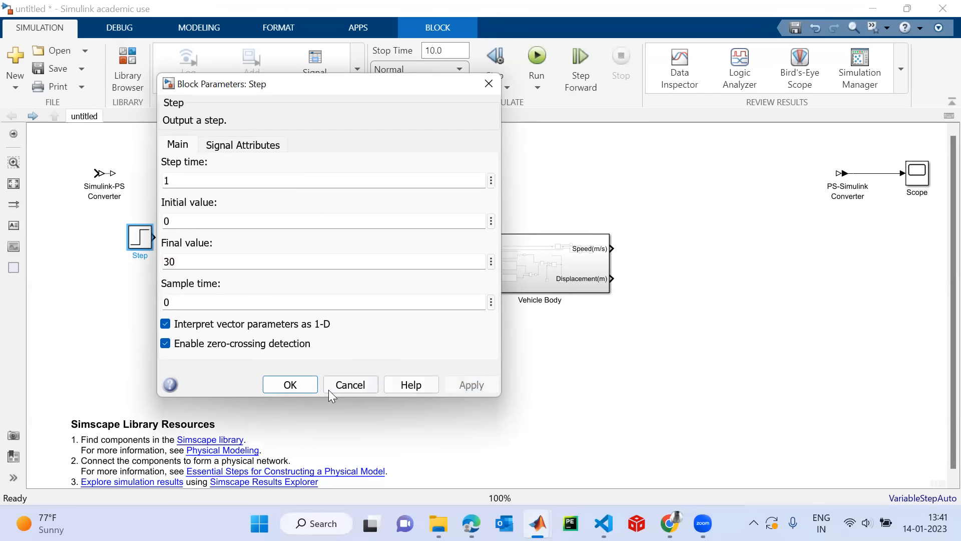
click(291, 384)
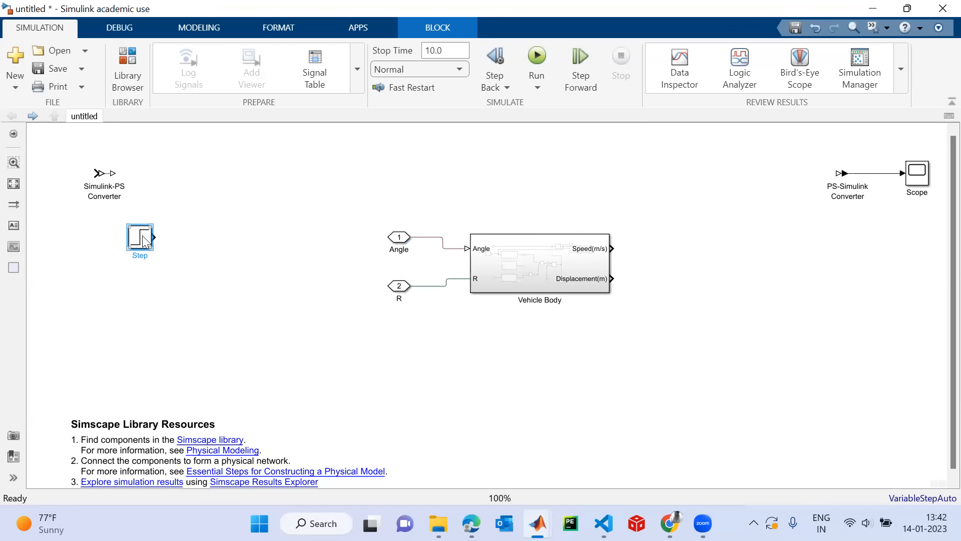
Add a Subtract block beside the Step block and connect the step signal to its plus input.
double_click(209, 240)
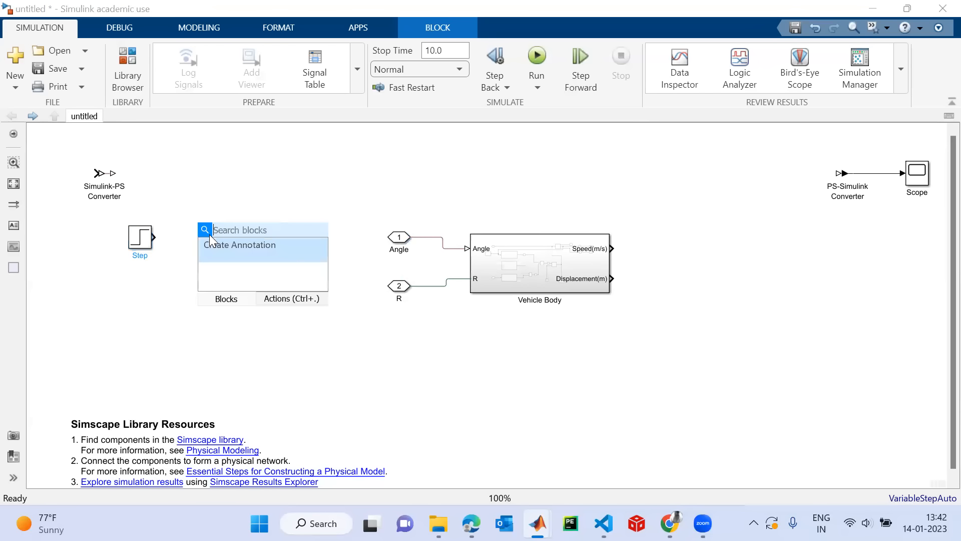
text(sub)
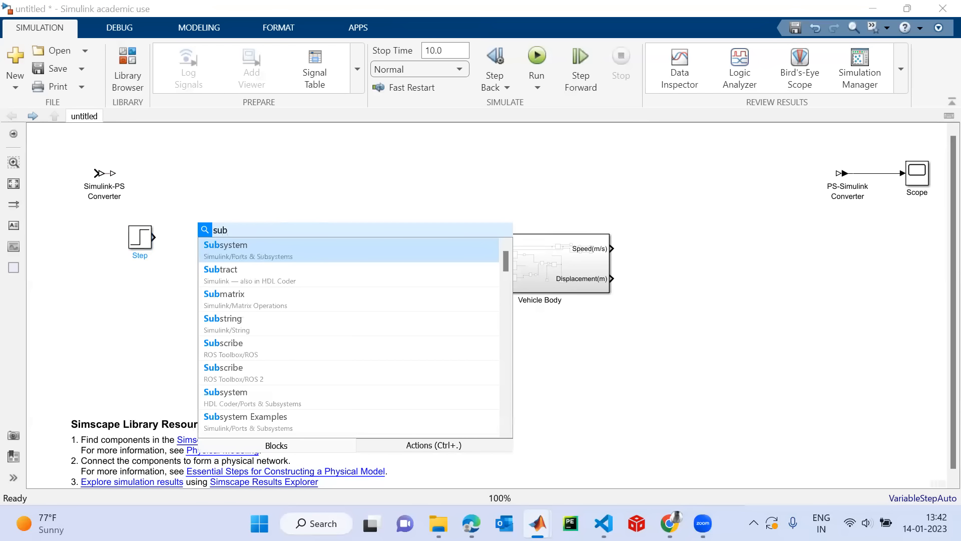
click(239, 271)
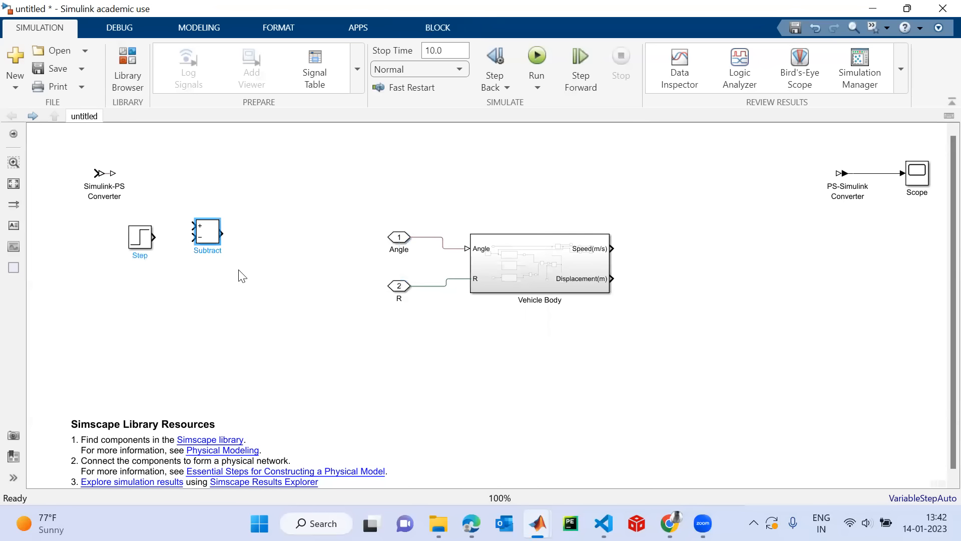
drag(205, 239, 203, 251)
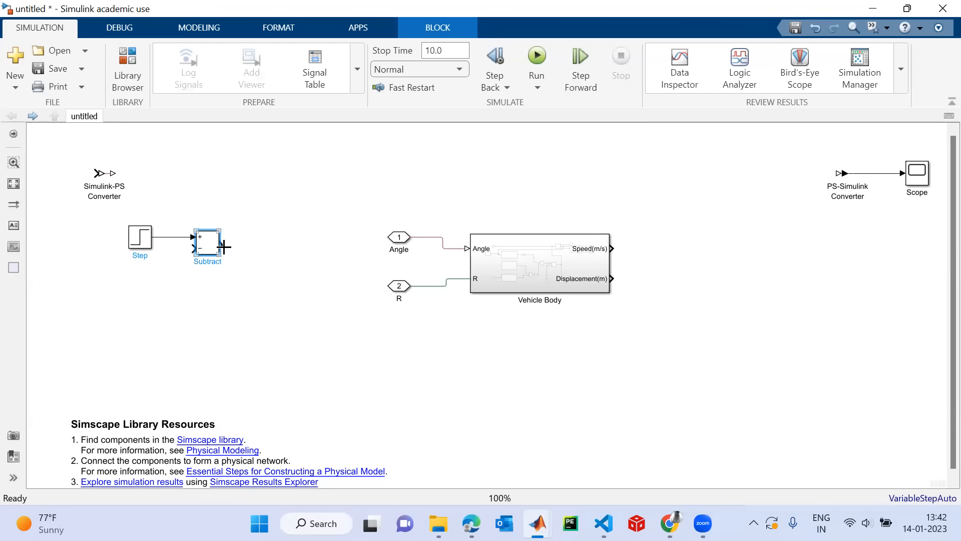
Connect a copy of the Scope to Vehicle Body's Speed(m/s) output and enlarge the new scope block.
drag(611, 248, 751, 248)
drag(924, 176, 769, 250)
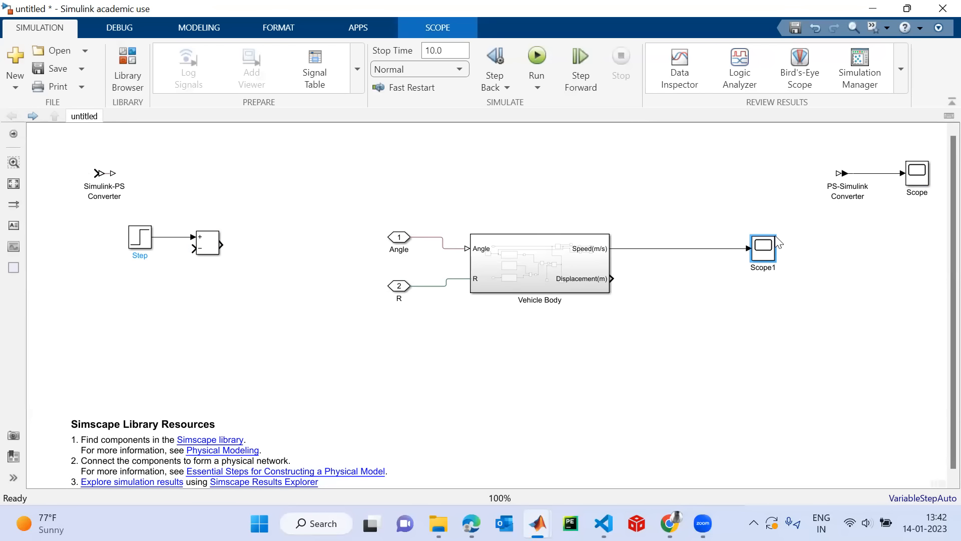
click(901, 318)
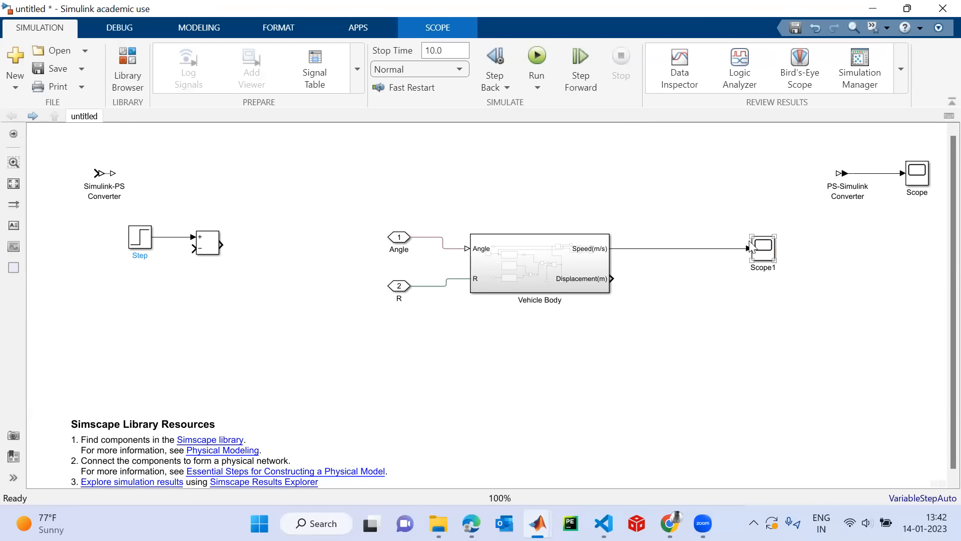
click(774, 238)
drag(774, 235, 801, 176)
drag(781, 246, 785, 276)
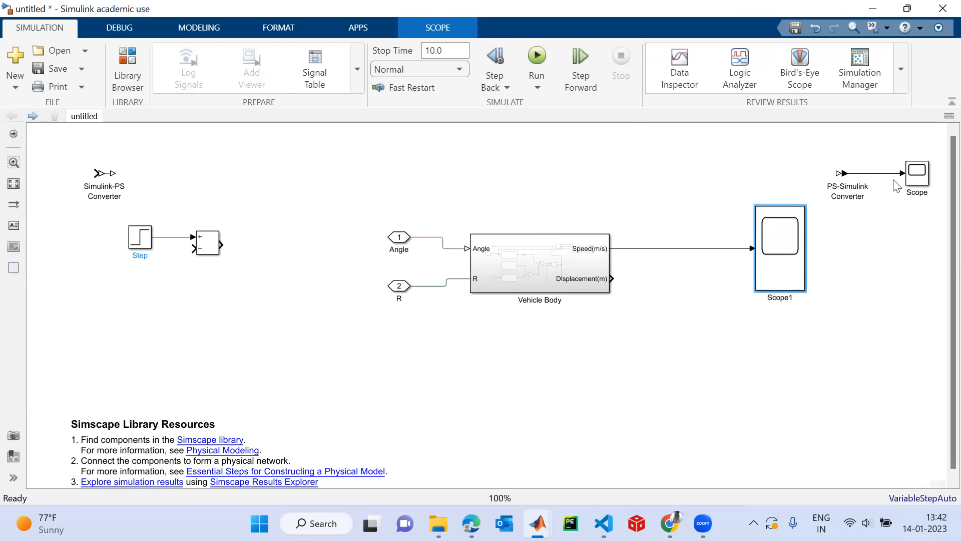
Connect another Scope copy to the Displacement(m) output with some spacing and label the signal line Displacement.
drag(917, 173, 667, 276)
click(630, 282)
click(626, 279)
text(Dis)
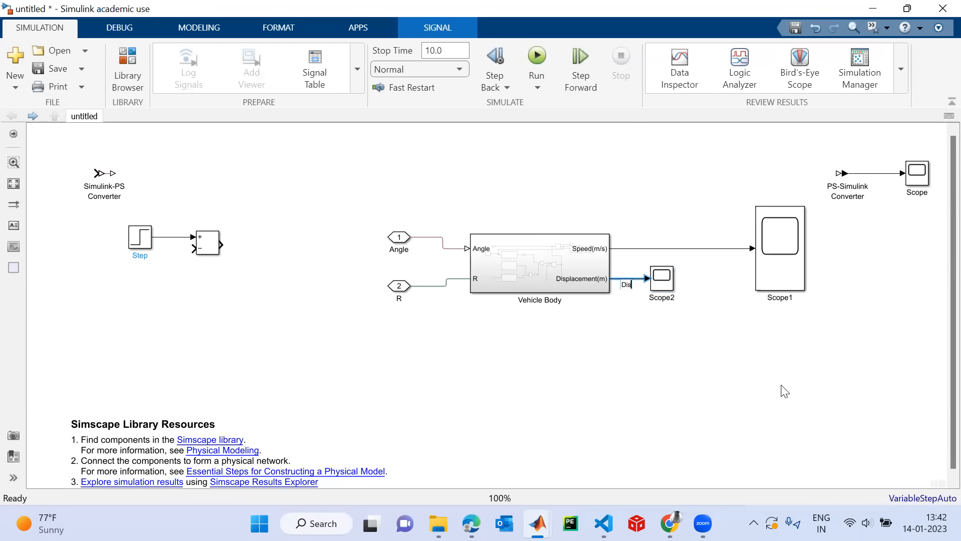
text(placement)
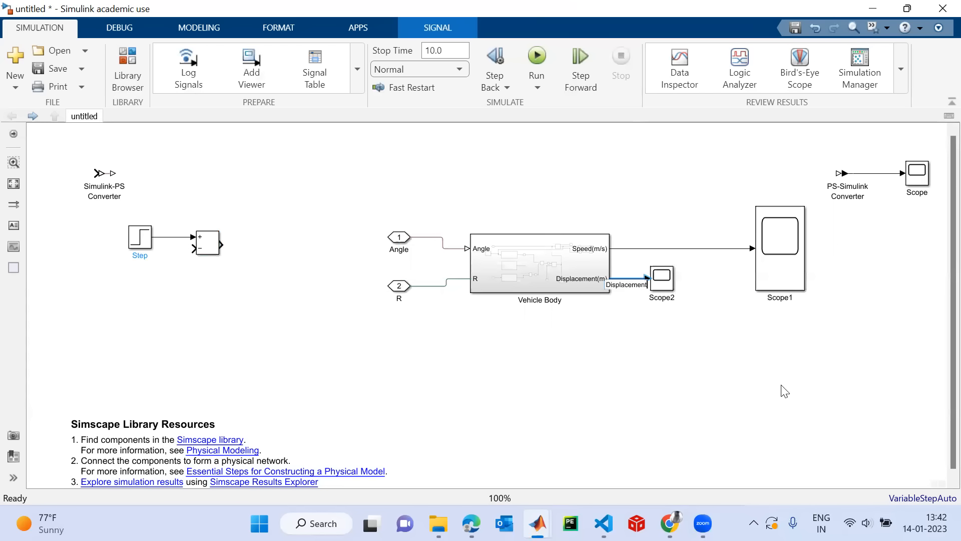
click(782, 385)
click(663, 284)
drag(678, 284, 697, 284)
click(789, 299)
click(790, 299)
key(BackSpace)
key(BackSpace)
key(BackSpace)
key(BackSpace)
key(BackSpace)
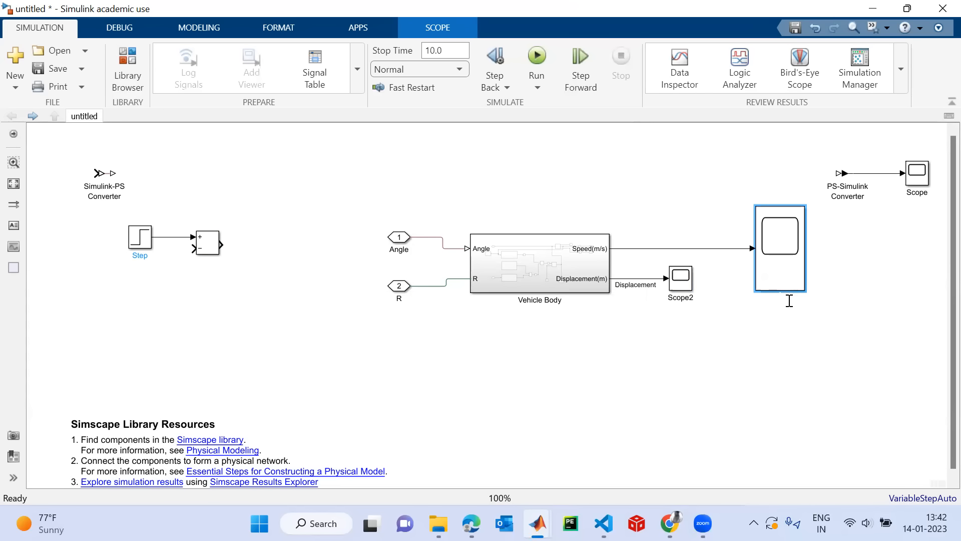
Label the signal line from the Speed(m/s) output to Scope1 as Actual Speed.
double_click(700, 249)
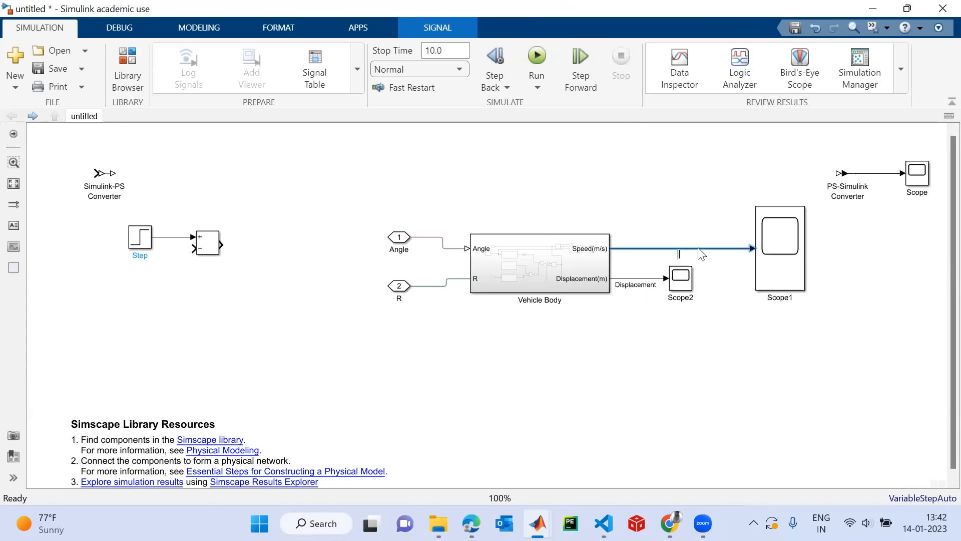
text(Actuall )
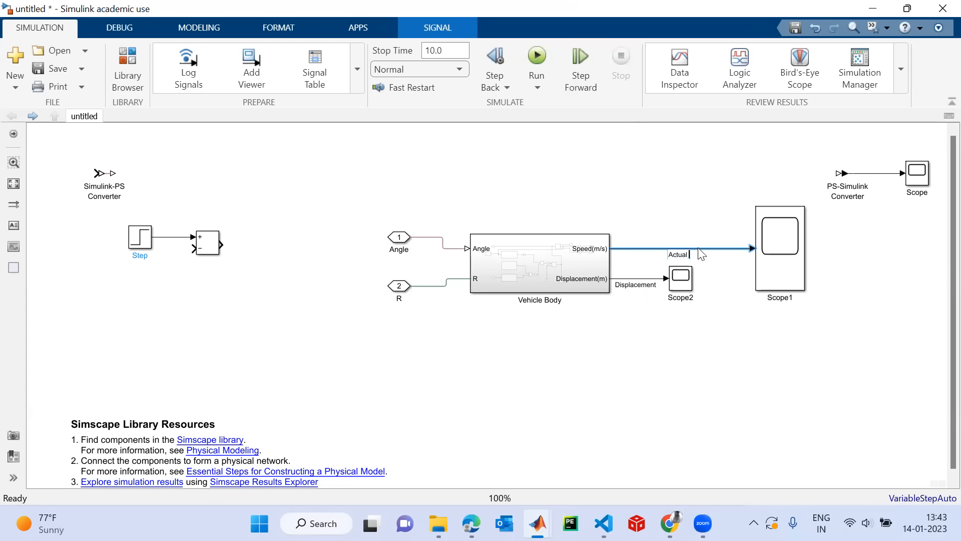
text(Speed)
key(Return)
Branch the step signal to Scope1 and feed Actual Speed back to the Subtract block's minus input, routed below Vehicle Body.
click(176, 239)
drag(176, 238, 757, 215)
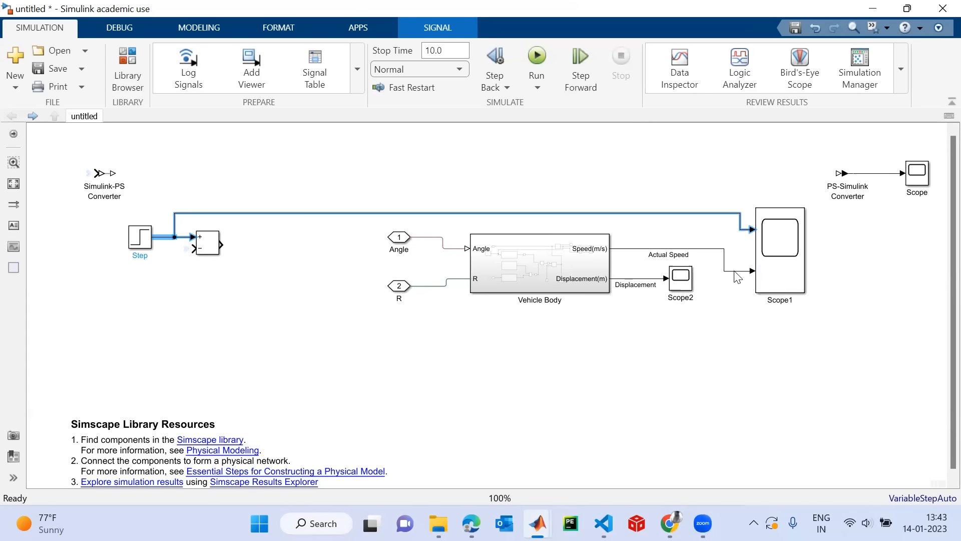
drag(733, 272, 194, 248)
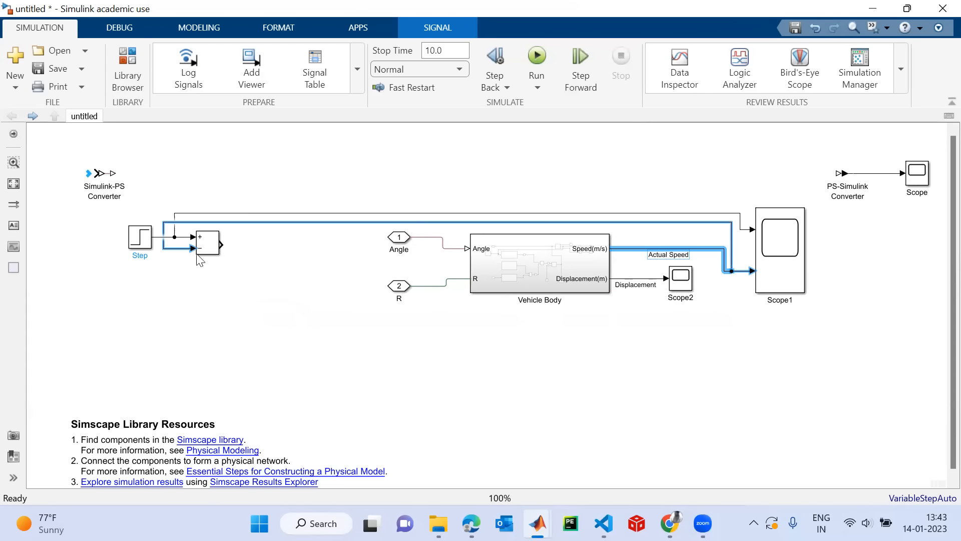
drag(585, 221, 600, 333)
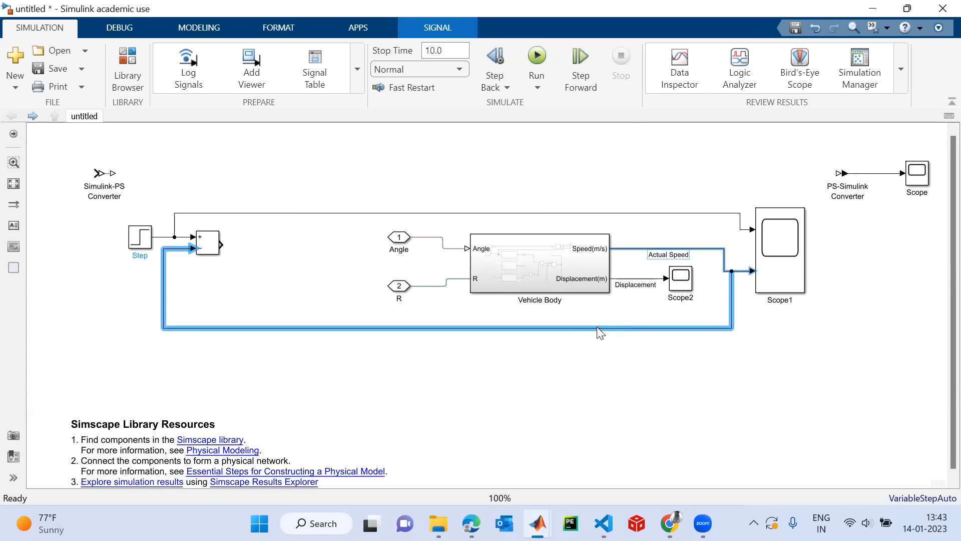
Add a continuous PID Controller block directly after the Subtract block.
double_click(258, 252)
text(pi)
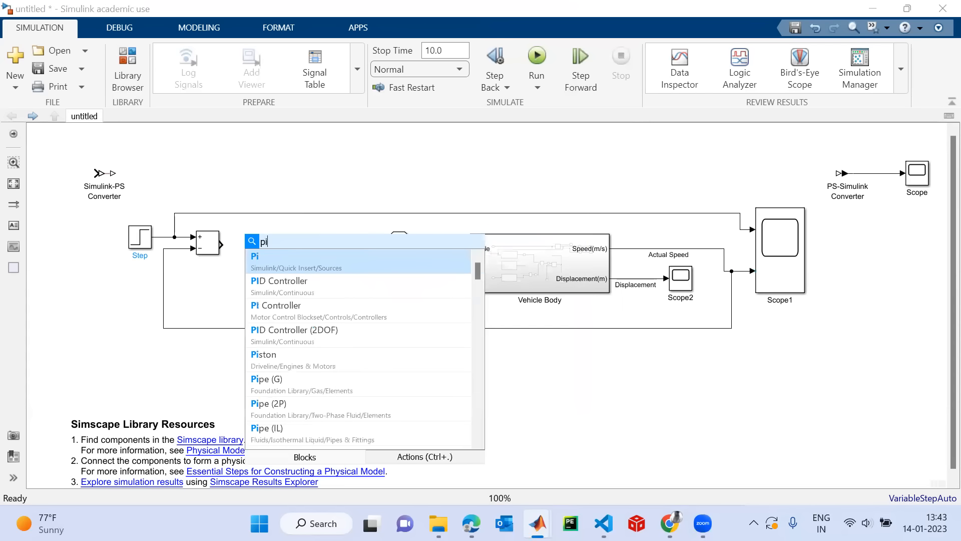
click(277, 287)
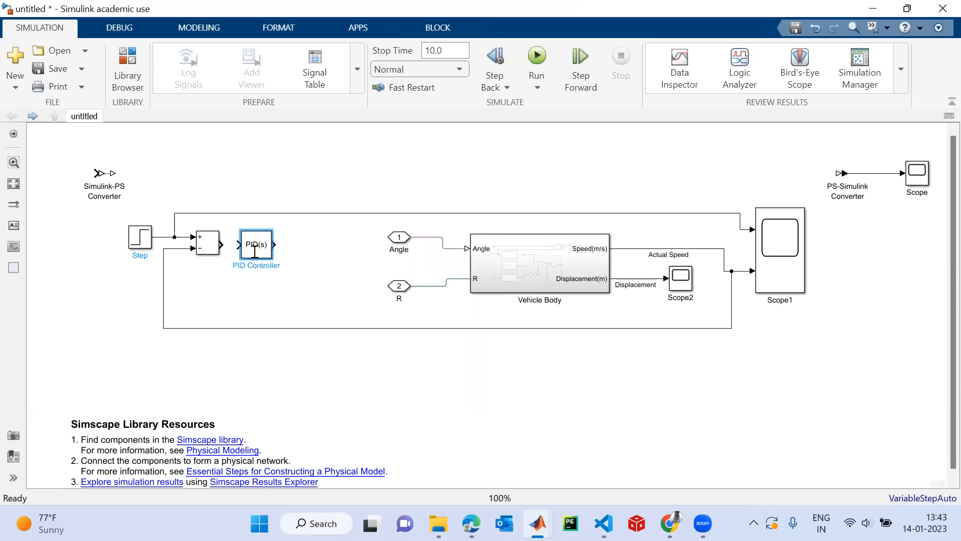
Connect the Subtract block's output to the PID Controller and change its controller type to PI.
click(224, 245)
drag(224, 244, 256, 244)
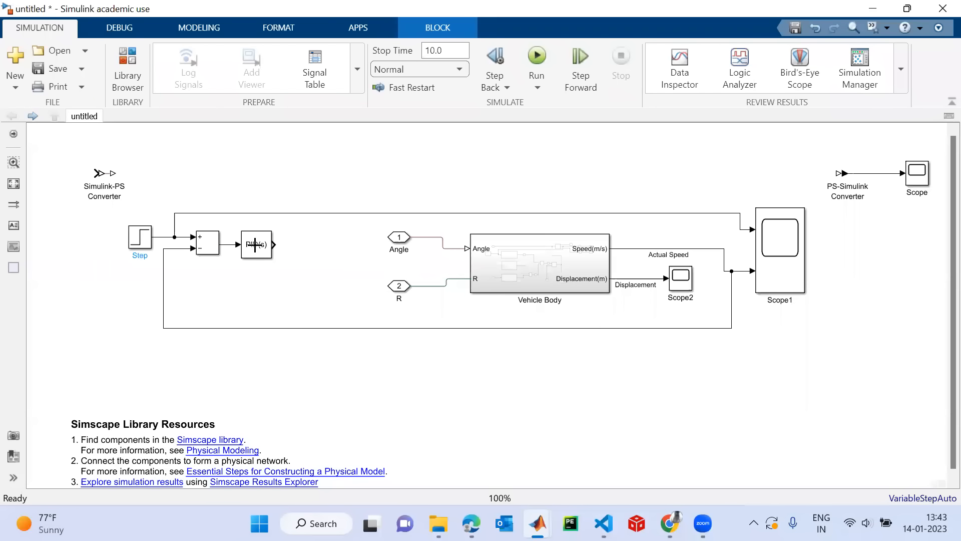
double_click(262, 245)
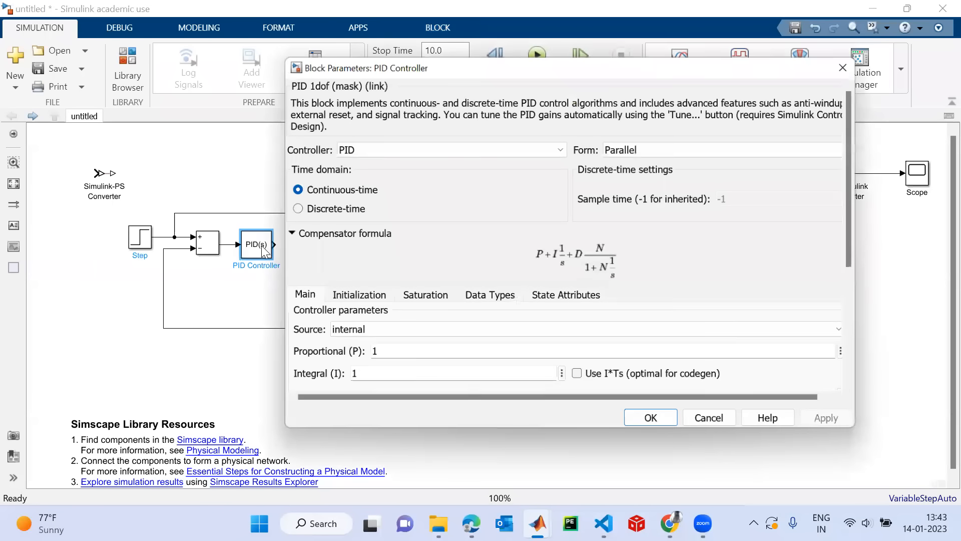
click(560, 147)
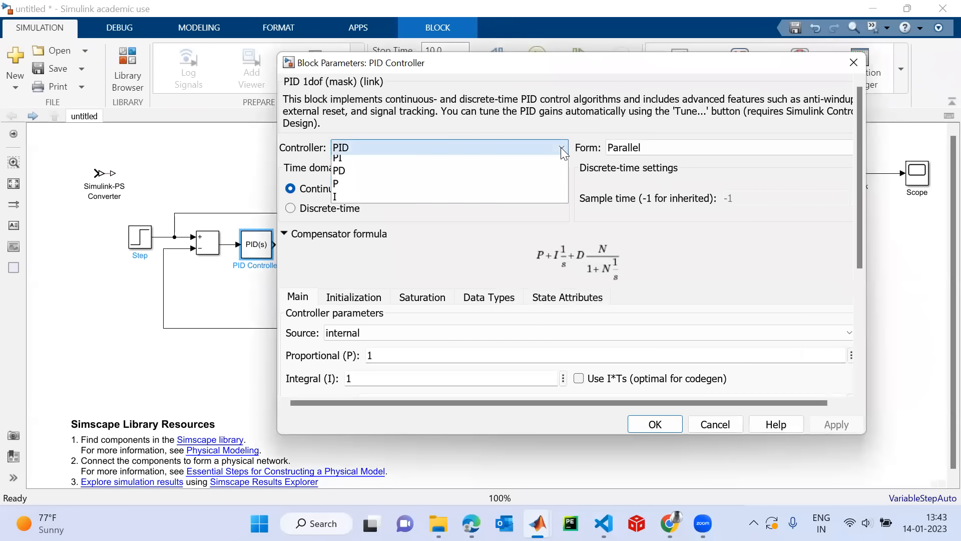
click(546, 174)
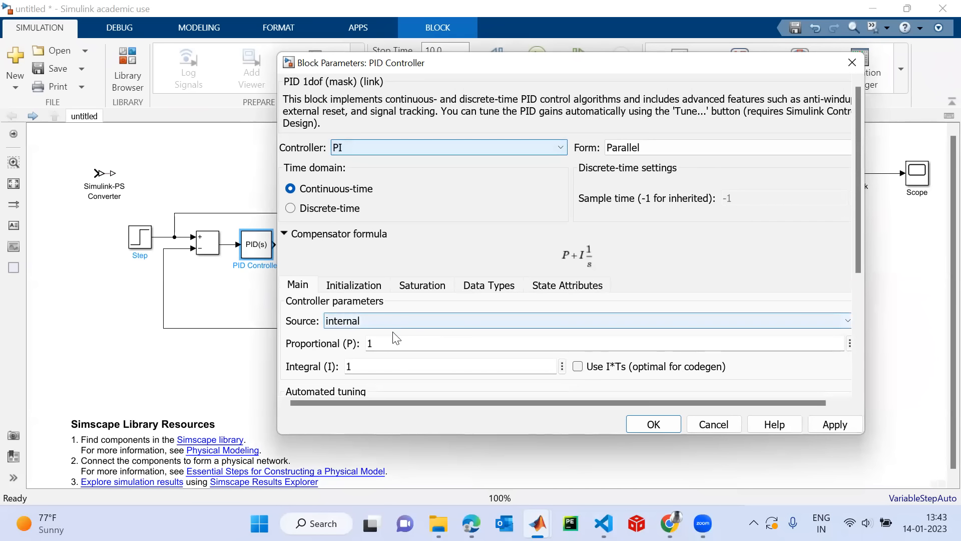
Set the controller's proportional gain to 4400 and integral gain to 0.1, and apply the settings.
double_click(379, 345)
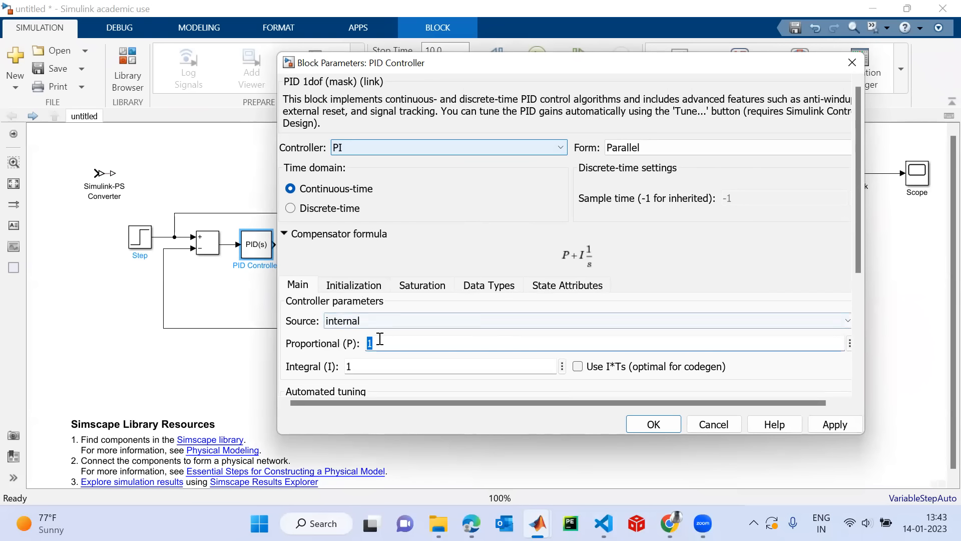
text(4400)
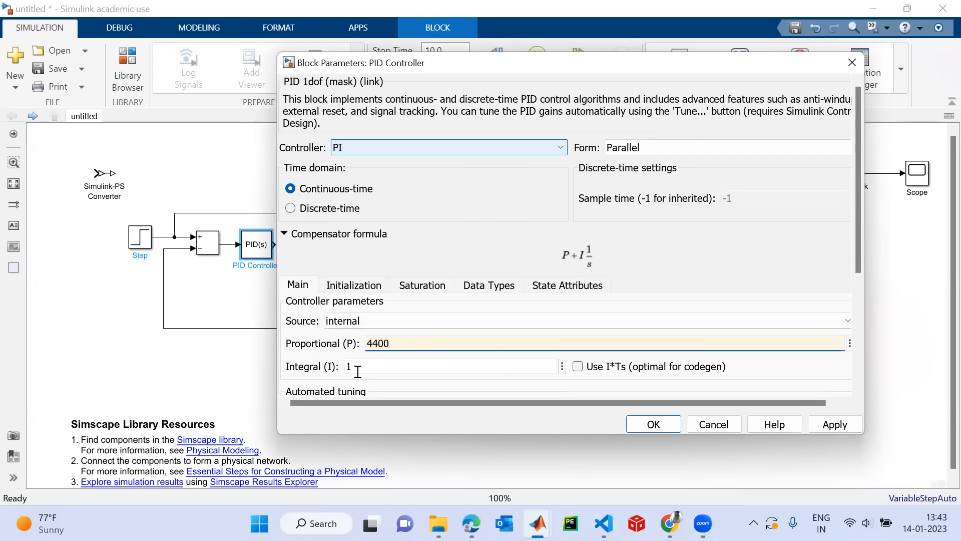
double_click(358, 372)
key(BackSpace)
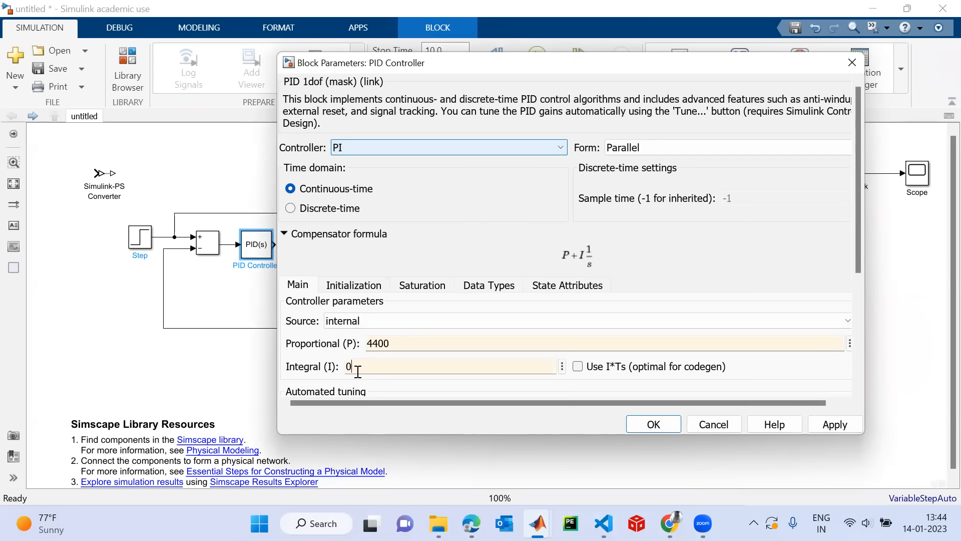
text(0.1)
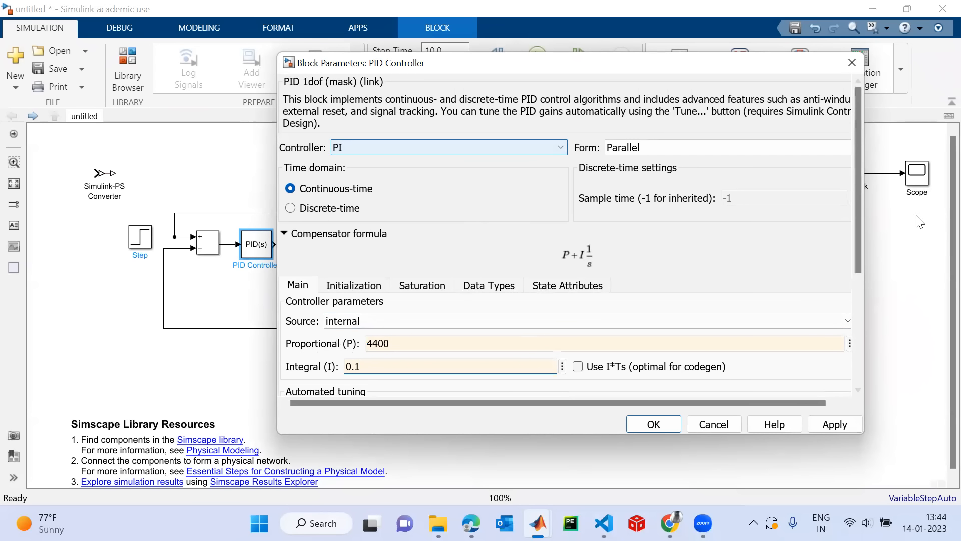
drag(855, 233, 866, 298)
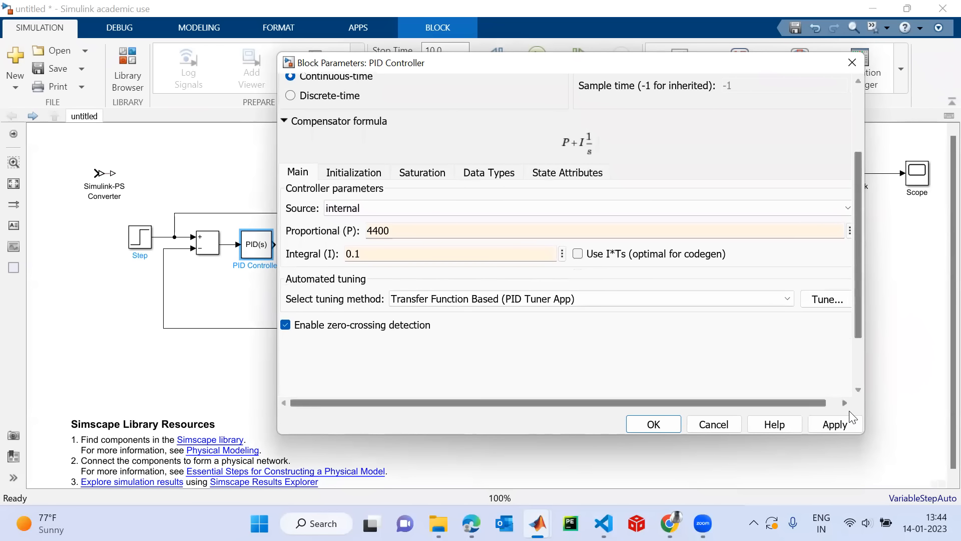
click(843, 423)
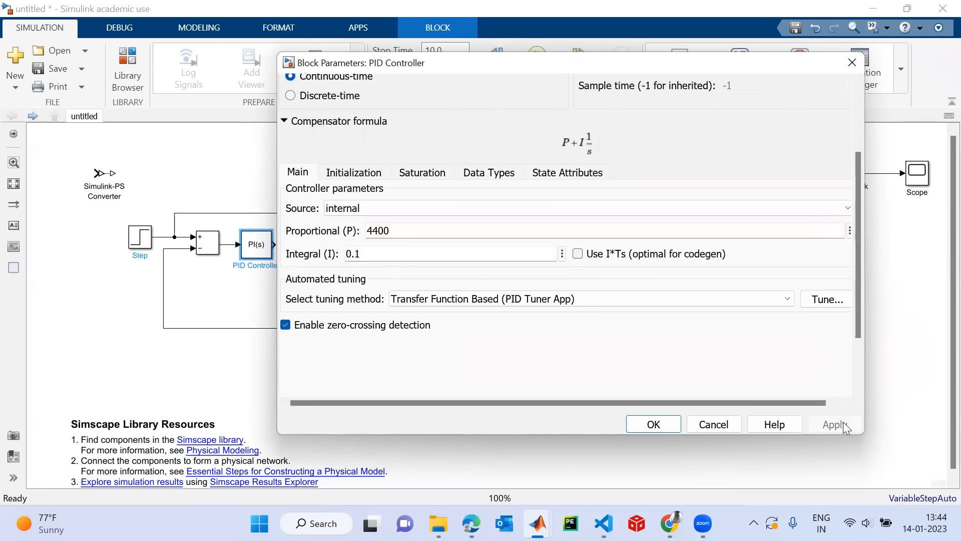
click(641, 431)
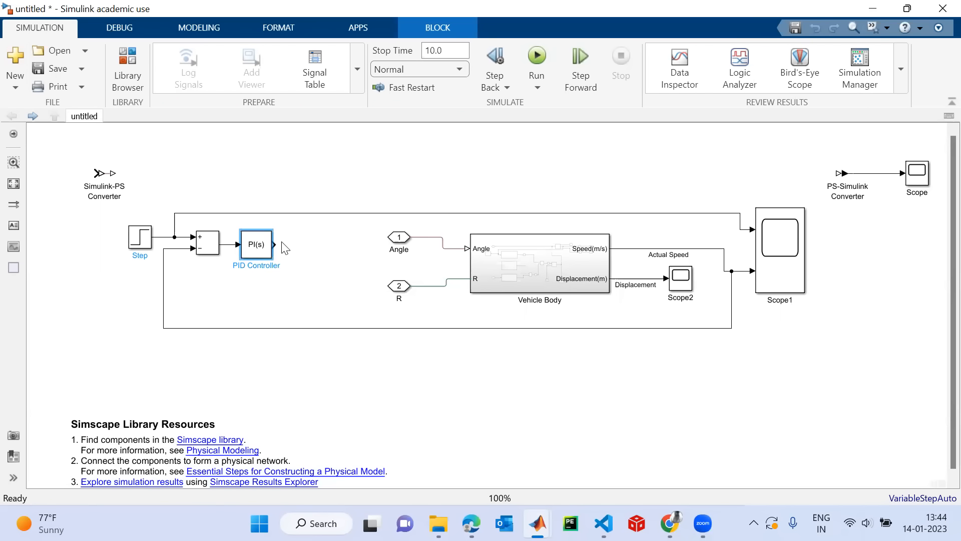
Place a Scope copy above the PI controller, wired to the controller's output, and name it Force Display.
mouse_move(918, 172)
mouse_down()
mouse_move(585, 146)
mouse_move(330, 172)
mouse_move(275, 245)
mouse_up()
click(335, 186)
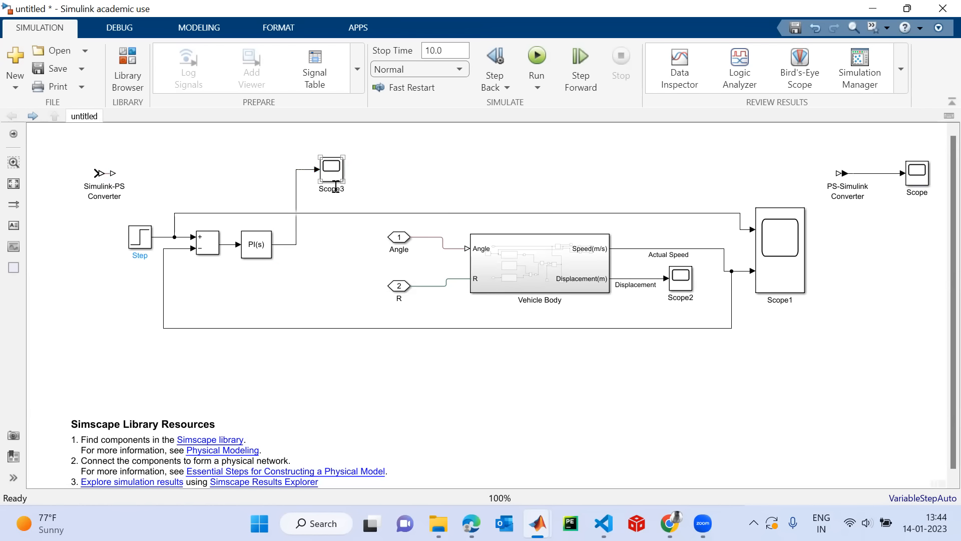
key(BackSpace)
key(BackSpace)
key(BackSpace)
key(BackSpace)
key(BackSpace)
text(Fo)
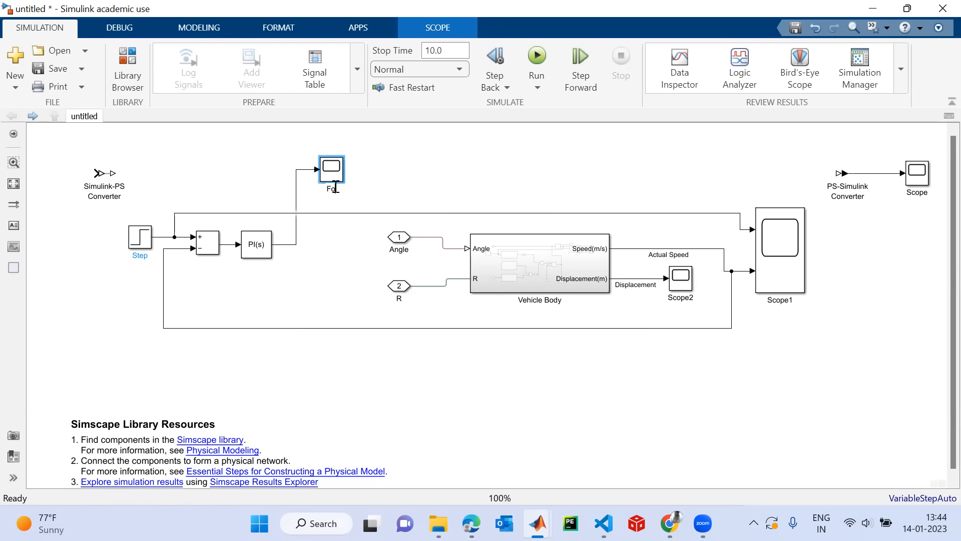
text(rce Display)
Rename the Step block feeding the Subtract block as Desired Speed.
click(140, 245)
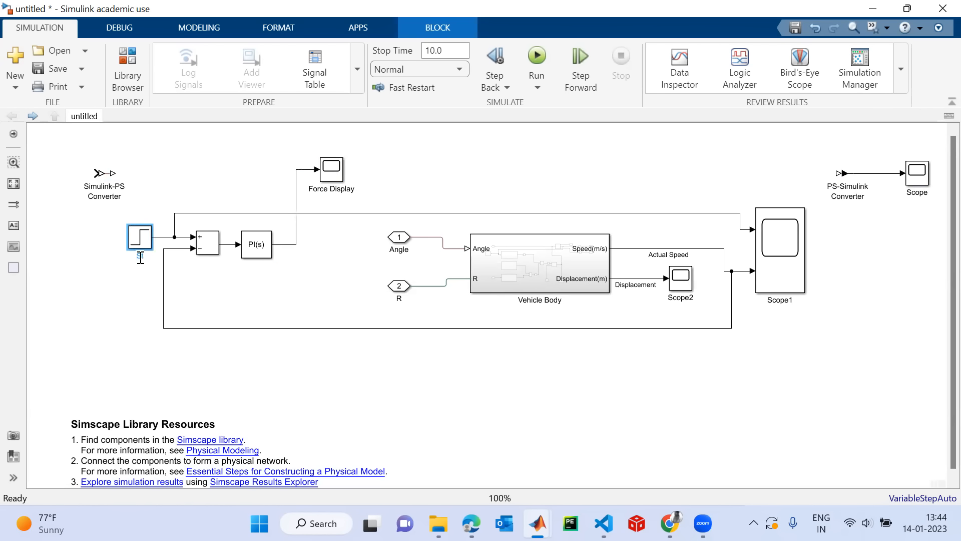
click(140, 257)
text(Speed)
key(Home)
text(Desired)
key(Return)
Add a Manual Switch block in the space below and beyond the PI controller.
double_click(316, 296)
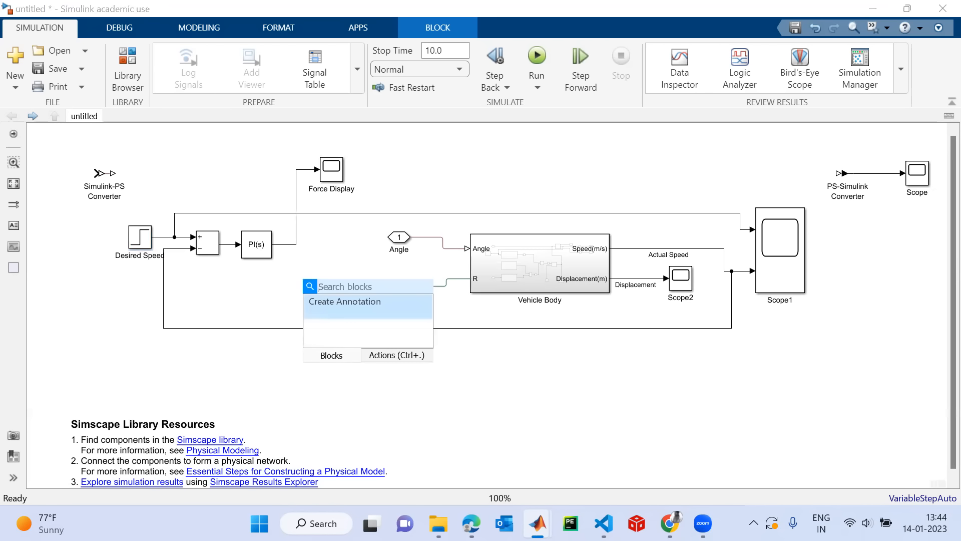
text(manua)
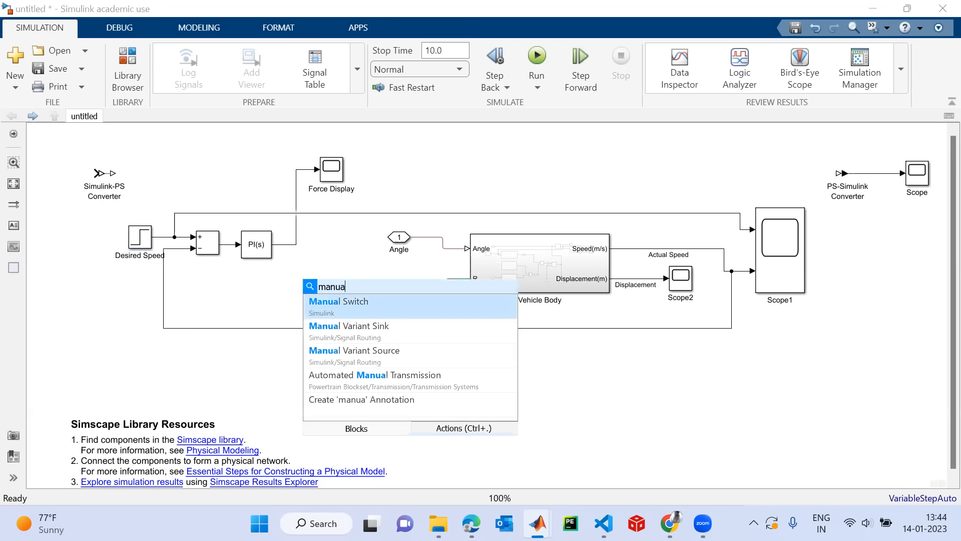
click(352, 301)
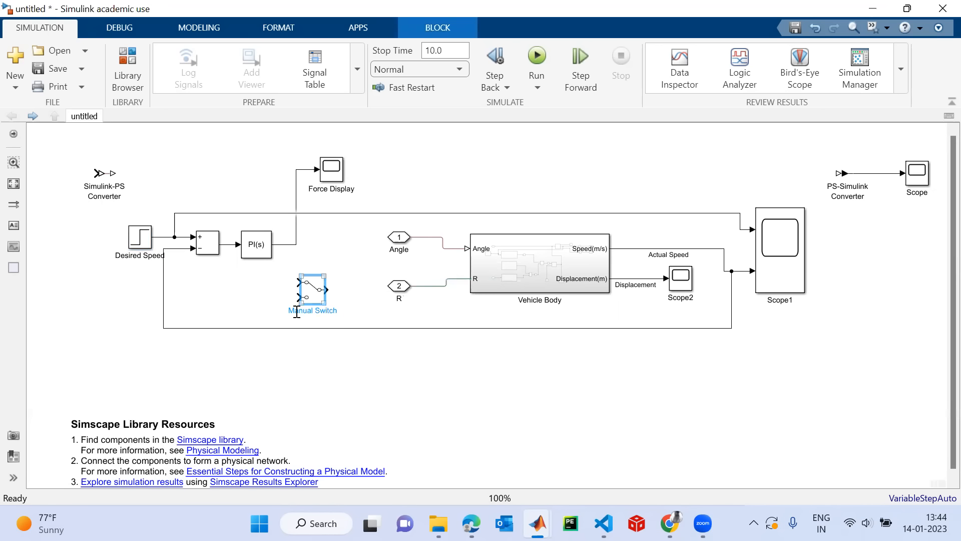
Copy the Desired Speed step block to just before the Manual Switch's lower input and name the copy Force.
drag(141, 244, 234, 304)
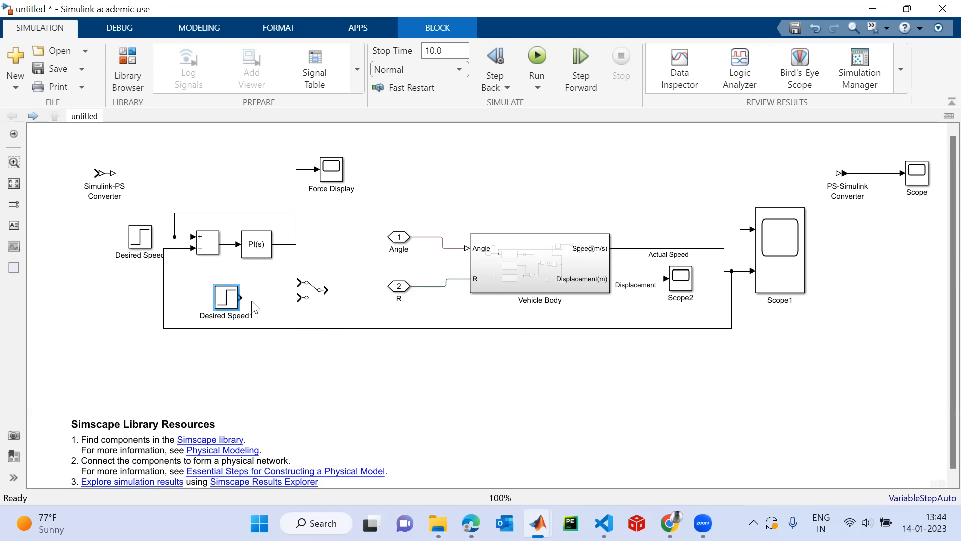
click(250, 318)
key(BackSpace)
key(BackSpace)
key(BackSpace)
key(BackSpace)
key(BackSpace)
key(BackSpace)
key(BackSpace)
key(BackSpace)
key(BackSpace)
key(BackSpace)
key(BackSpace)
key(BackSpace)
key(BackSpace)
text(Force)
key(Return)
Wire Force to the Manual Switch's lower input and branch the PI output to its upper input, shifting the switch slightly towards Vehicle Body.
drag(242, 296, 299, 299)
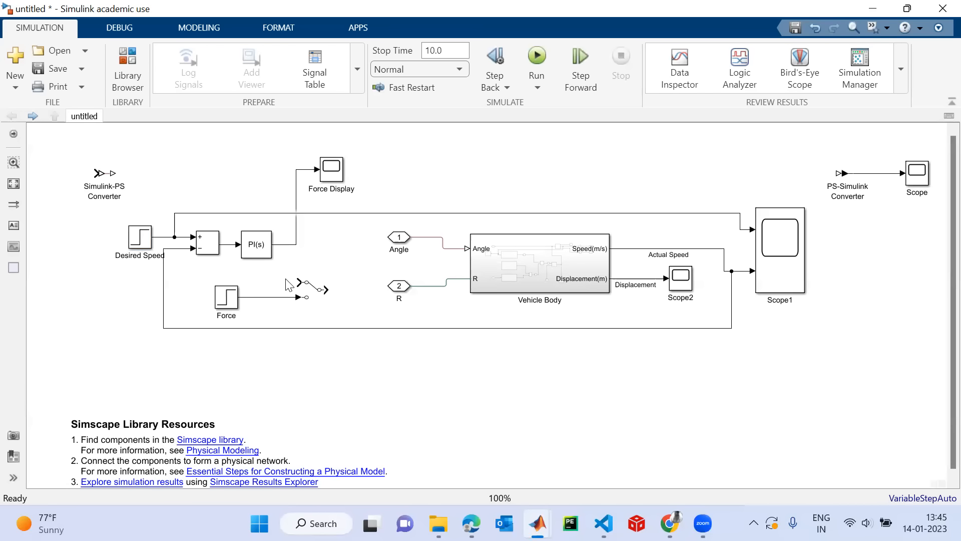
drag(299, 282, 295, 245)
click(324, 289)
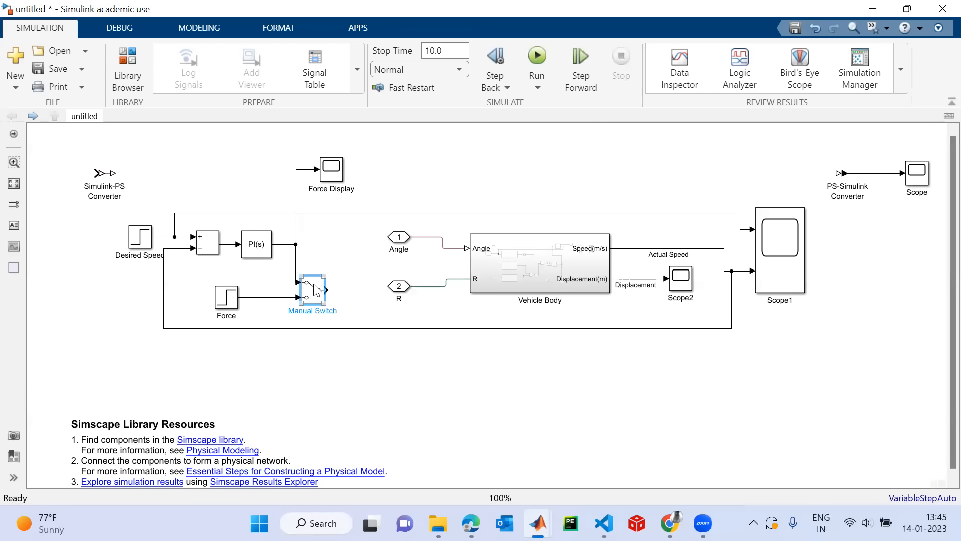
double_click(328, 291)
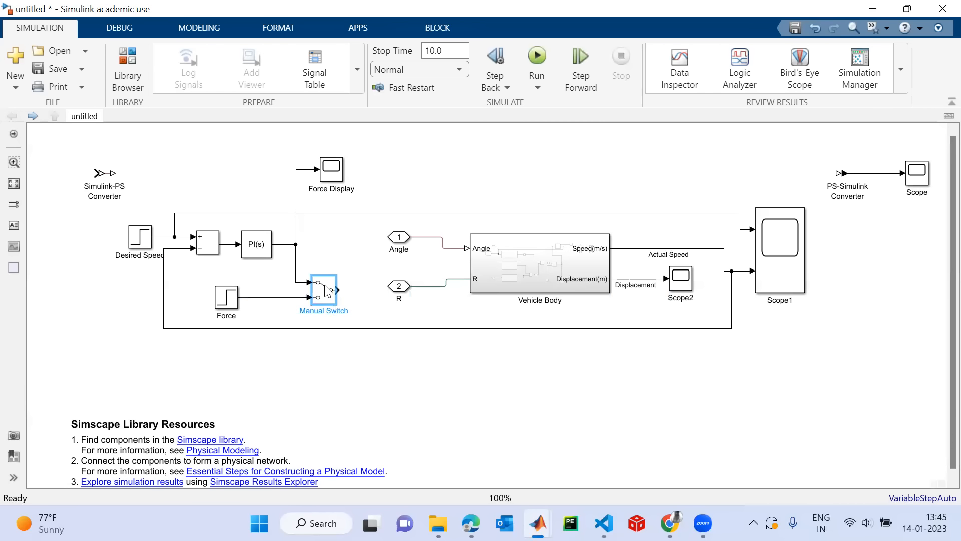
Delete the R connection port and straighten the remaining line stub at Vehicle Body's R port.
click(399, 290)
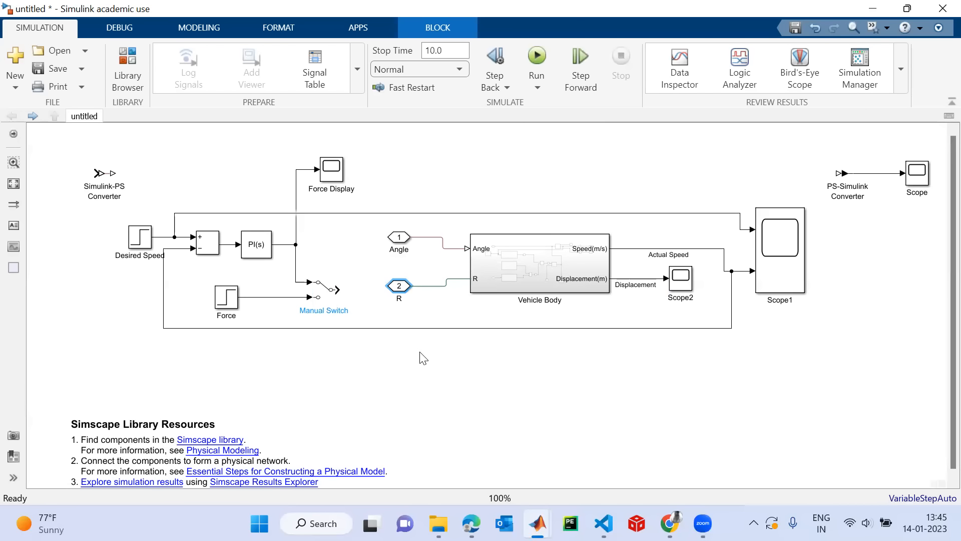
key(Delete)
drag(406, 286, 439, 278)
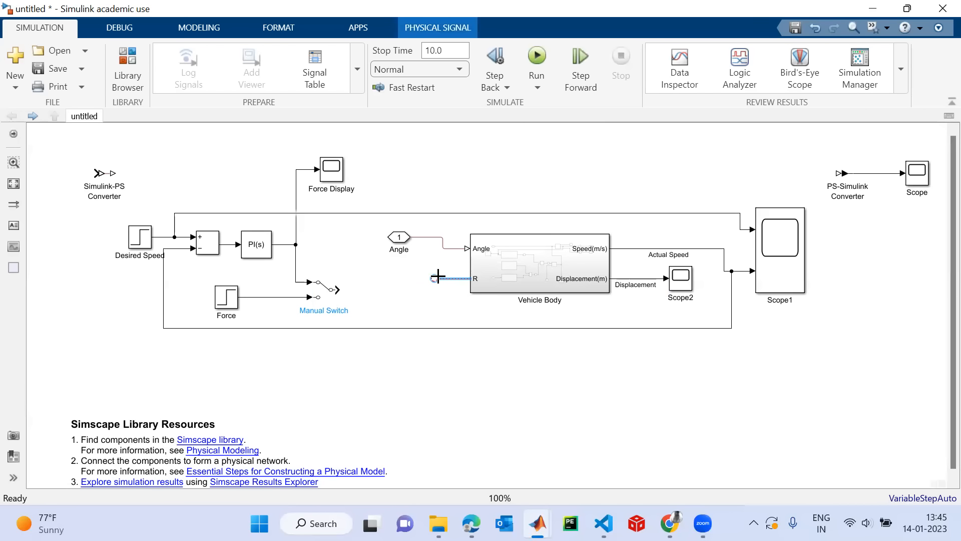
Add an Ideal Force Source block between the Manual Switch and Vehicle Body.
double_click(393, 306)
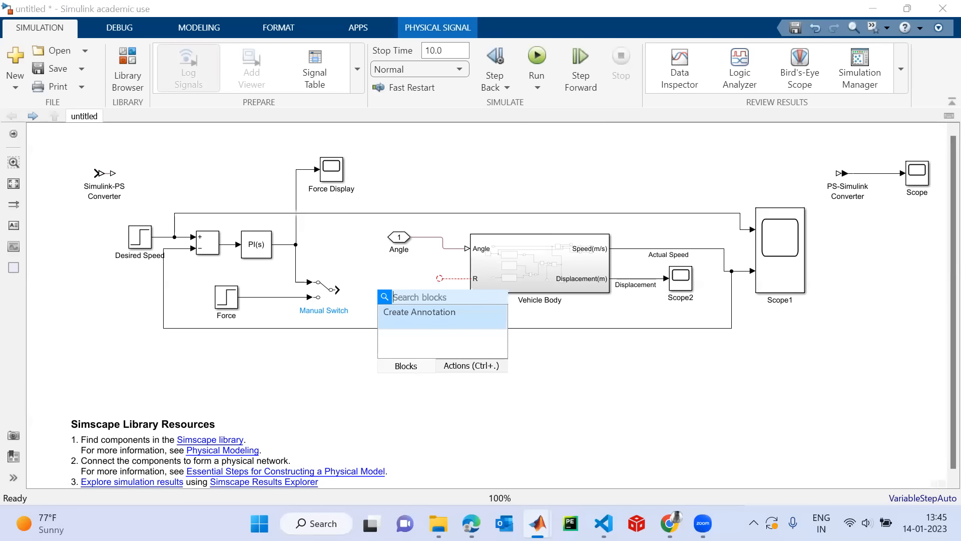
text(i)
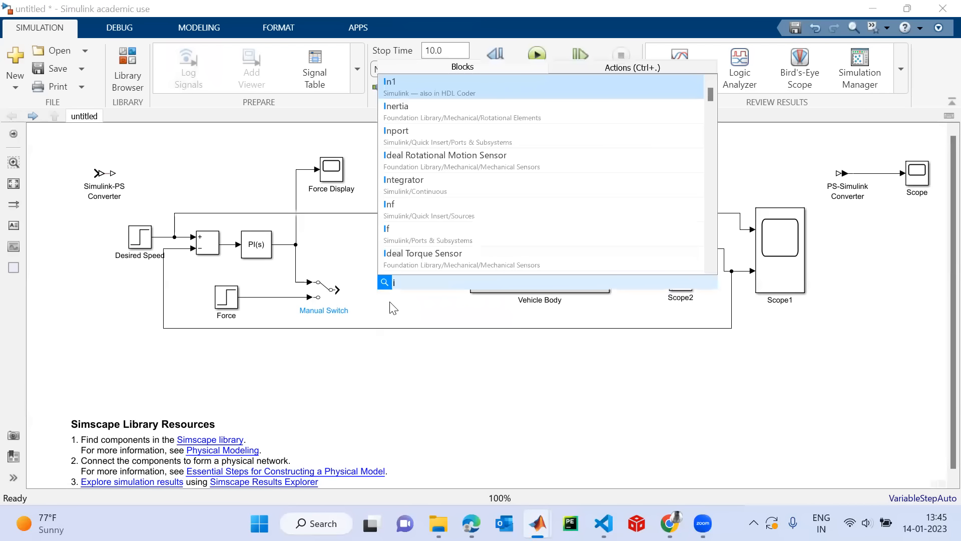
text(de)
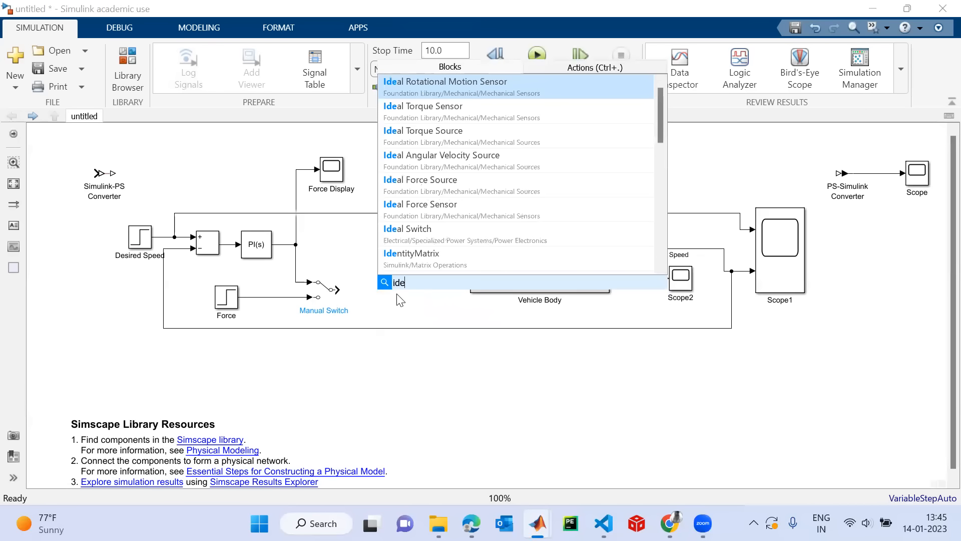
click(461, 192)
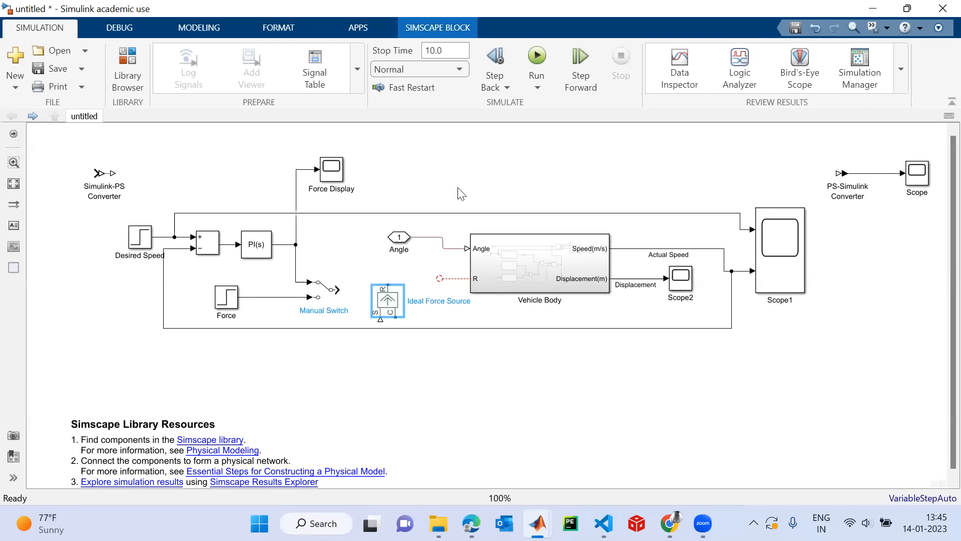
Turn off the content preview of the Vehicle Body subsystem.
click(572, 253)
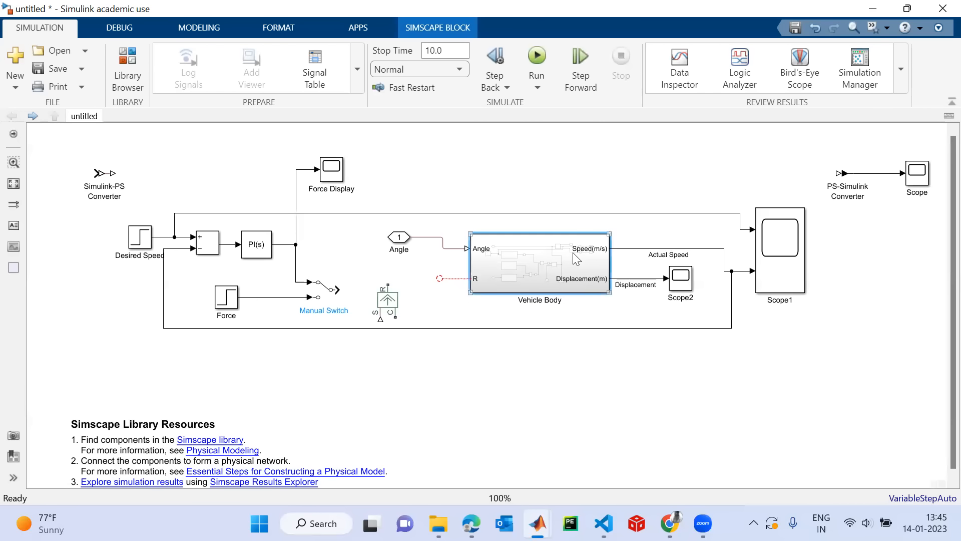
right_click(497, 265)
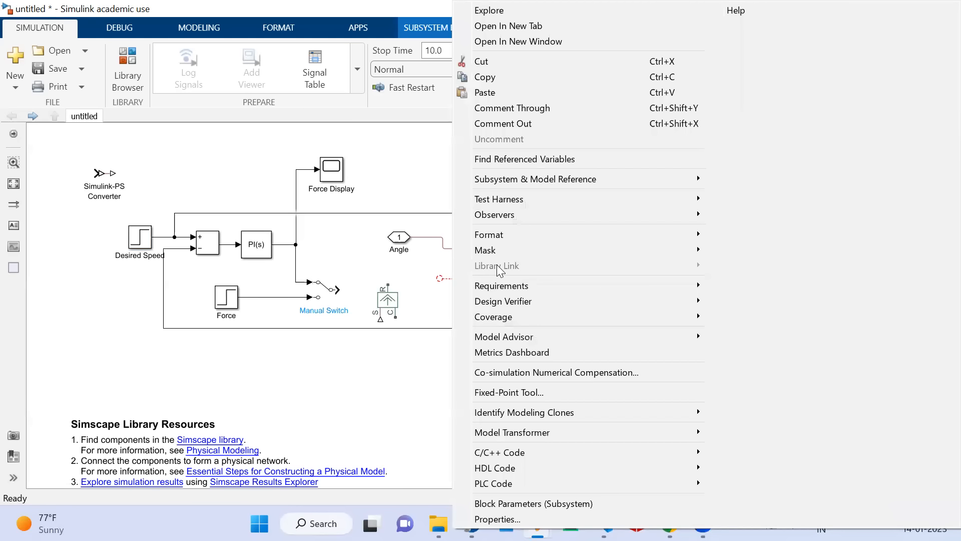
click(406, 414)
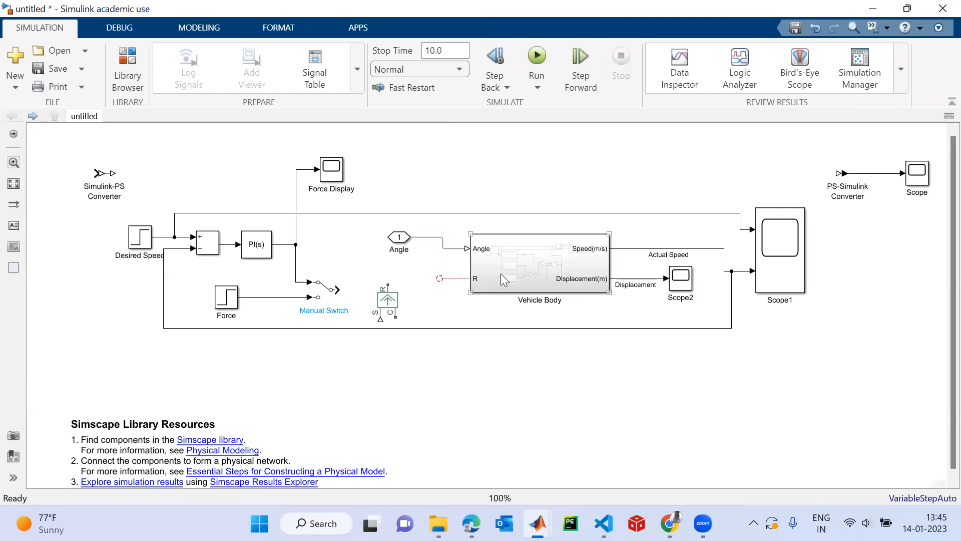
click(514, 268)
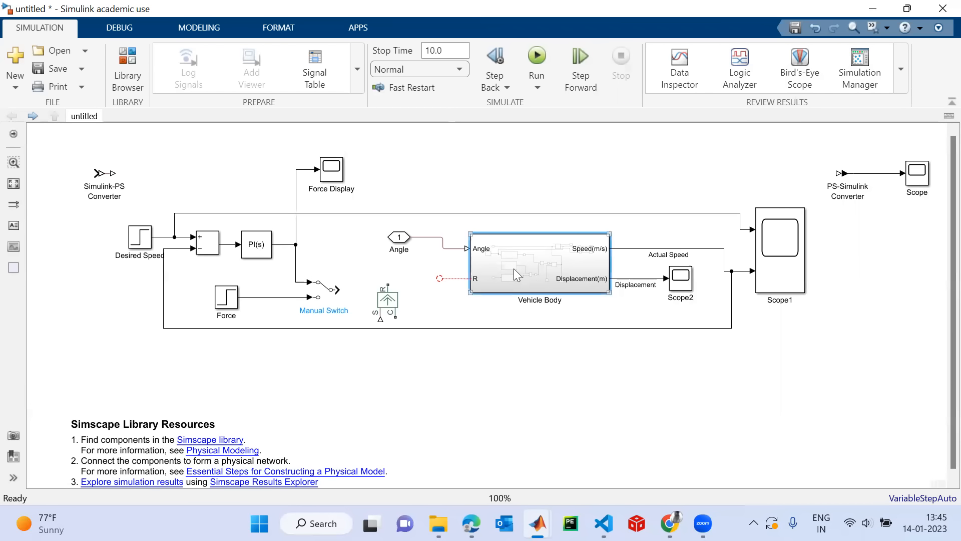
right_click(572, 328)
mouse_move(500, 236)
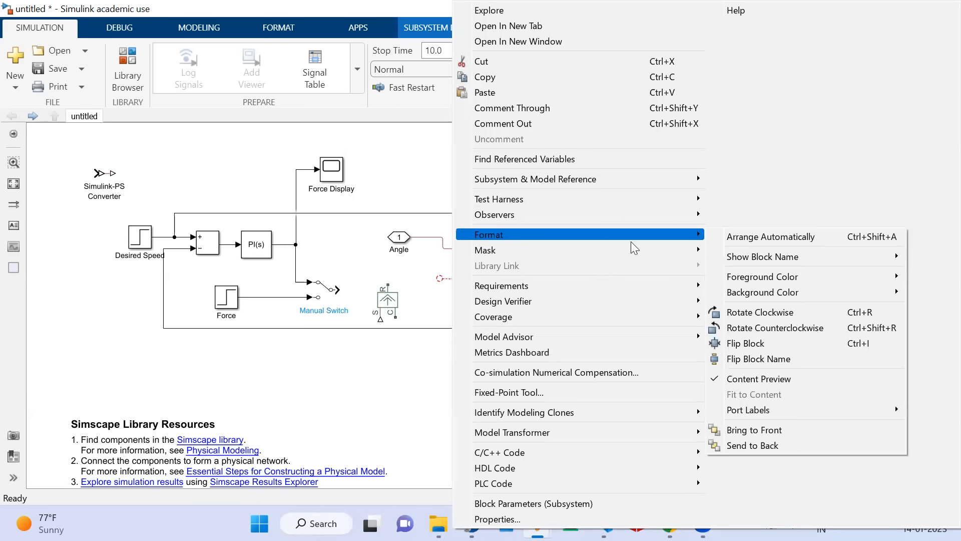
click(741, 376)
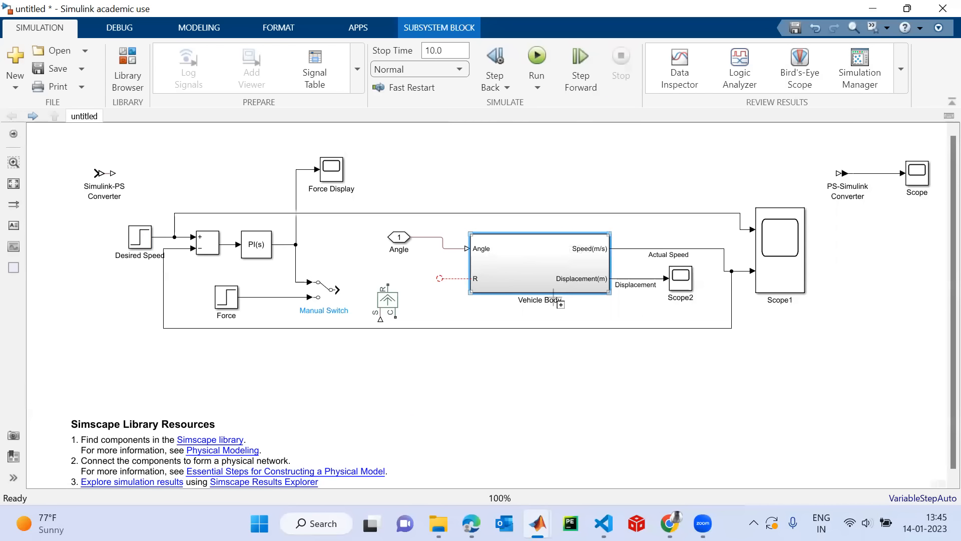
click(557, 265)
Rotate the Ideal Force Source clockwise and attach its R port to Vehicle Body's R line.
click(387, 300)
click(382, 301)
key(ctrl+r)
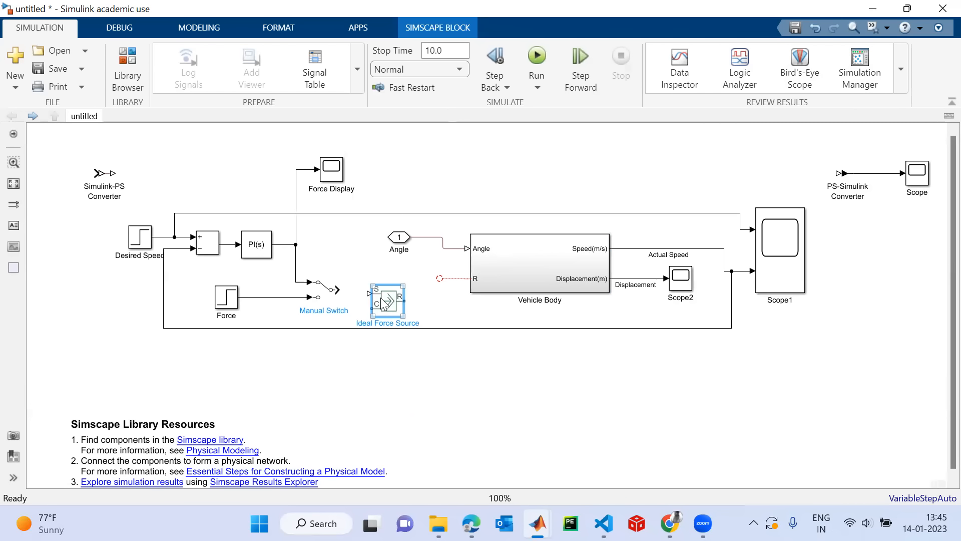
drag(382, 299, 442, 281)
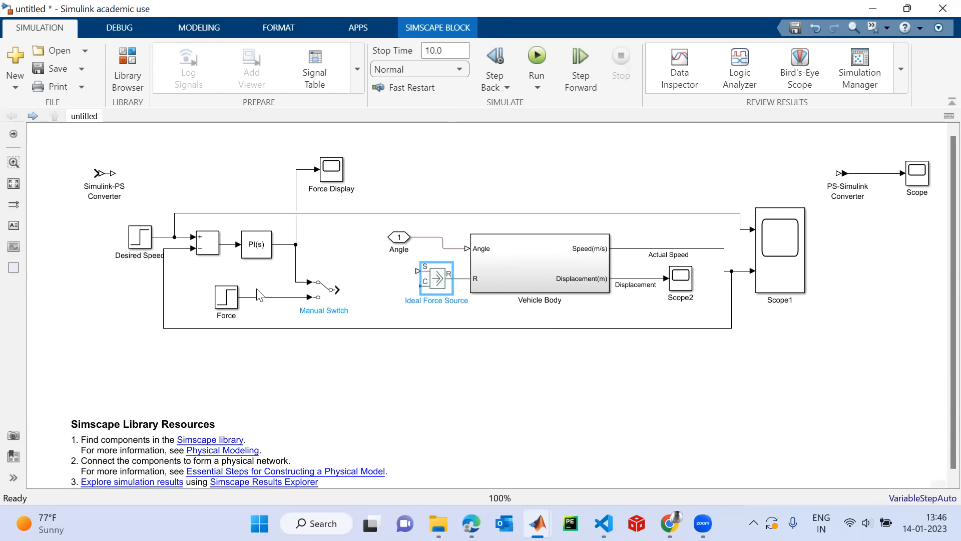
Place the Simulink-PS Converter between the Manual Switch output and the Ideal Force Source's S port and connect both ends.
click(106, 174)
drag(105, 174, 418, 272)
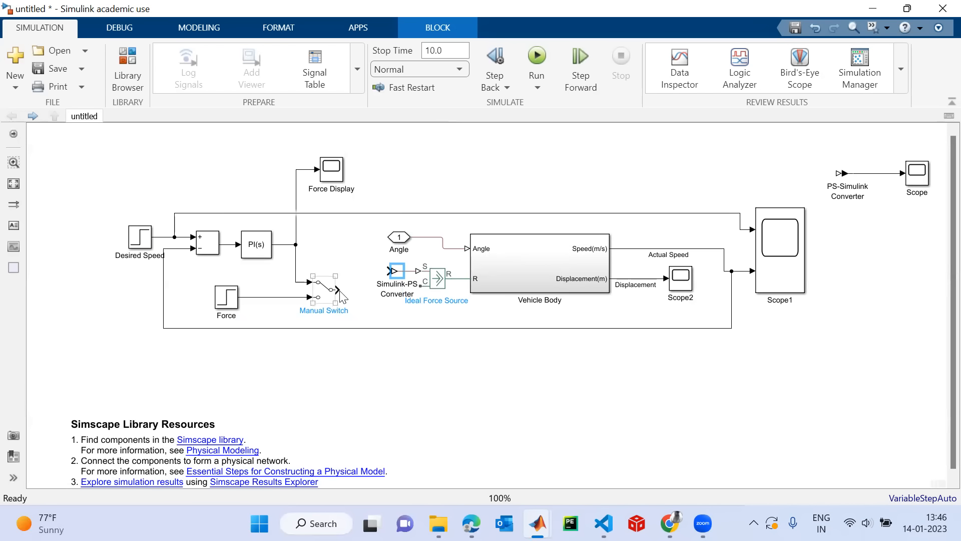
drag(352, 284, 392, 270)
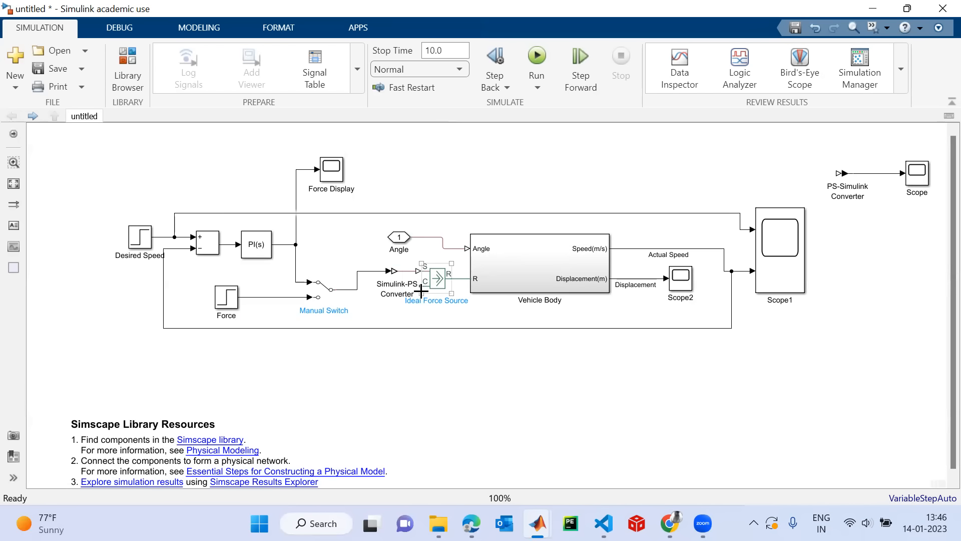
Add a Mechanical Translational Reference block below the Ideal Force Source.
double_click(406, 383)
text(mecha)
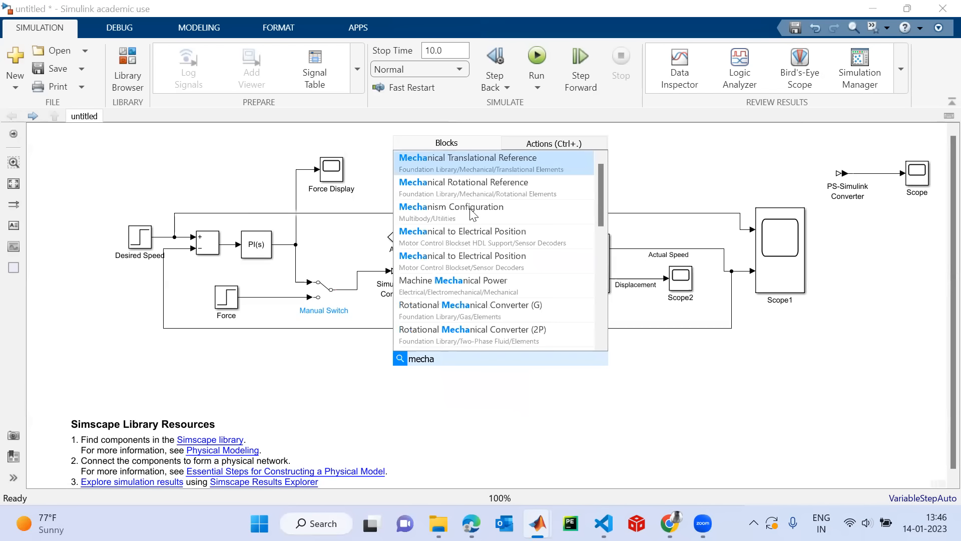
click(498, 157)
click(404, 375)
drag(405, 374, 431, 374)
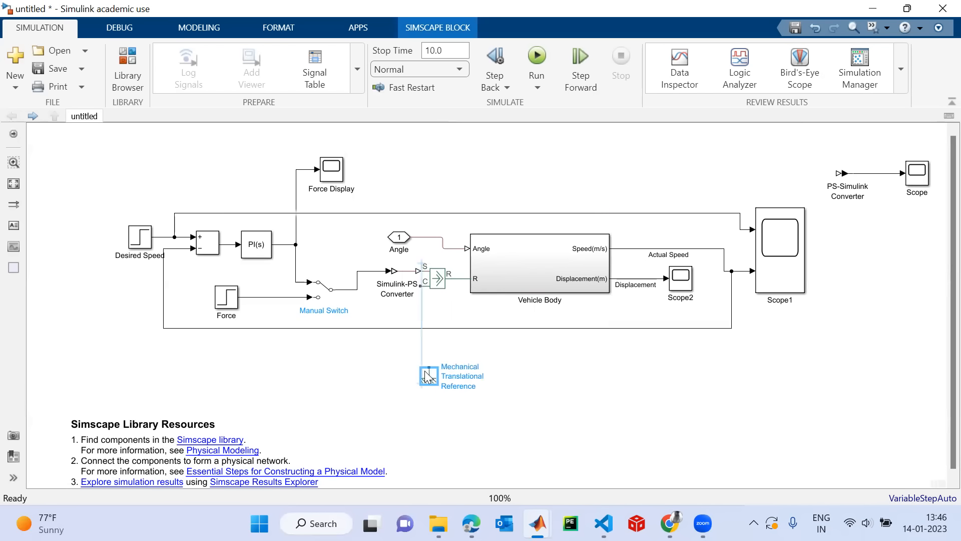
Connect the Ideal Force Source's C port to the Mechanical Translational Reference and straighten the line by aligning the reference block.
click(429, 280)
mouse_move(419, 283)
mouse_down()
mouse_move(429, 372)
mouse_move(406, 383)
mouse_up()
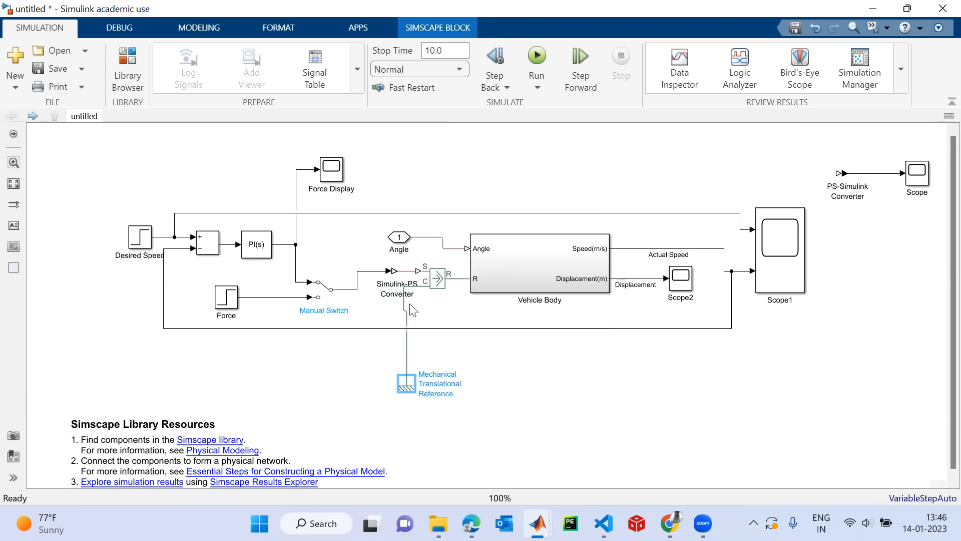
mouse_move(407, 313)
mouse_down()
mouse_move(415, 314)
mouse_move(404, 314)
mouse_up()
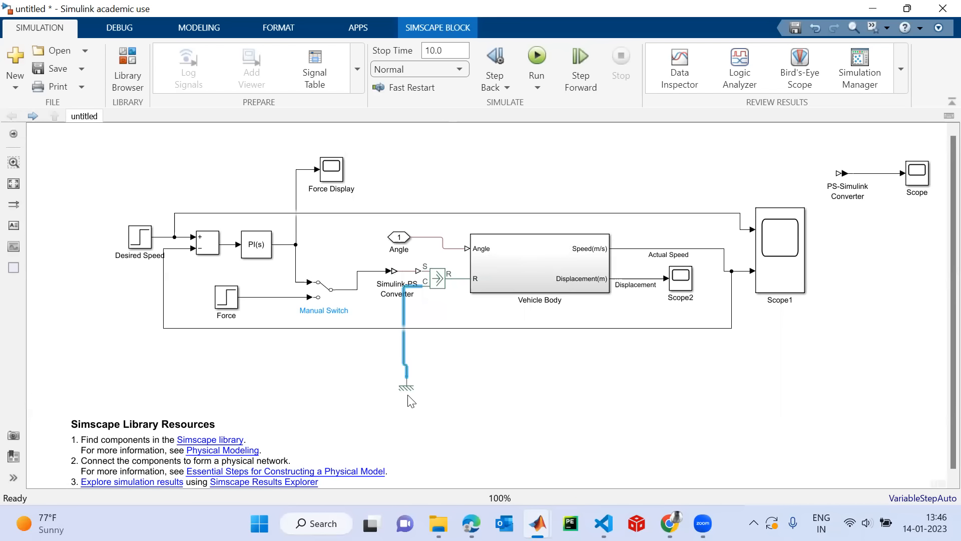
drag(408, 389, 405, 389)
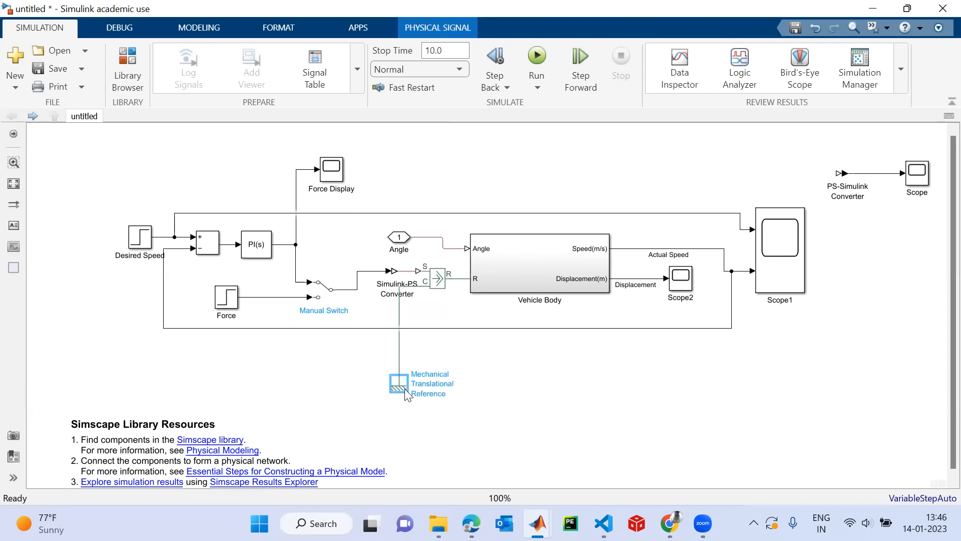
click(485, 386)
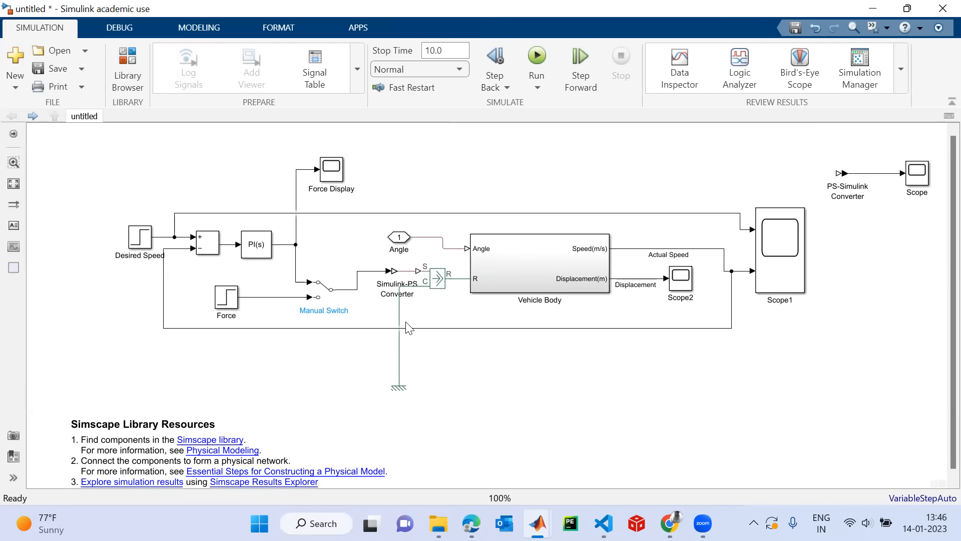
Add a Solver Configuration block and connect it to the Mechanical Translational Reference line.
double_click(214, 369)
text(solver)
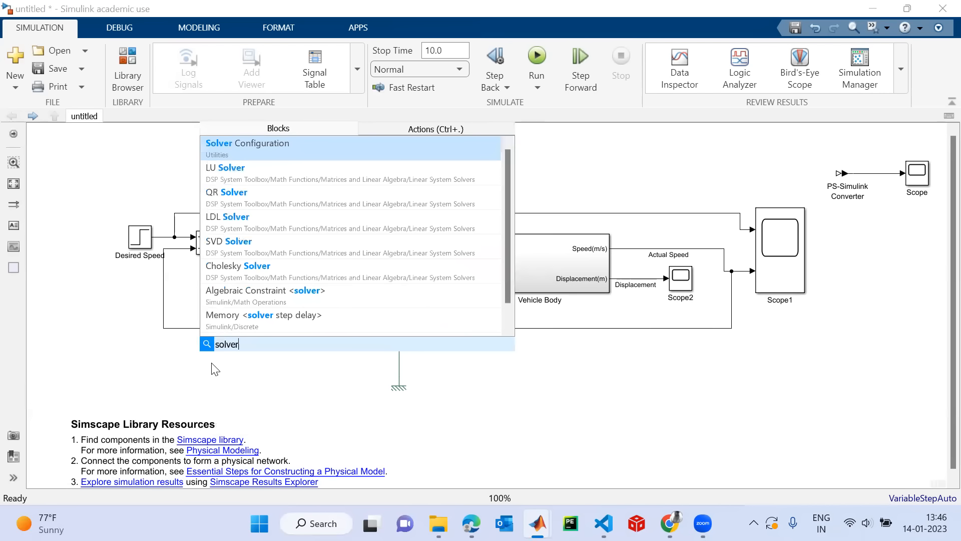
click(308, 156)
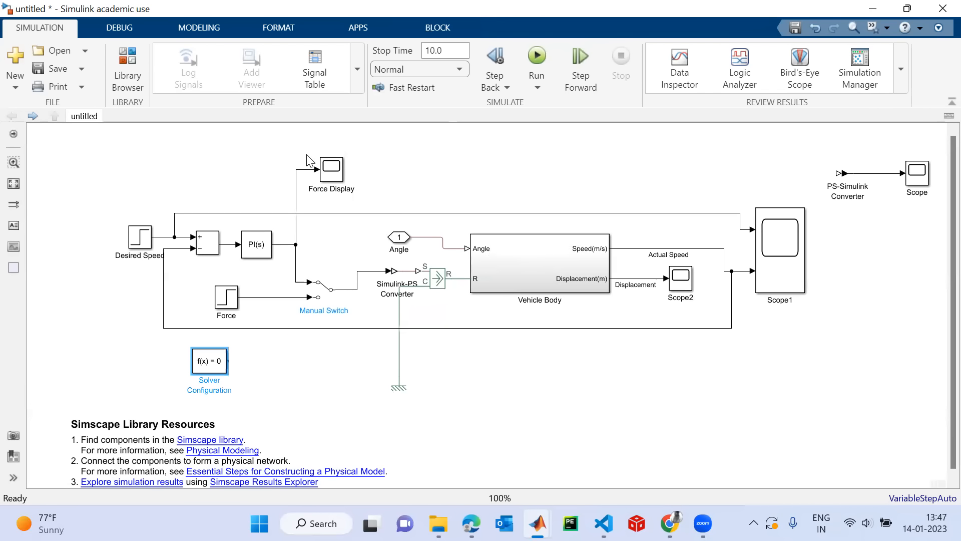
drag(214, 369, 399, 360)
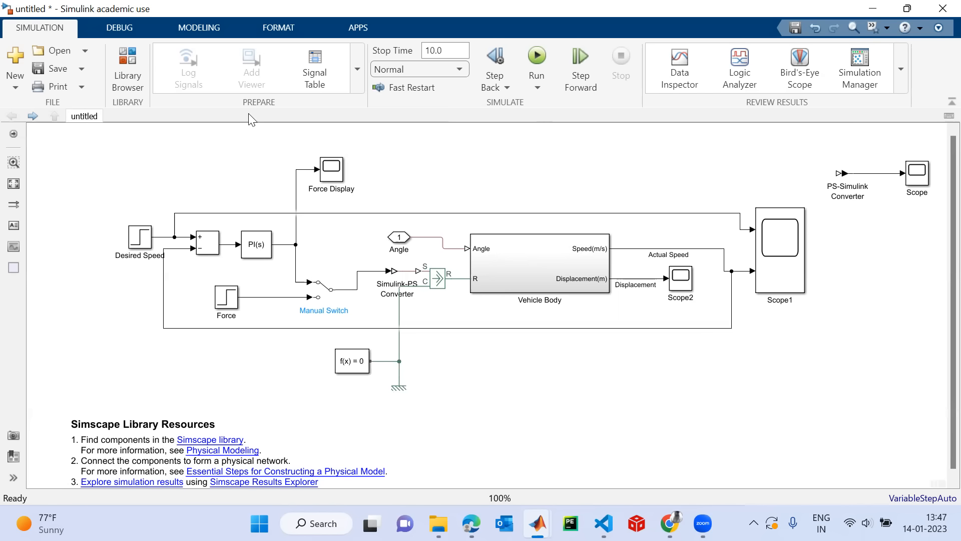
Delete the Angle connection port in front of Vehicle Body's Angle input.
click(396, 242)
key(Delete)
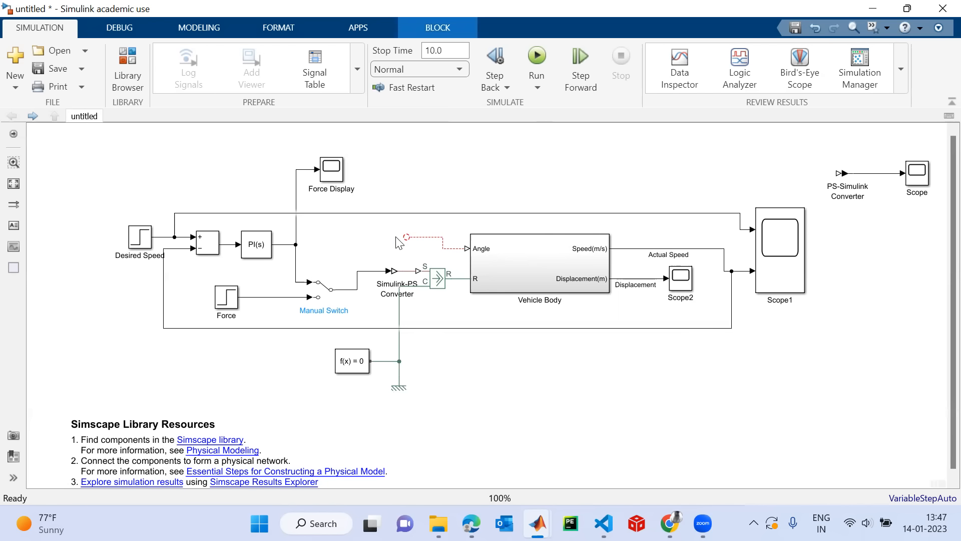
double_click(354, 237)
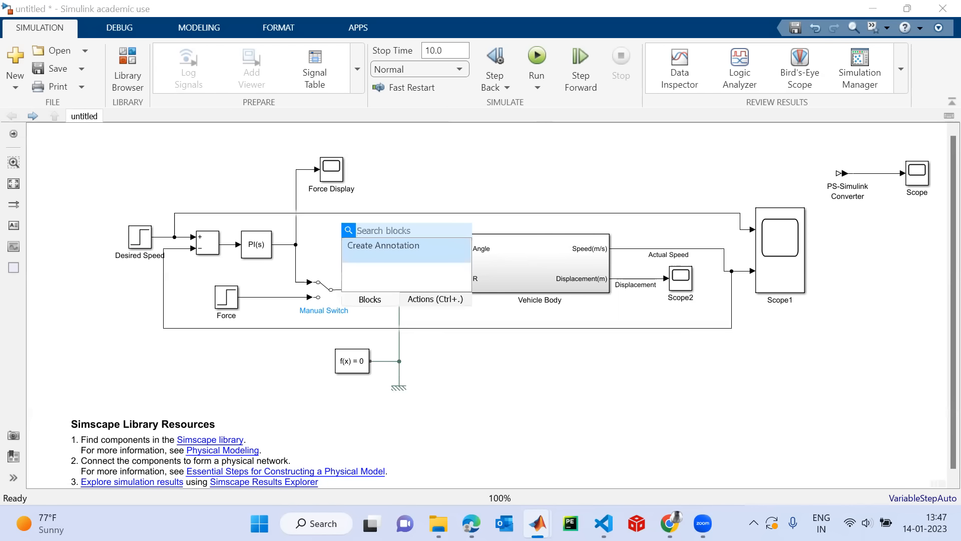
text(ps)
click(382, 245)
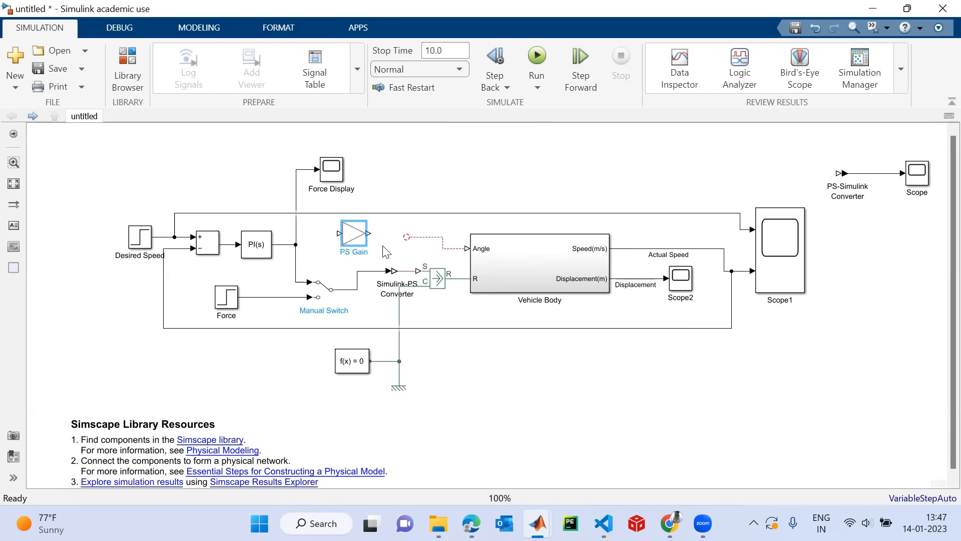
click(364, 237)
key(Delete)
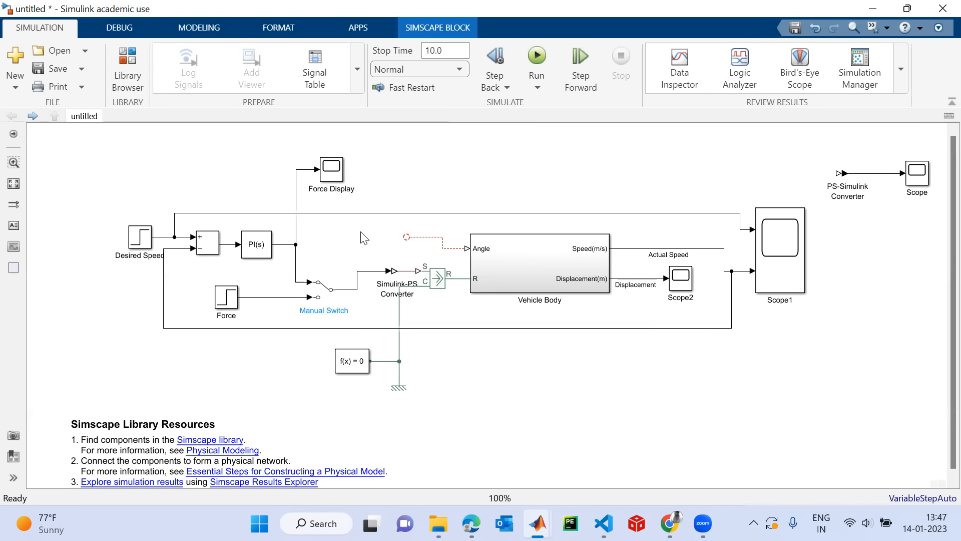
Add a PS Constant block and connect it to the open line at Vehicle Body's Angle input.
double_click(364, 238)
text(ps)
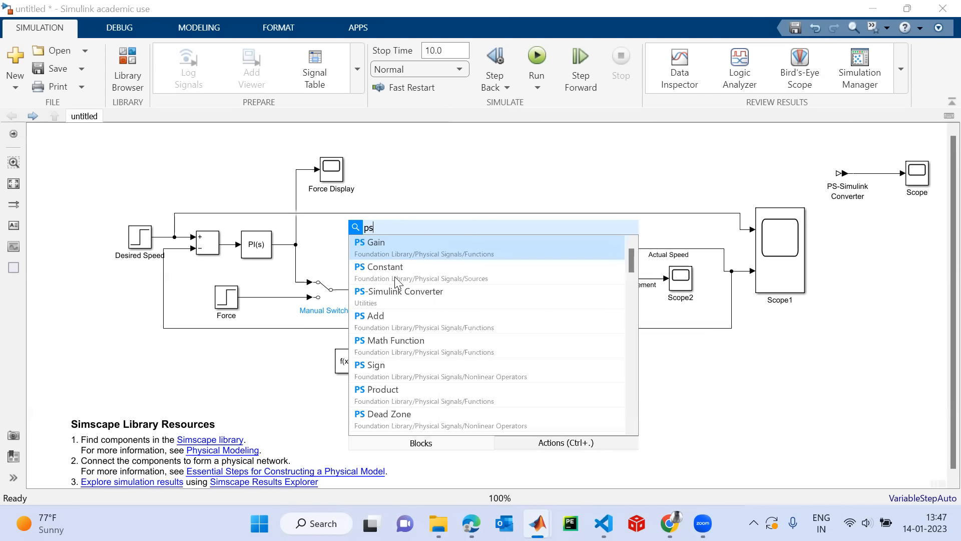
click(394, 276)
drag(362, 232, 423, 246)
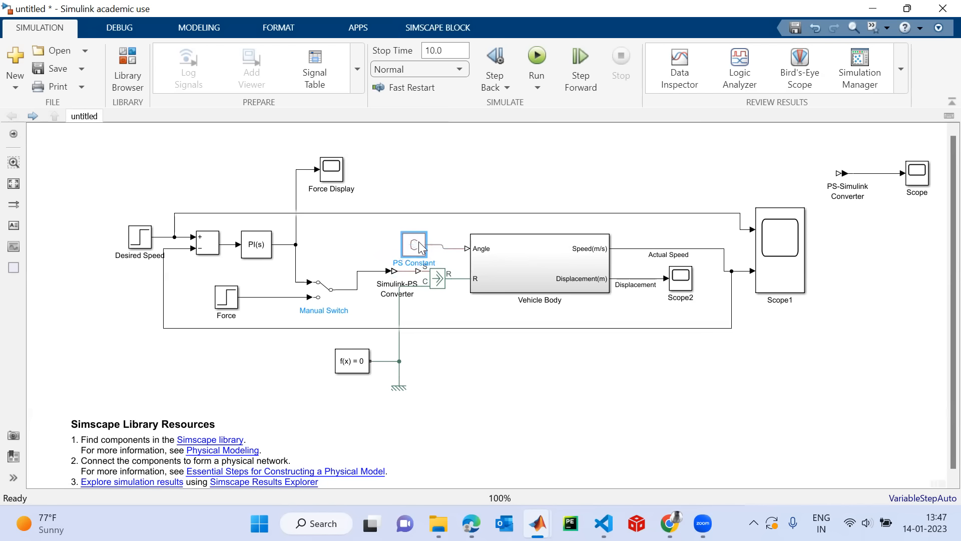
Set the PS Constant's Constant parameter to 0 and close its block parameters.
double_click(415, 244)
click(636, 184)
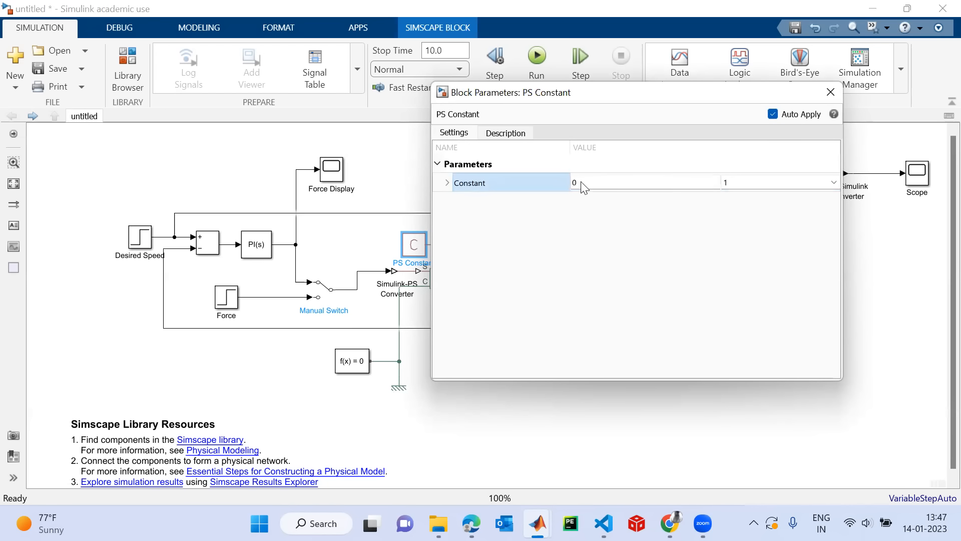
drag(718, 96, 610, 118)
click(721, 116)
Delete the spare PS-Simulink Converter and the Scope wired to it.
drag(830, 141, 928, 212)
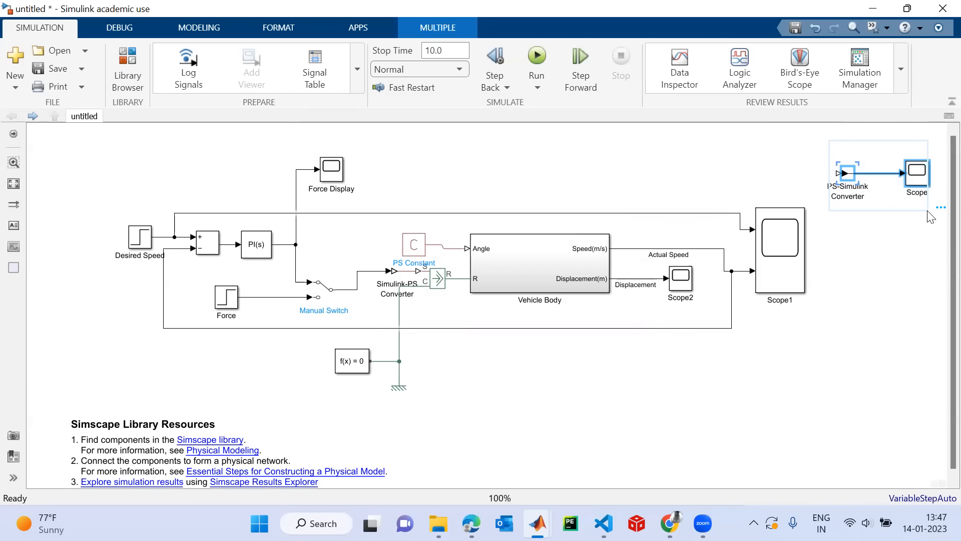
key(Delete)
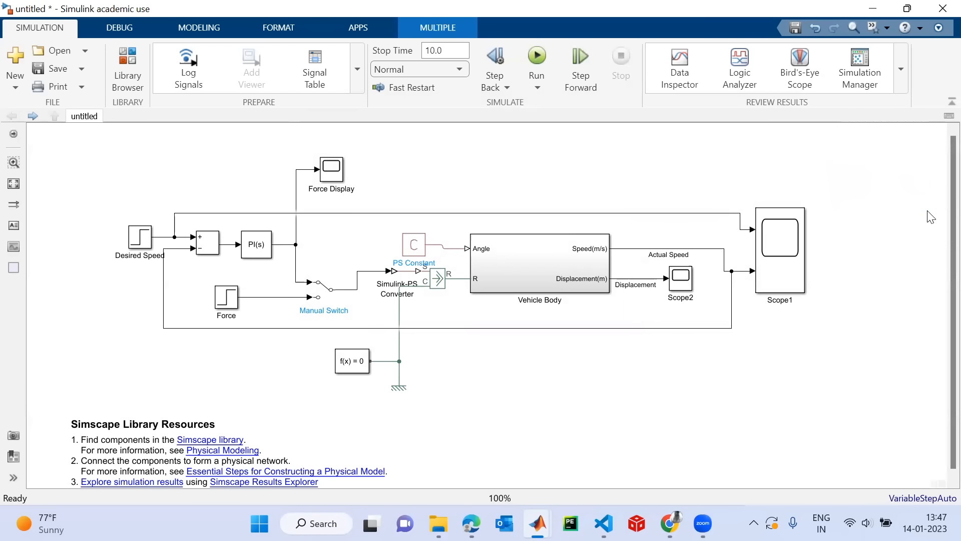
Rename the two-input Scope1 block as Speed.
click(782, 302)
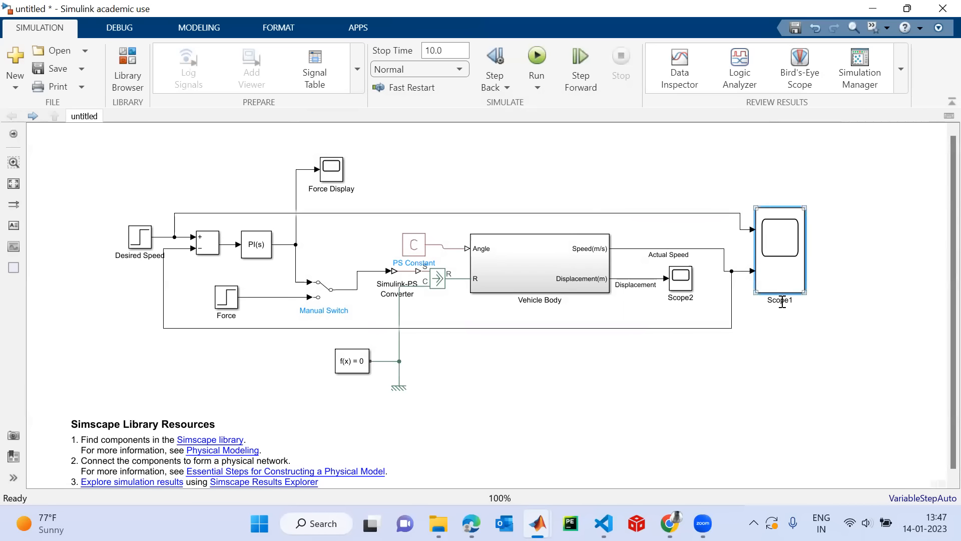
key(BackSpace)
key(BackSpace)
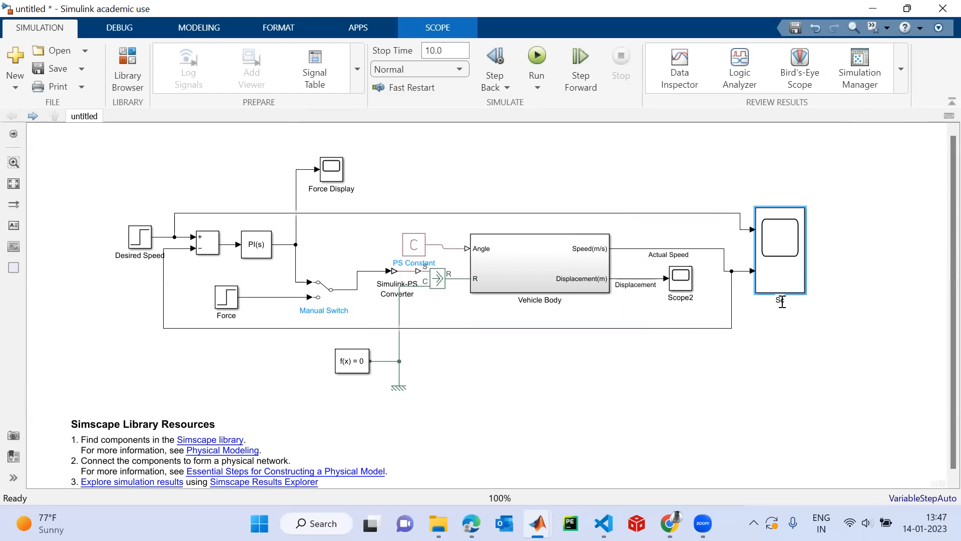
text(eed)
Rename Scope2 on Vehicle Body's displacement output as Displacement.
click(687, 299)
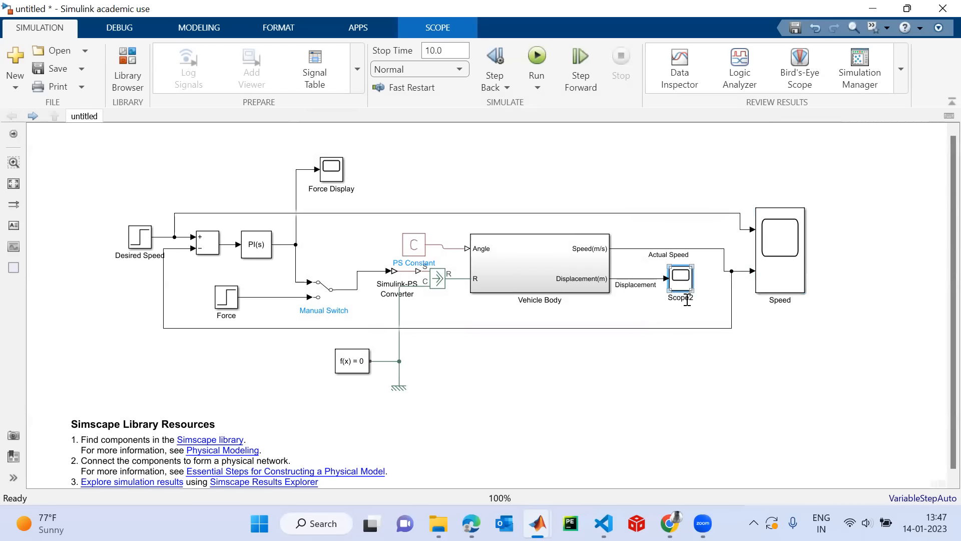
double_click(687, 299)
key(BackSpace)
text(Displacement)
click(769, 309)
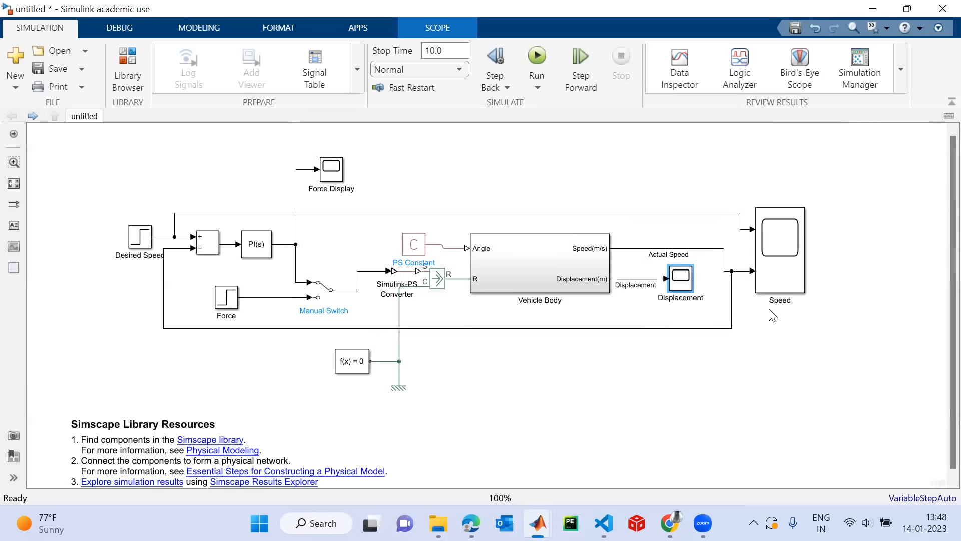
Label the signal line from the Desired Speed step to the Speed scope as Desired Speed.
double_click(698, 214)
text(De)
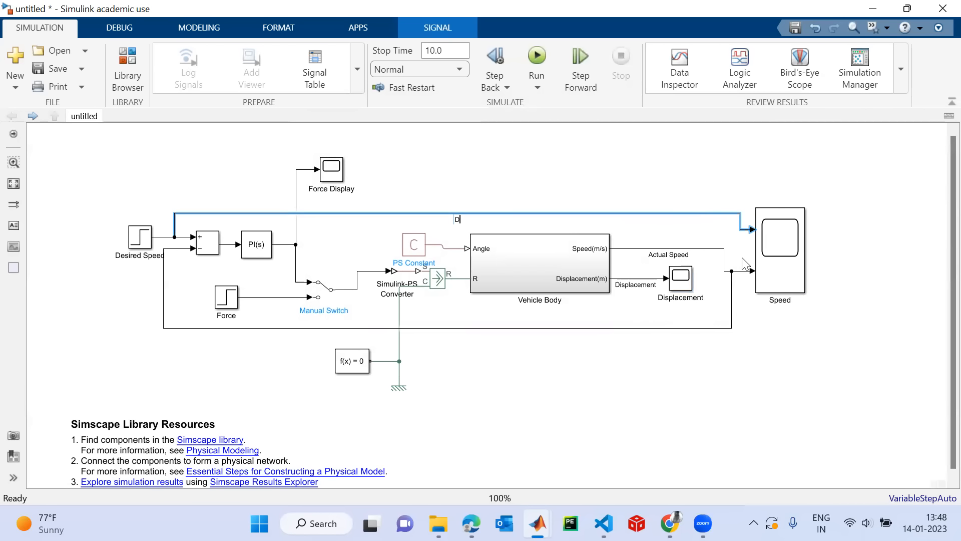
text(sired )
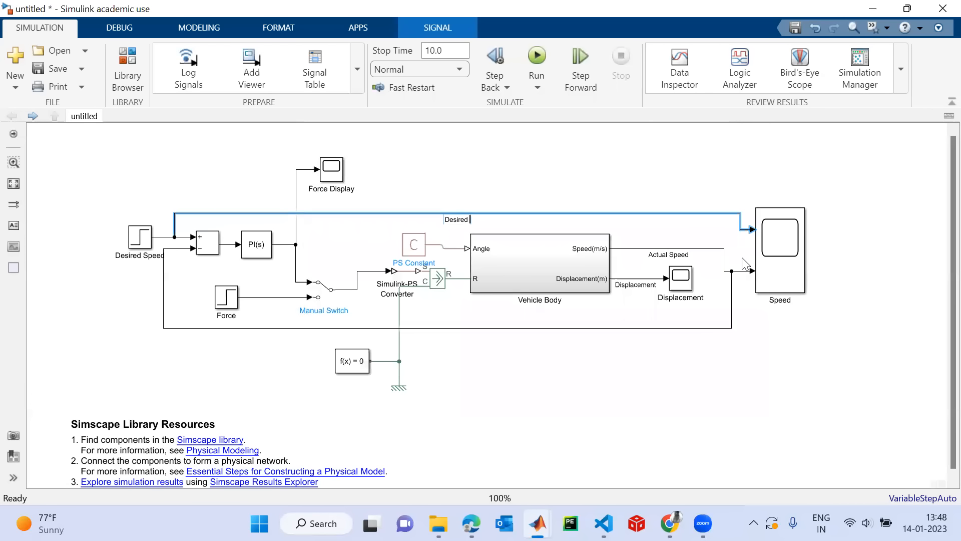
text(Speed)
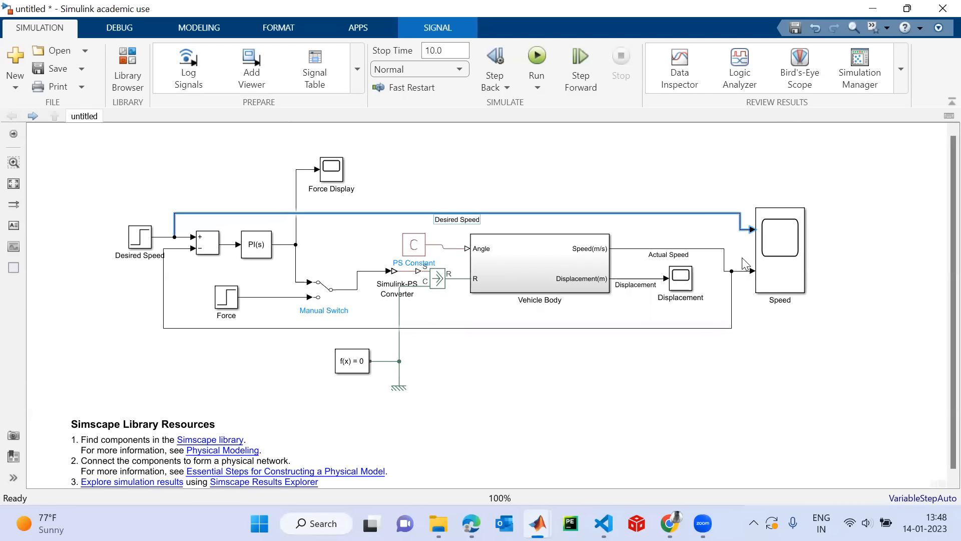
click(662, 404)
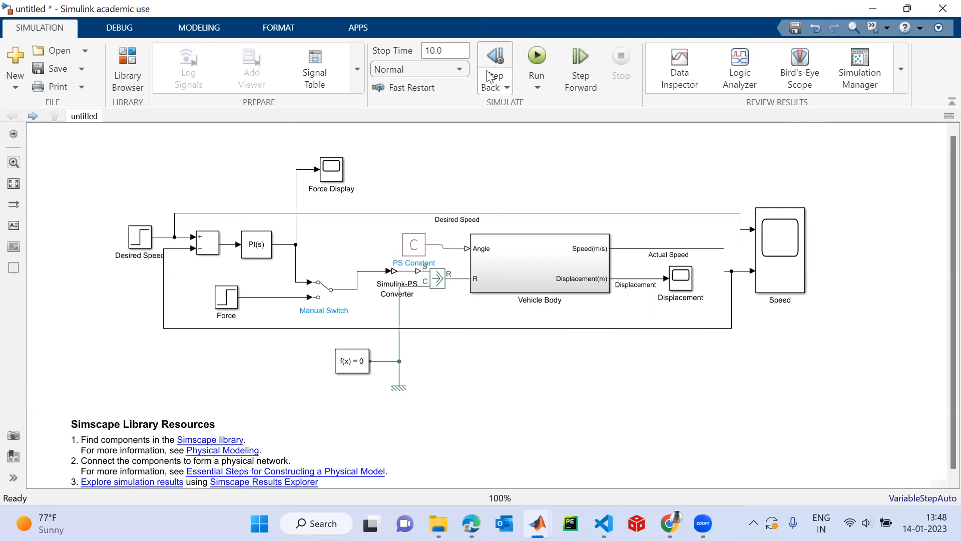
Run the simulation, read the reported error in the diagnostics, and close the diagnostics view.
click(923, 15)
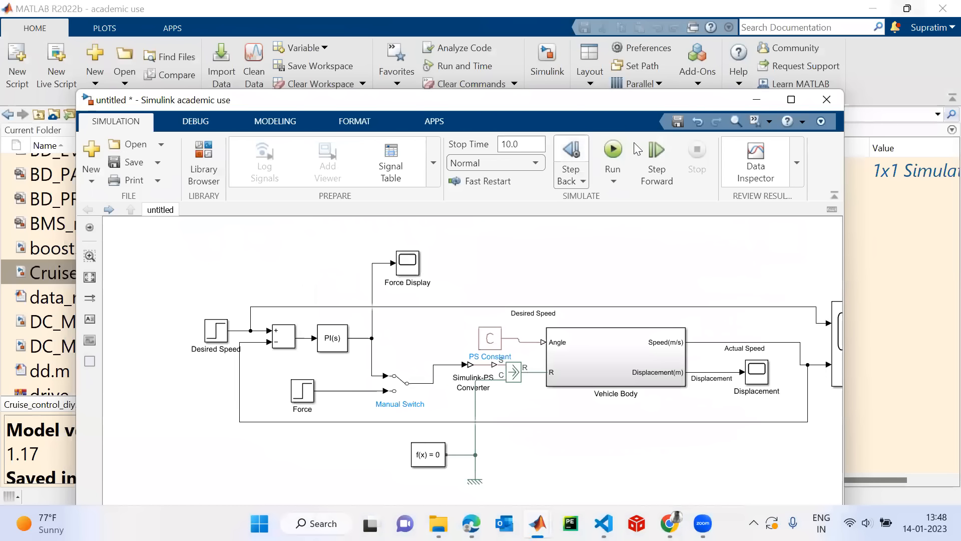
click(791, 100)
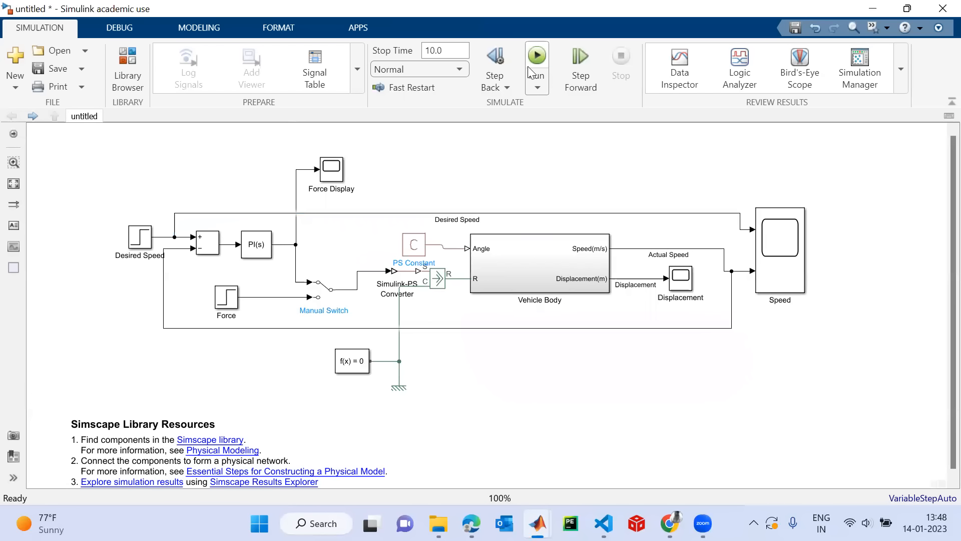
click(536, 56)
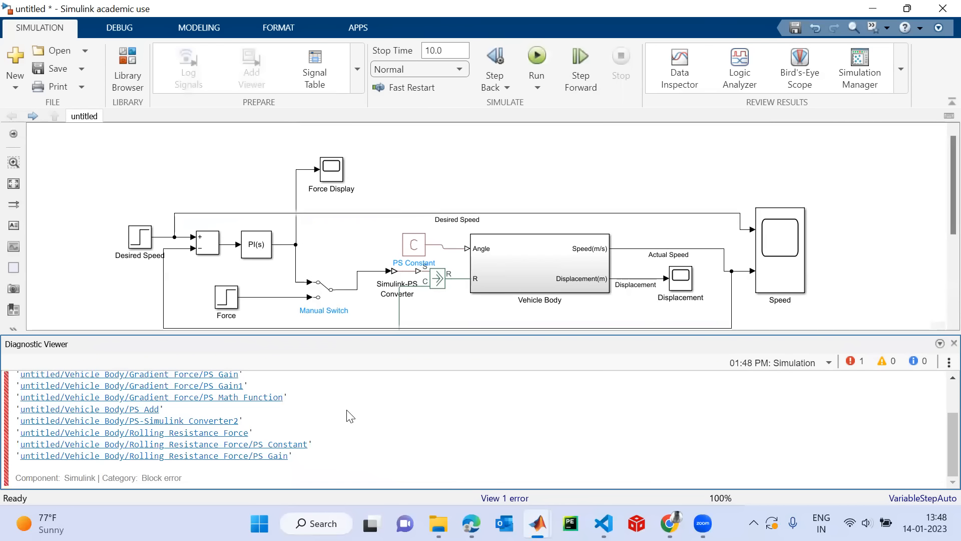
scroll(349, 415, up, 2)
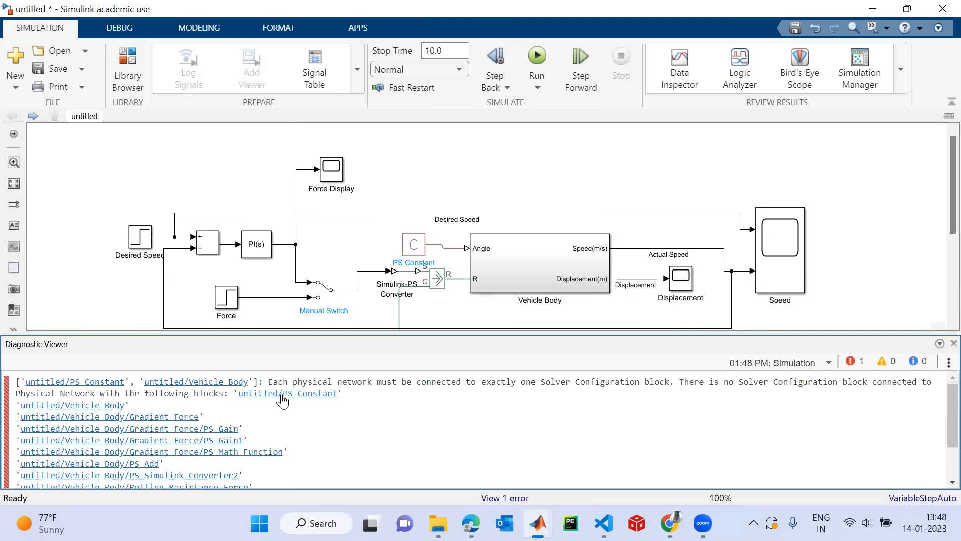
click(939, 345)
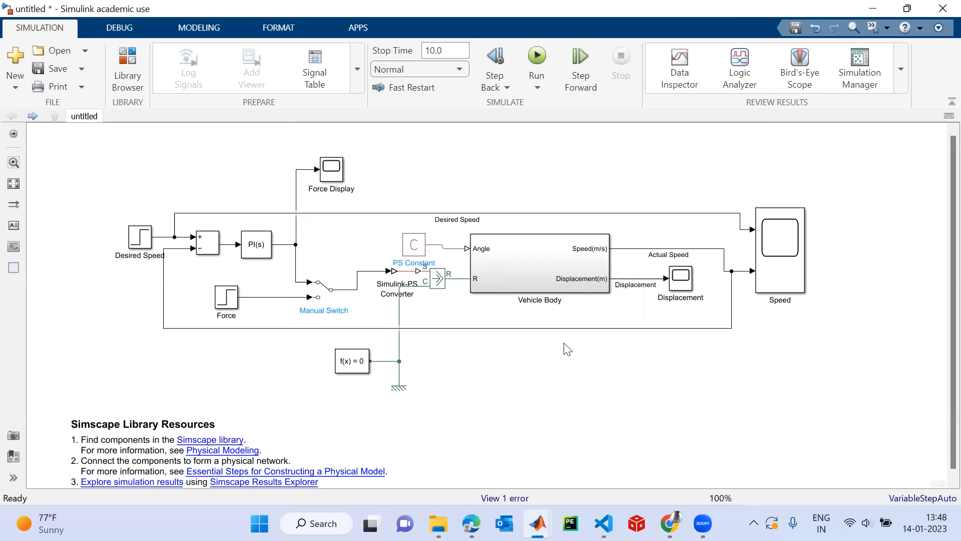
Delete the line connecting the Solver Configuration block to the Mechanical Translational Reference branch.
click(389, 361)
key(Delete)
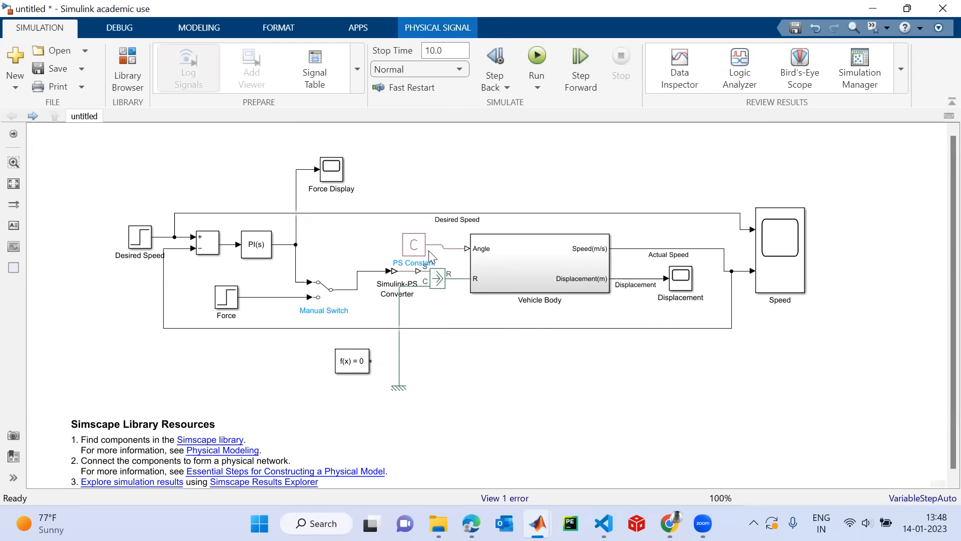
click(479, 261)
mouse_move(477, 257)
mouse_down()
mouse_move(476, 278)
mouse_move(479, 255)
mouse_up()
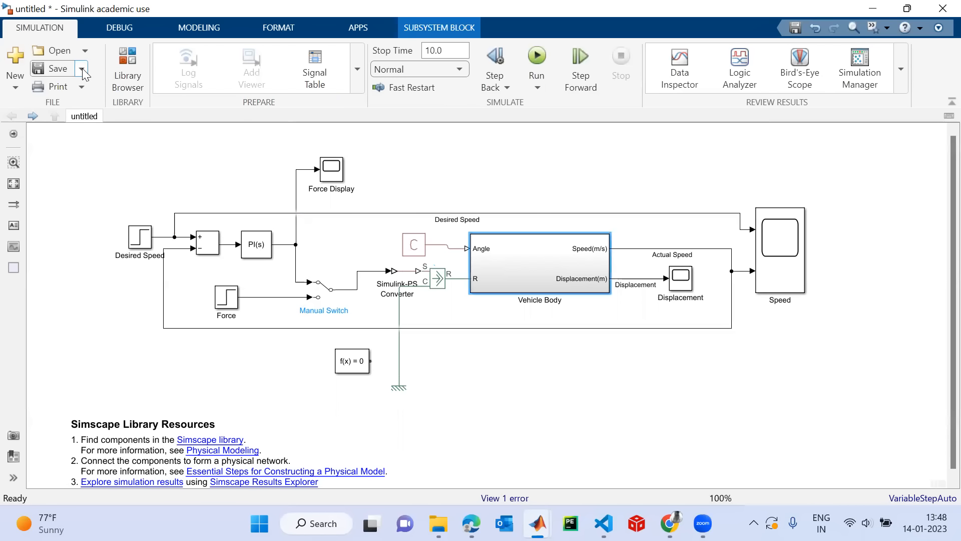
Save the model under the new file name vehicle_1.
click(83, 68)
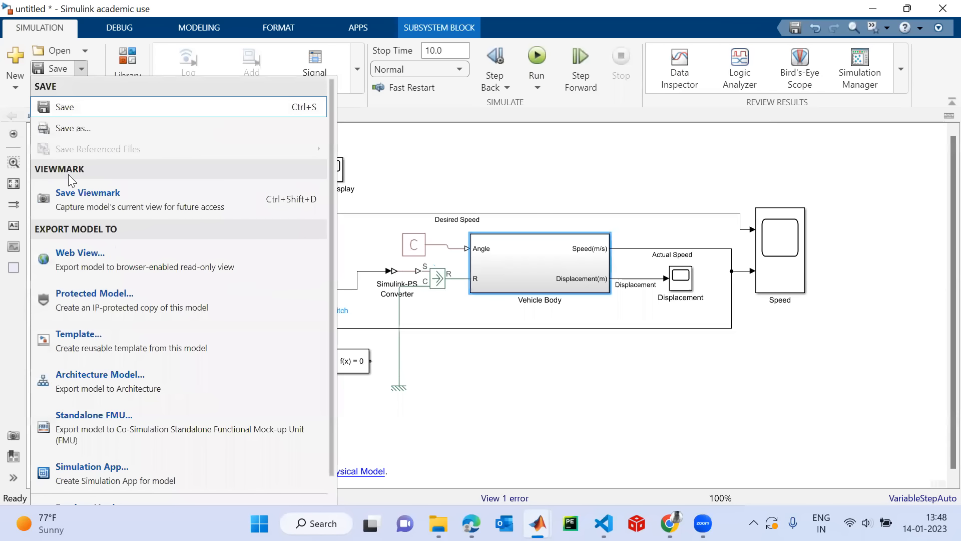
click(61, 131)
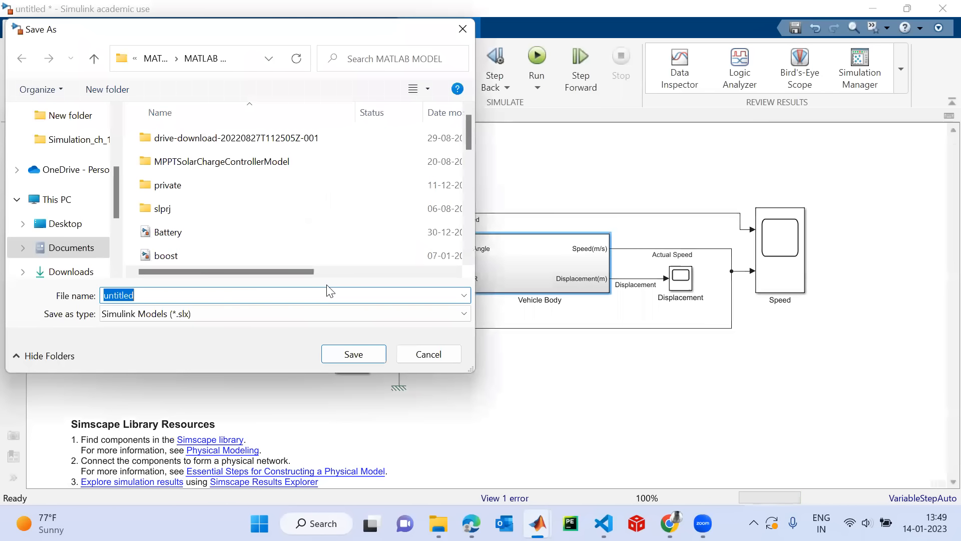
text(vehicle)
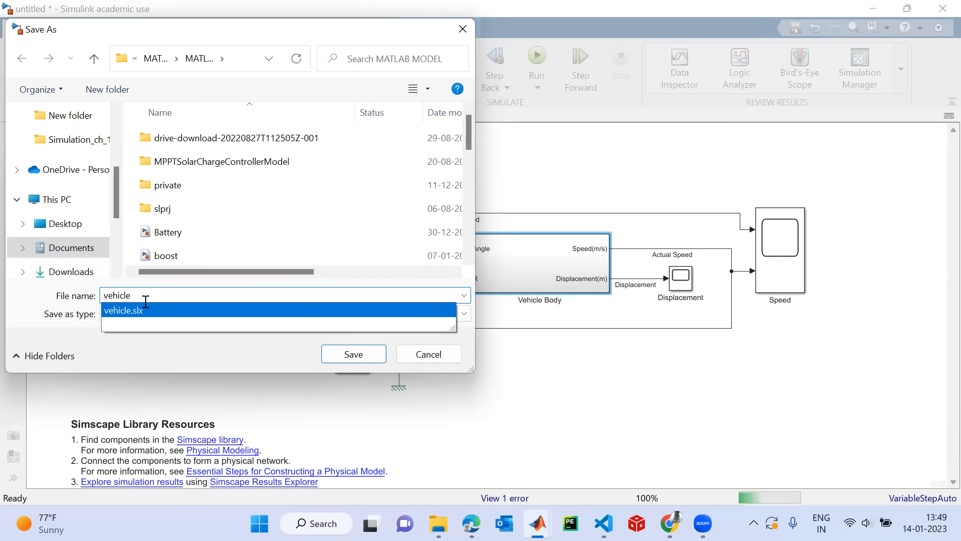
text(_1)
key(Return)
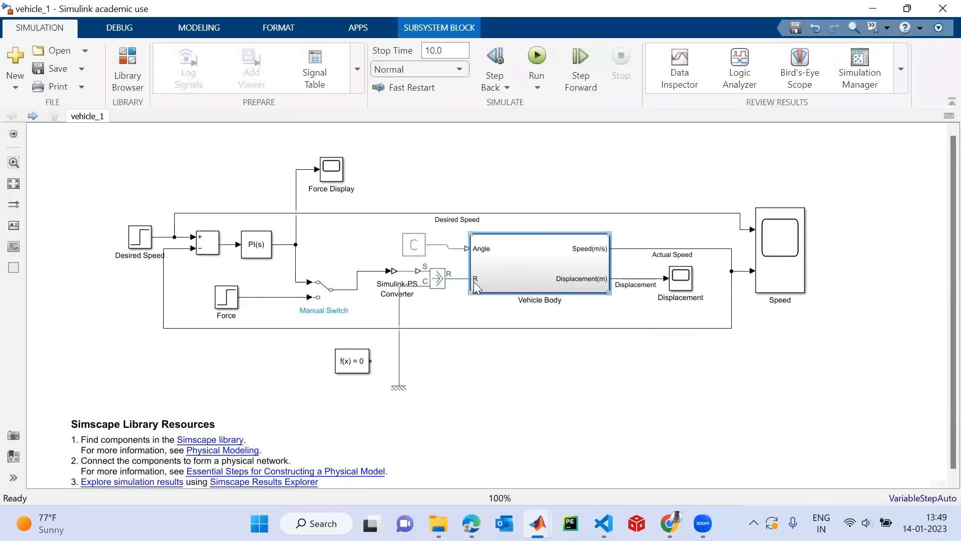
Place the Solver Configuration block above PS Constant, connect it to the line feeding Vehicle Body's Angle input, and save the model.
mouse_move(475, 283)
mouse_down()
mouse_move(474, 247)
mouse_move(478, 283)
mouse_up()
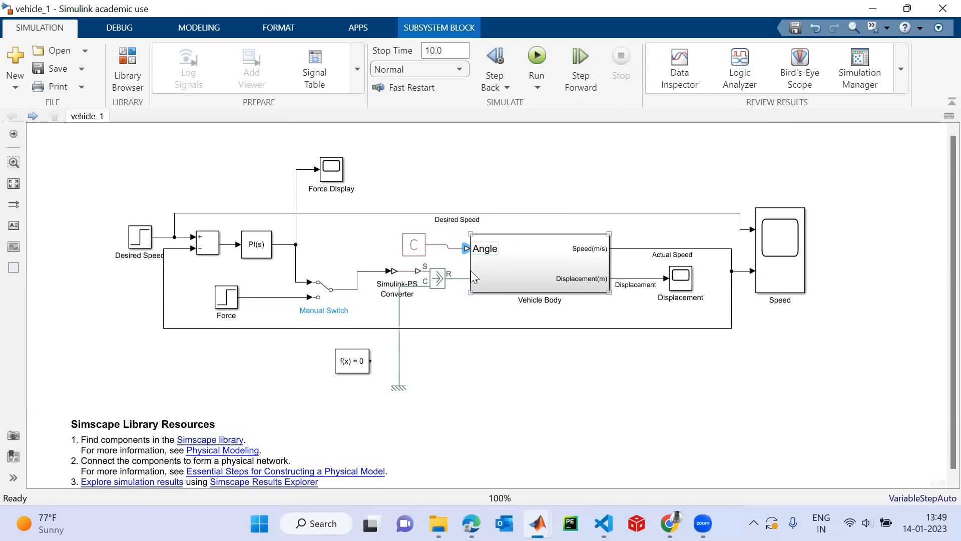
click(502, 394)
mouse_move(473, 248)
mouse_down()
mouse_move(474, 277)
mouse_move(476, 252)
mouse_up()
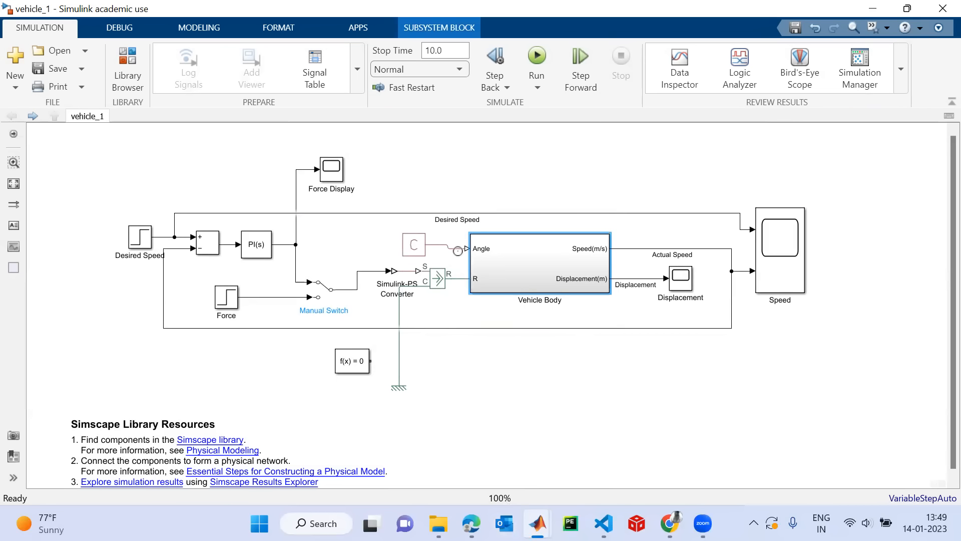
mouse_move(360, 365)
mouse_down()
mouse_move(363, 240)
mouse_move(406, 250)
mouse_move(450, 185)
mouse_move(426, 181)
mouse_move(446, 205)
mouse_move(442, 248)
mouse_up()
click(409, 249)
click(374, 234)
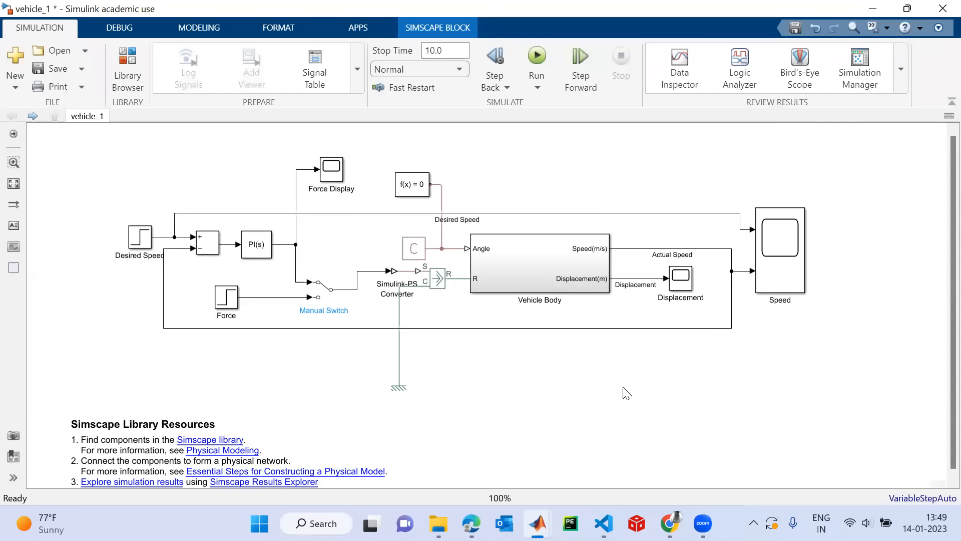
key(ctrl+s)
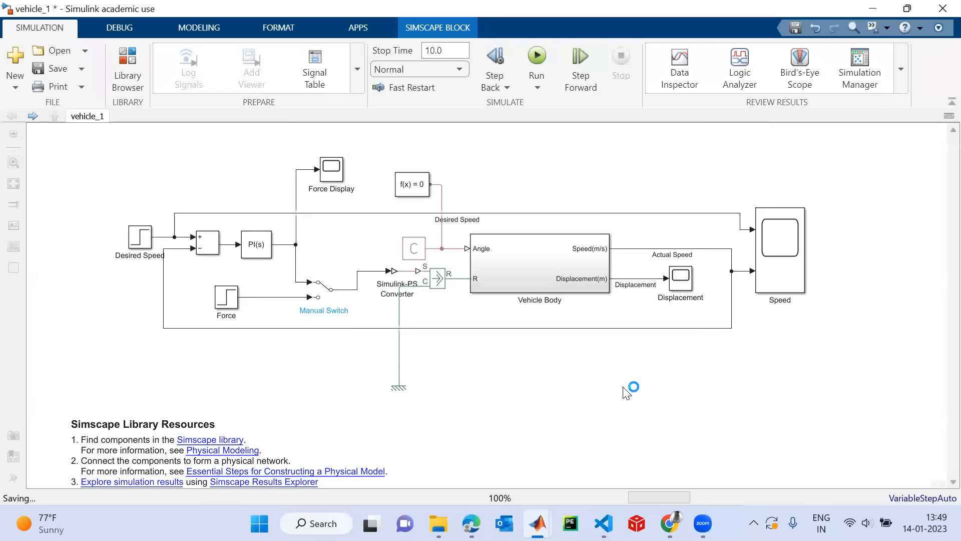
Run the simulation and show the legend on the enlarged Speed scope plot, then close the scope.
click(536, 56)
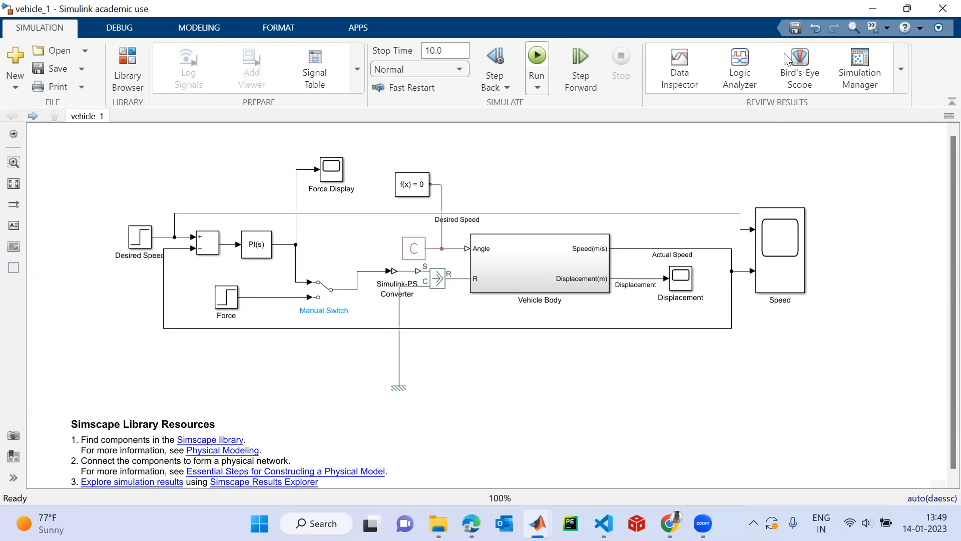
double_click(778, 285)
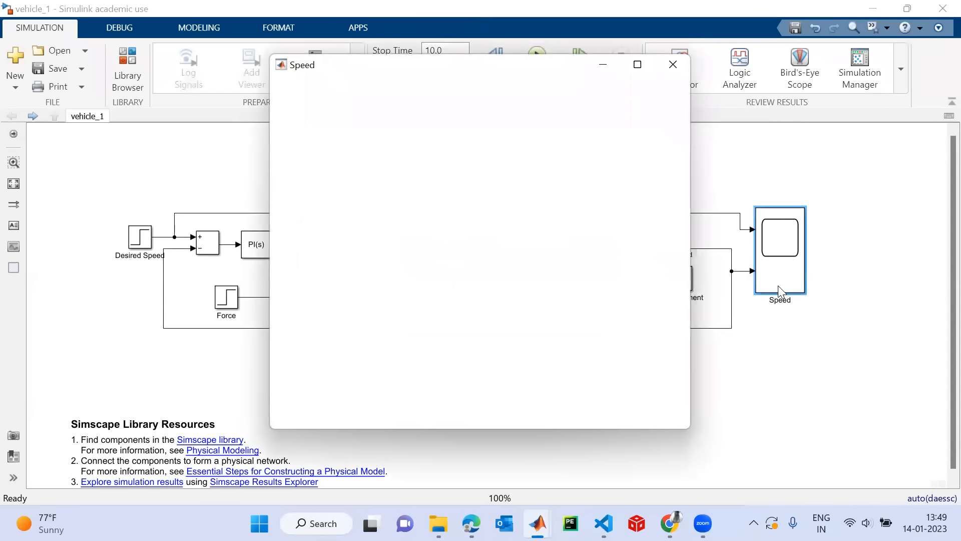
click(637, 64)
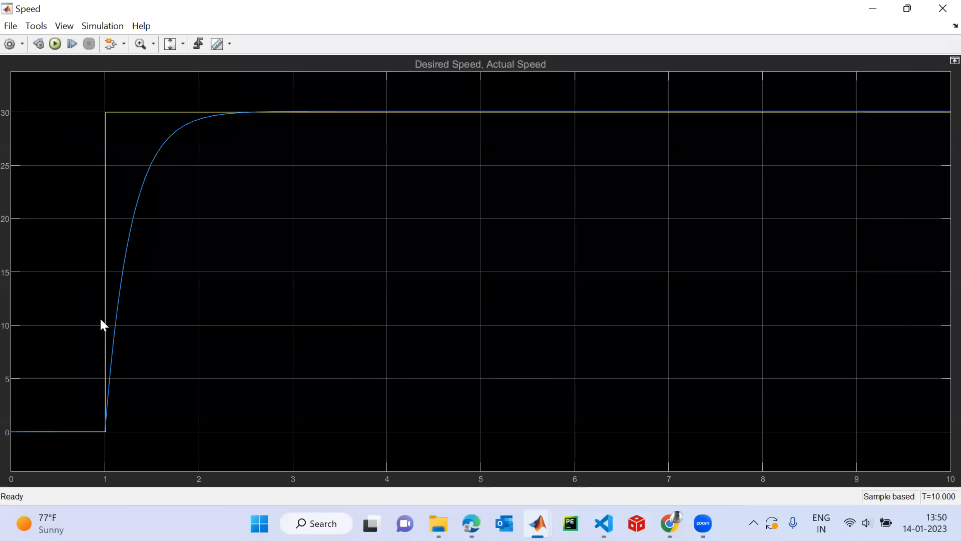
click(69, 26)
click(97, 87)
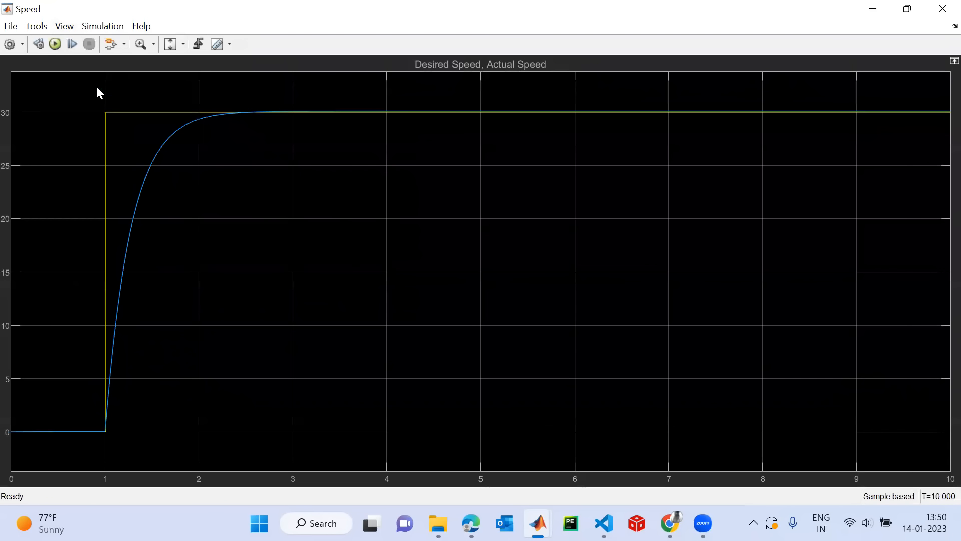
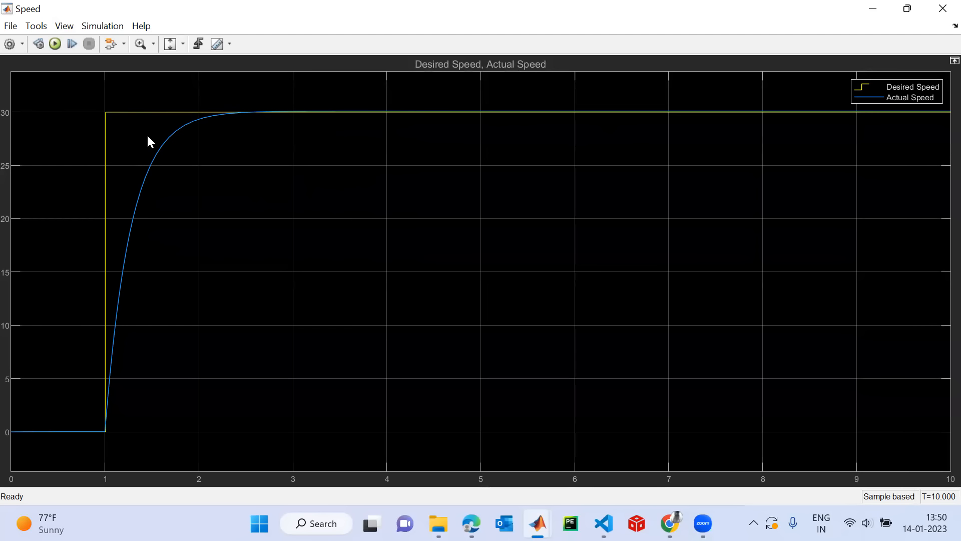
click(943, 8)
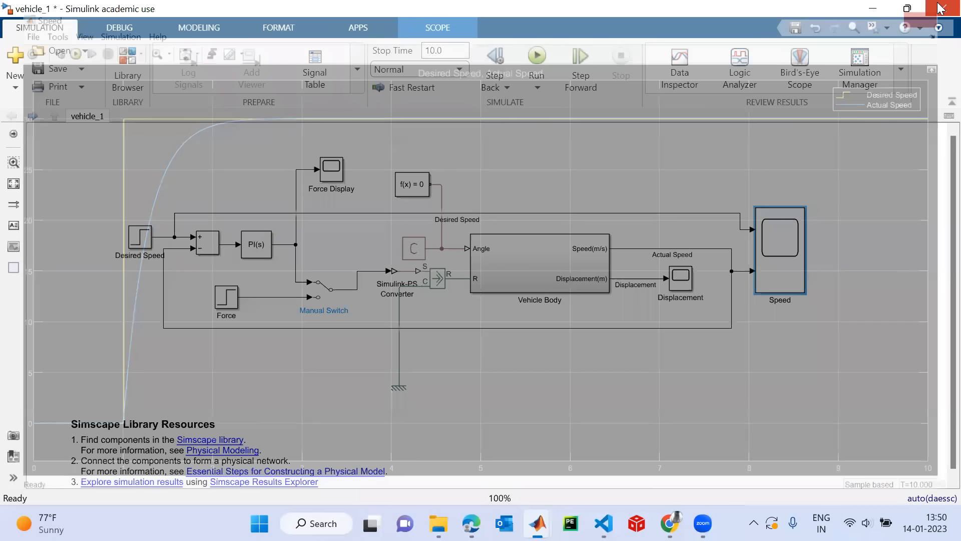
Examine the vehicle's displacement curve in the enlarged Displacement scope and close it.
click(679, 279)
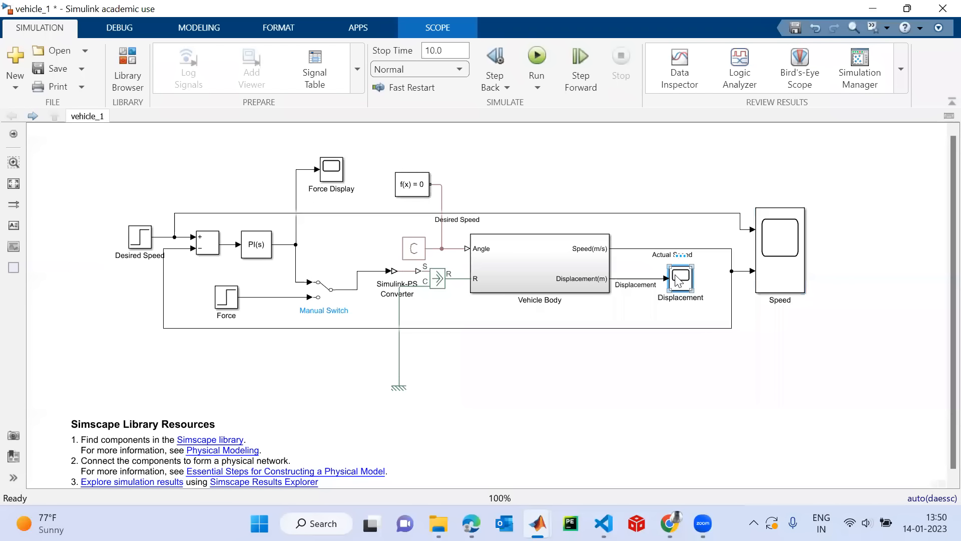
double_click(676, 280)
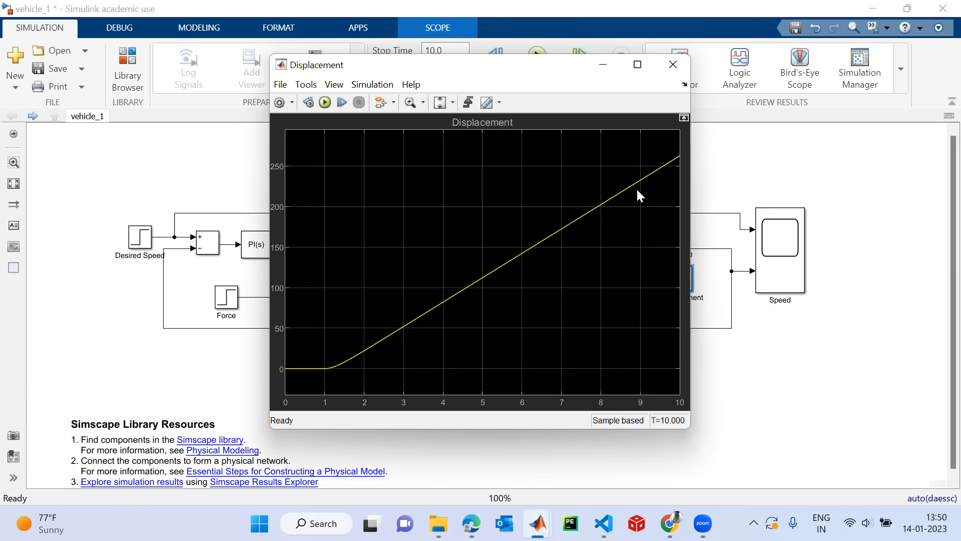
click(637, 64)
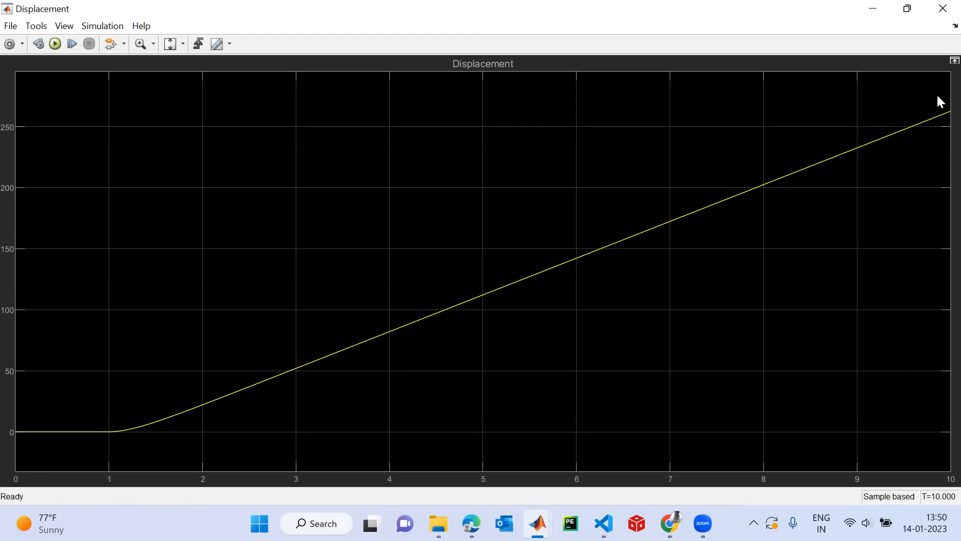
click(941, 6)
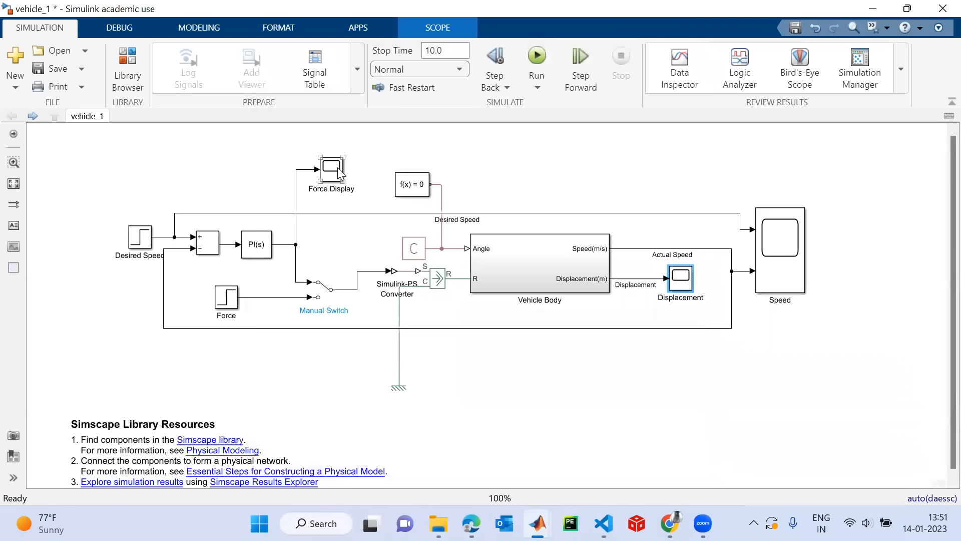
Examine the controller's force output in the Force Display scope and close it.
click(339, 170)
double_click(339, 170)
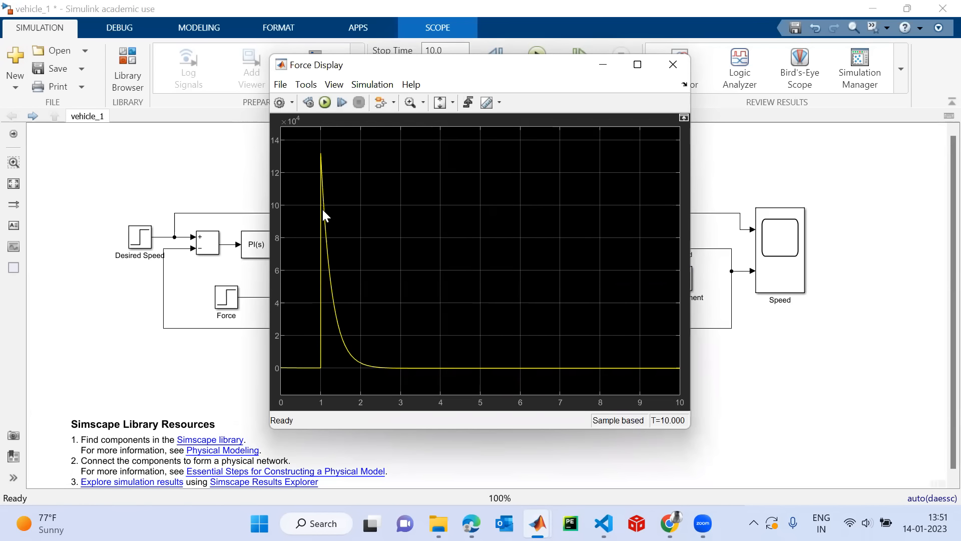
click(141, 244)
click(673, 65)
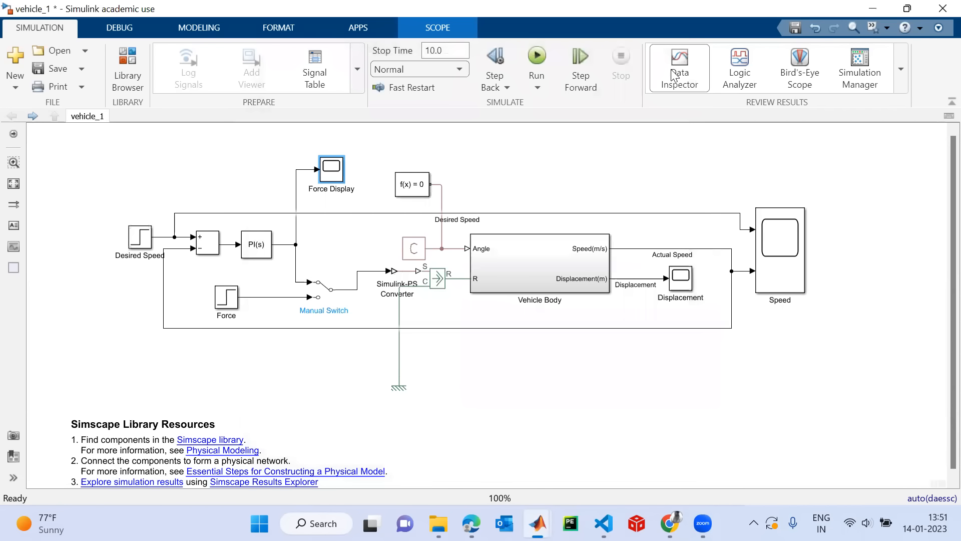
Set the PS Constant feeding Vehicle Body's Angle input to 5.
click(399, 384)
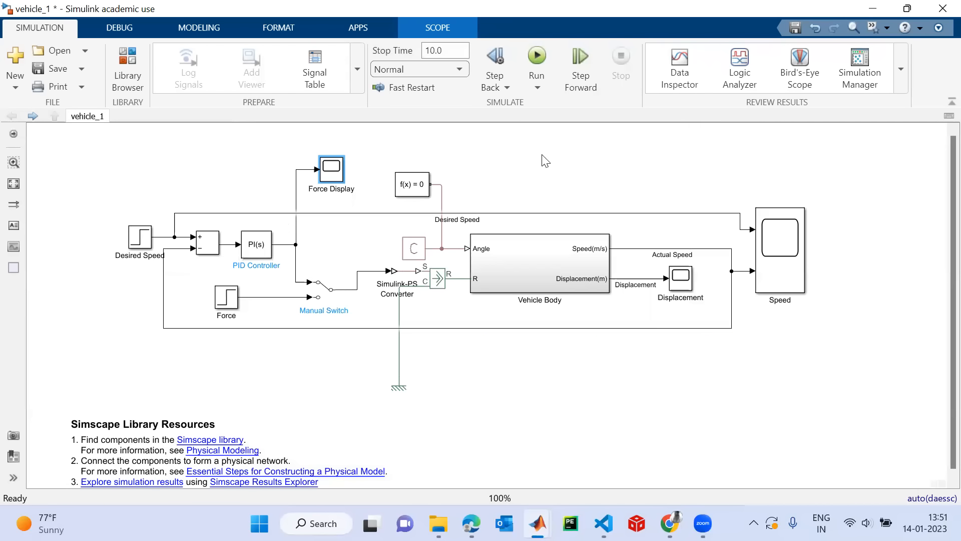
double_click(412, 254)
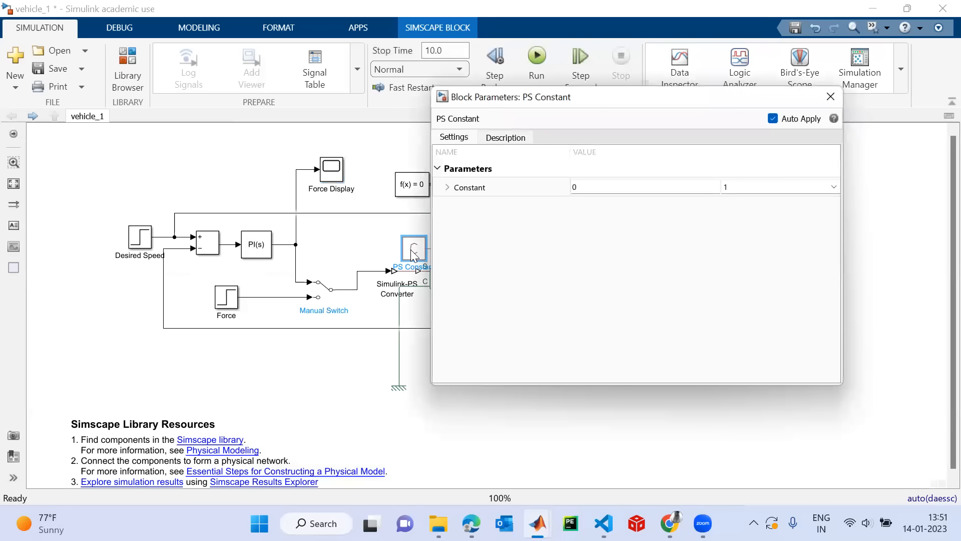
click(623, 189)
key(BackSpace)
text(5)
key(Return)
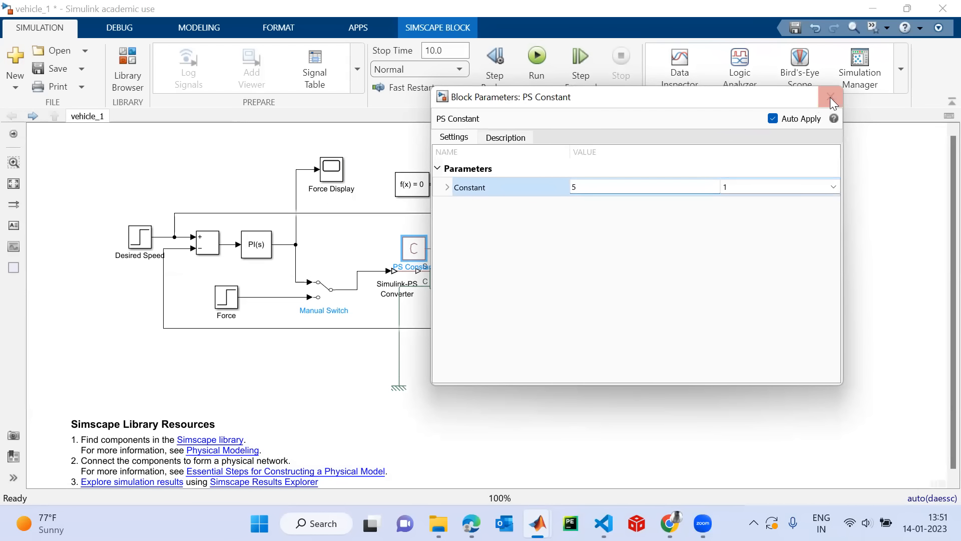
click(831, 97)
Run the simulation with the changed angle and compare the responses in the Speed and Force Display scopes.
click(544, 56)
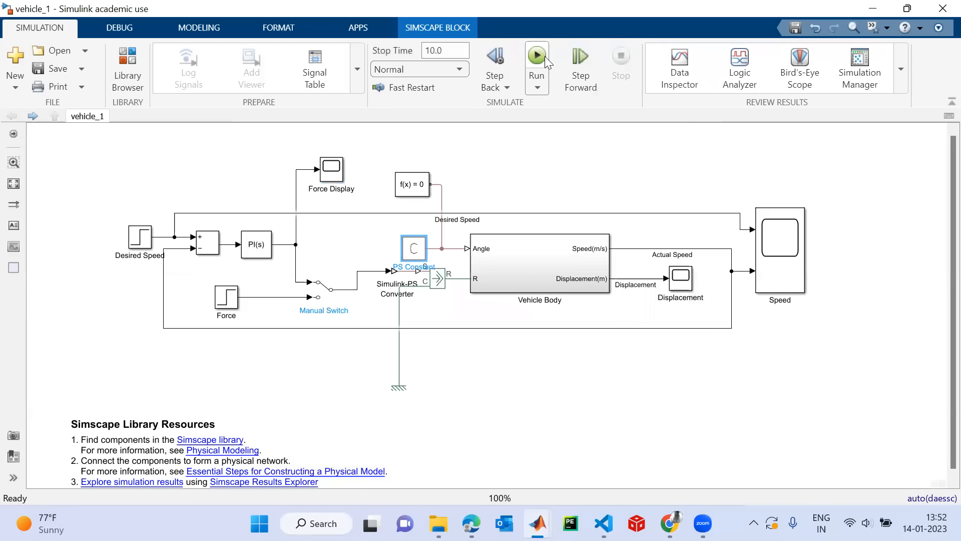
click(536, 56)
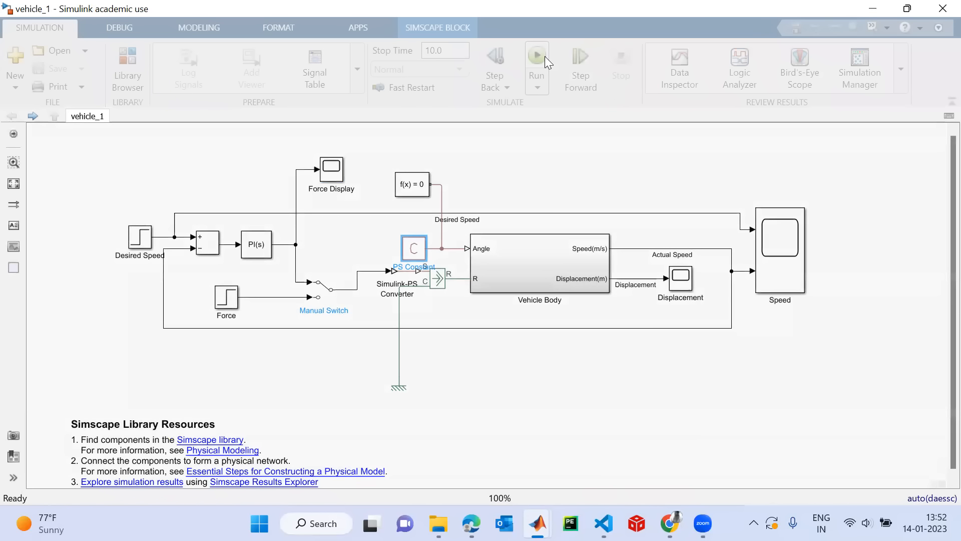
double_click(771, 280)
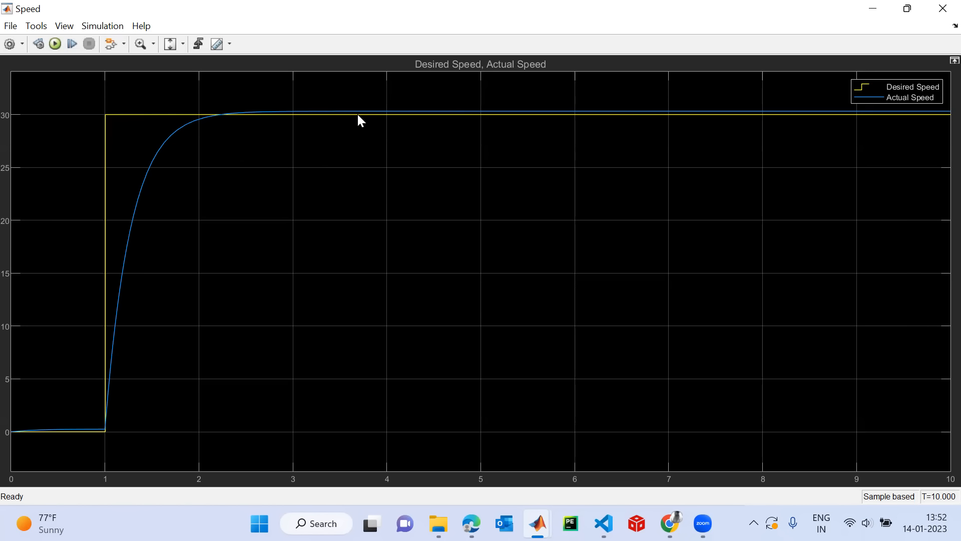
click(938, 7)
double_click(327, 167)
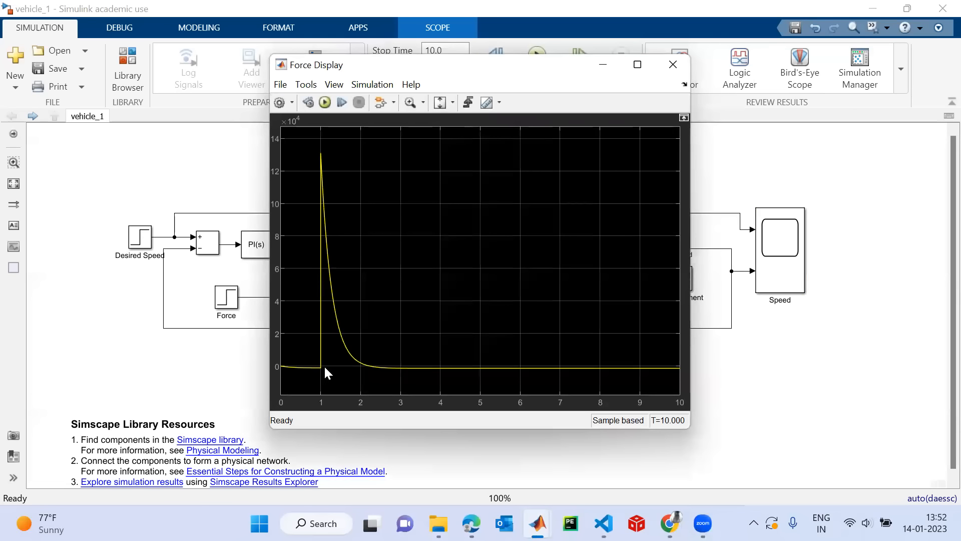
click(671, 63)
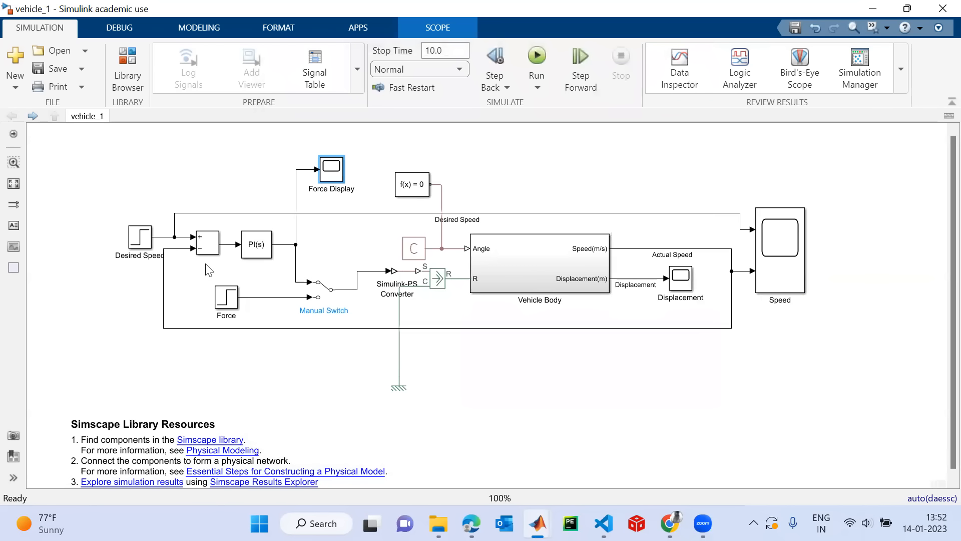
Review the PID Controller's parameters, including the proportional and integral gains, and close them without changes.
click(261, 252)
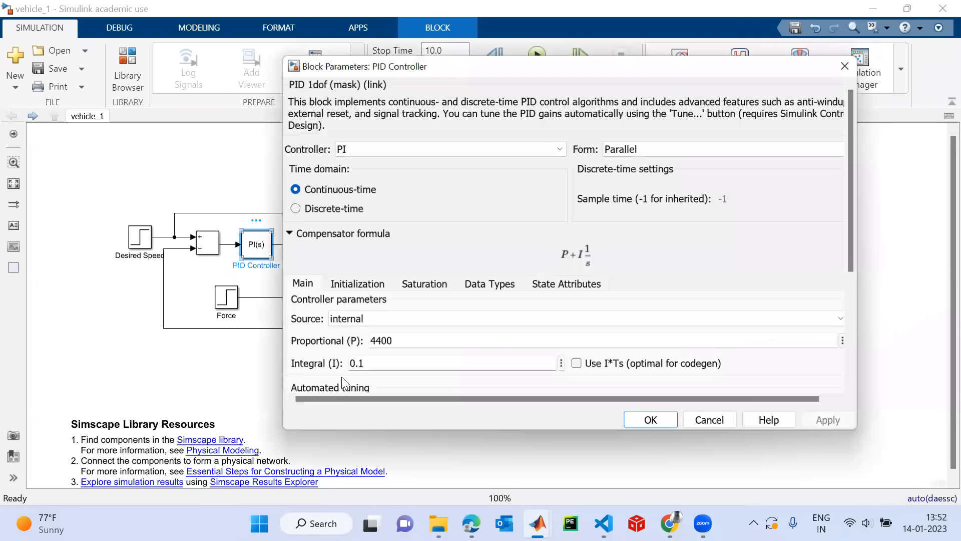
drag(855, 255, 858, 336)
drag(858, 370, 875, 219)
click(859, 61)
click(572, 404)
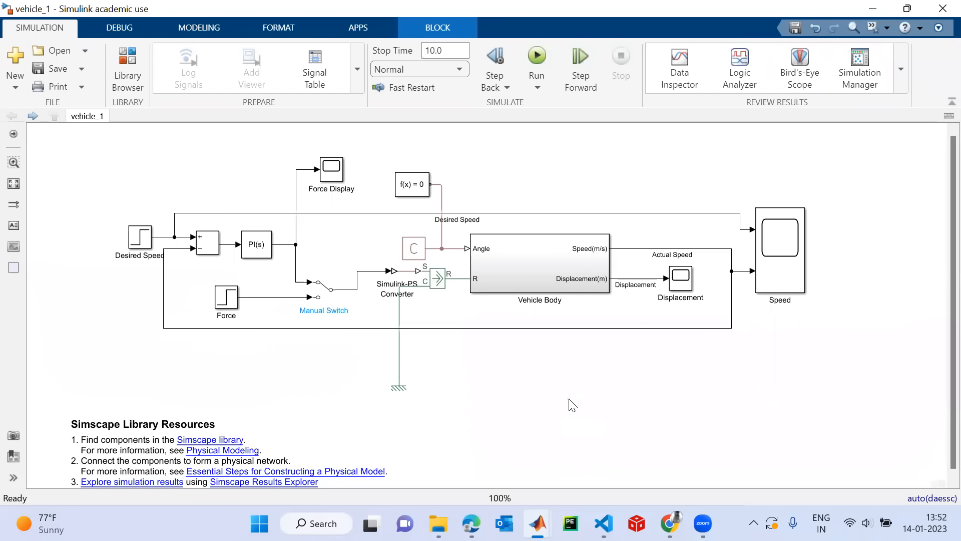